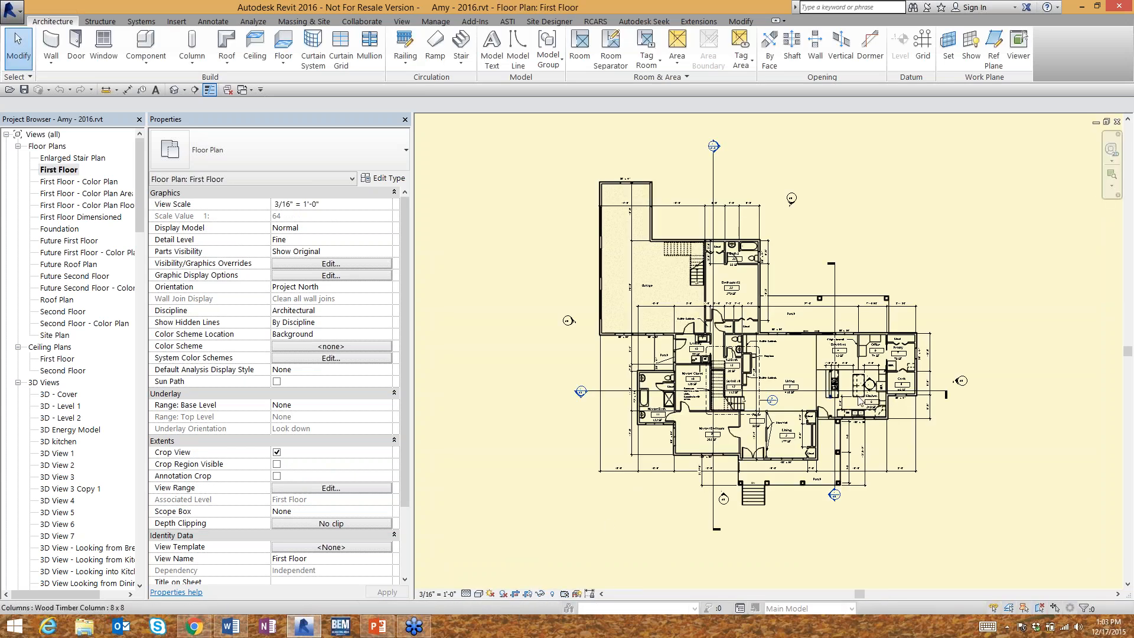
# Step: Open the Roof Plan floor plan view
pyautogui.scroll(2, 925, 361)
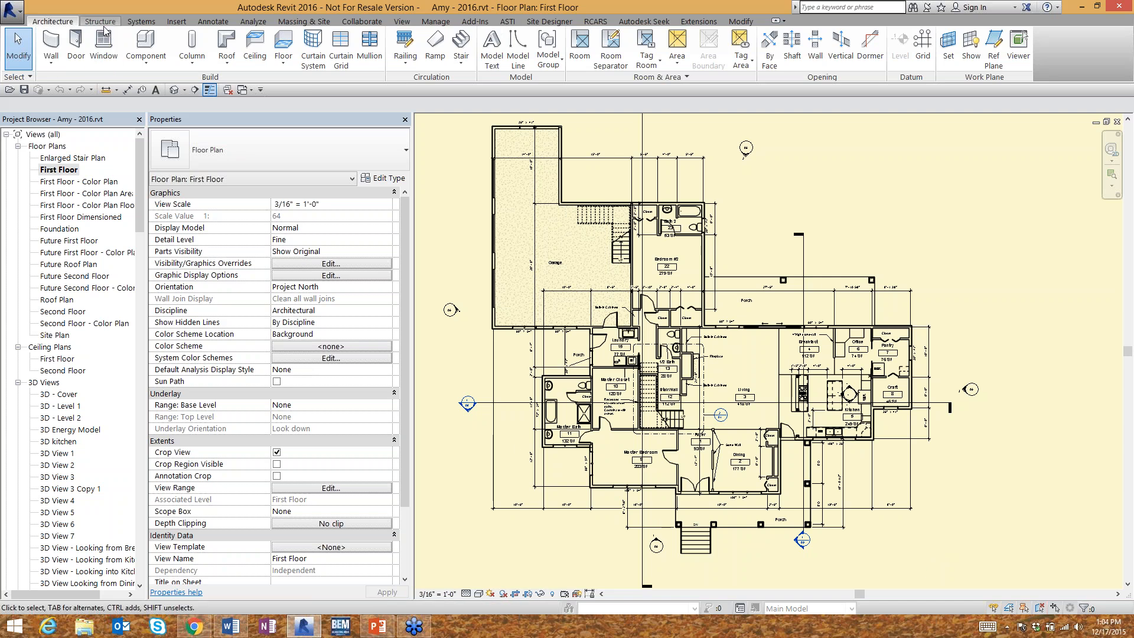
pyautogui.scroll(-1, 112, 43)
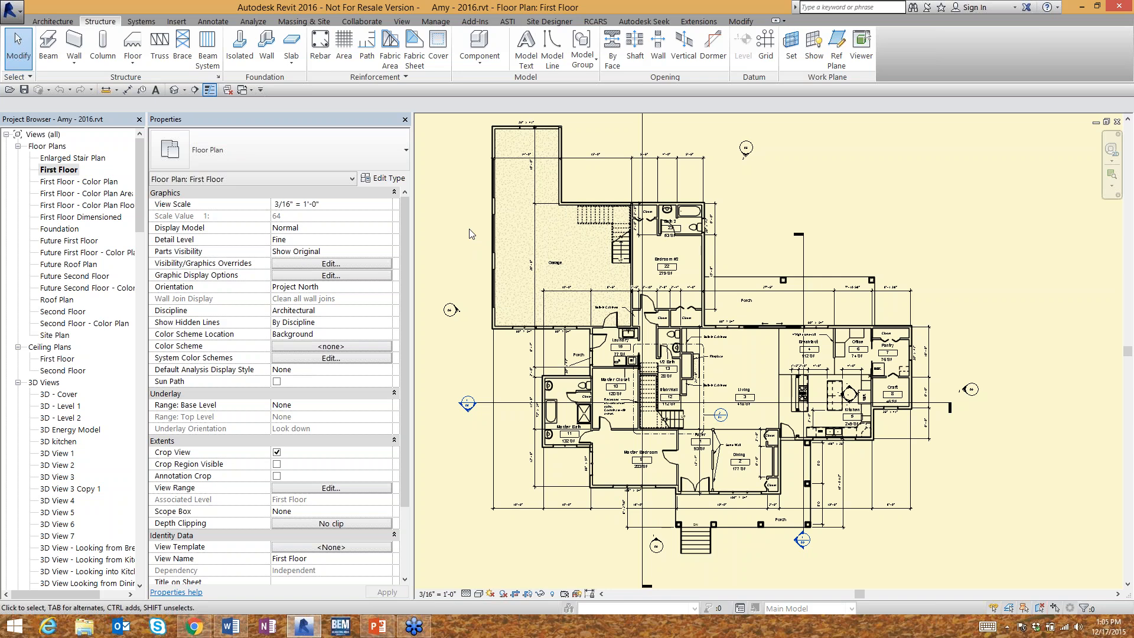
pyautogui.click(62, 22)
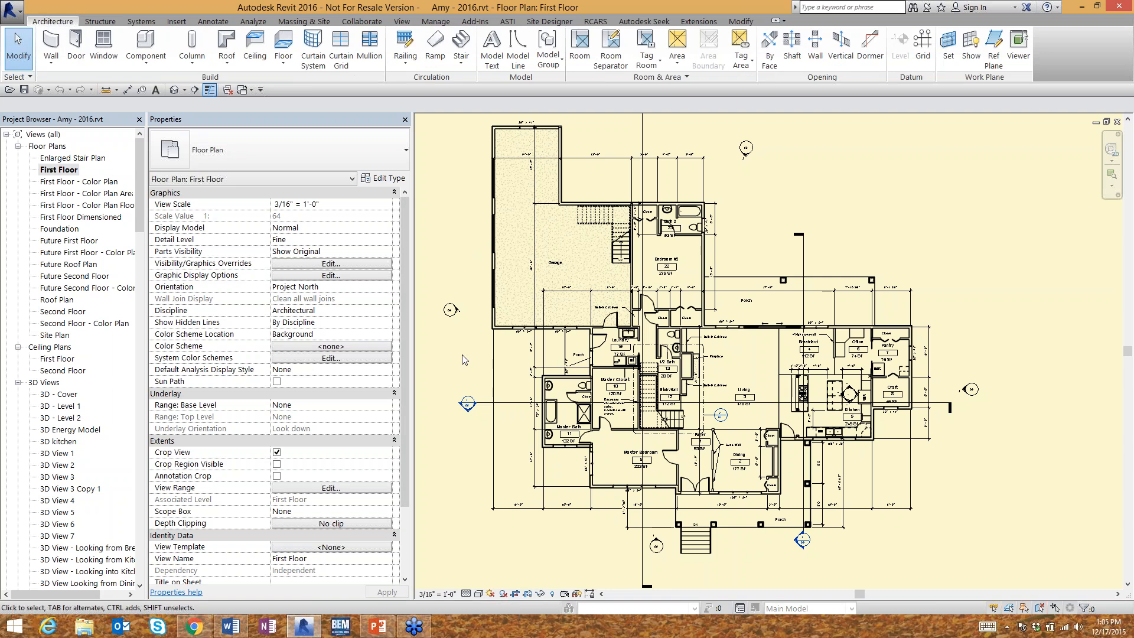
pyautogui.doubleClick(58, 300)
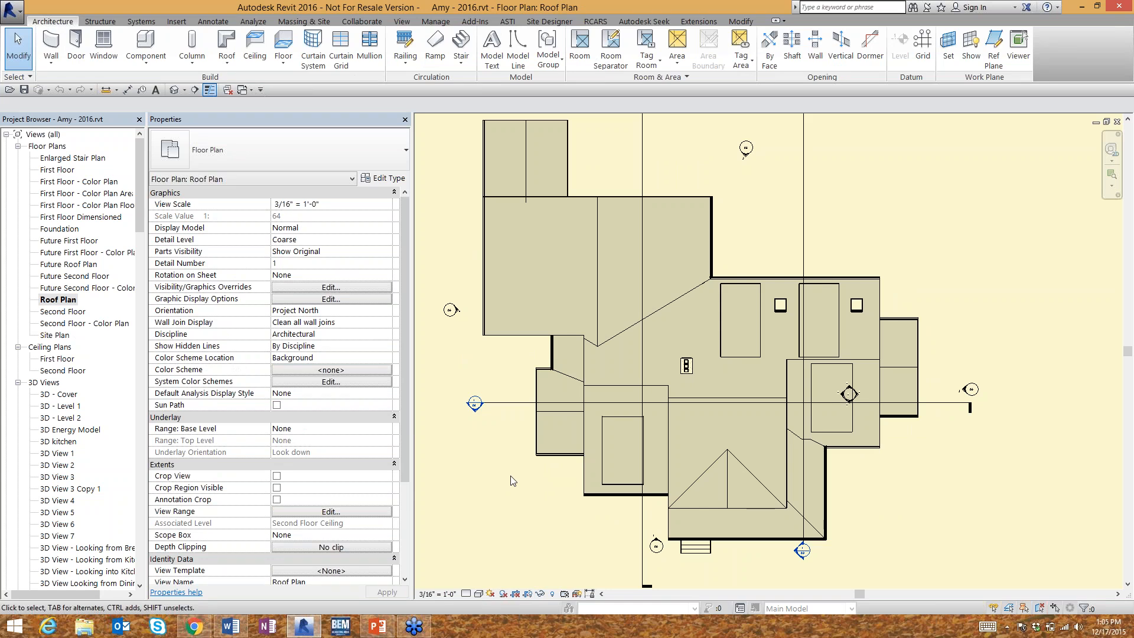
# Step: Open the {3D} view and turn off its section box so the whole house is shown
pyautogui.click(54, 370)
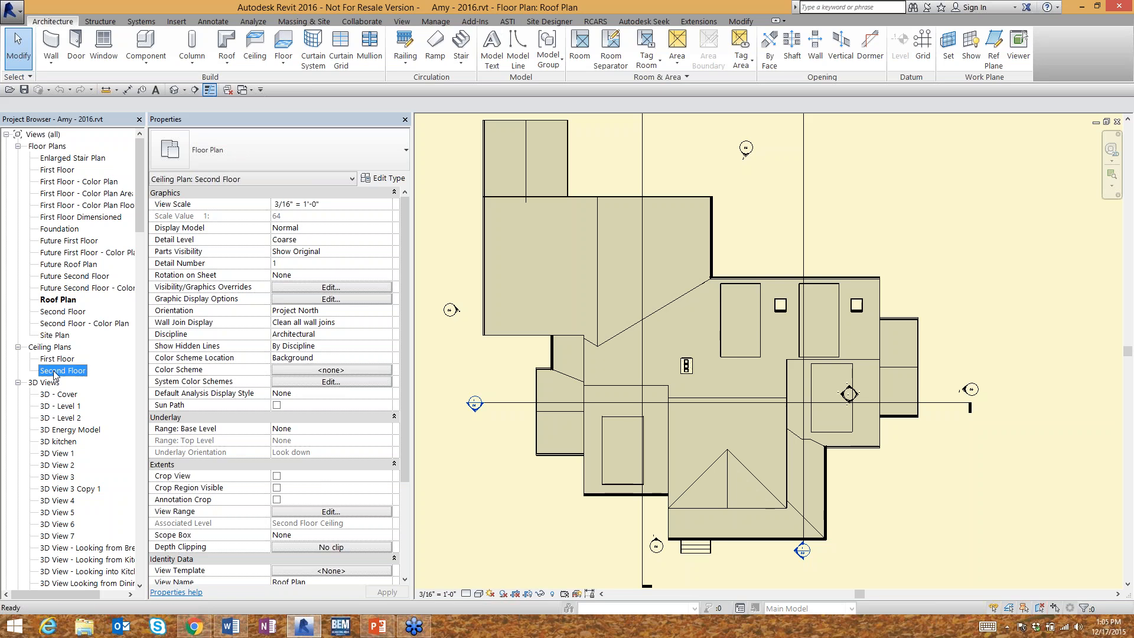
pyautogui.scroll(-4, 48, 479)
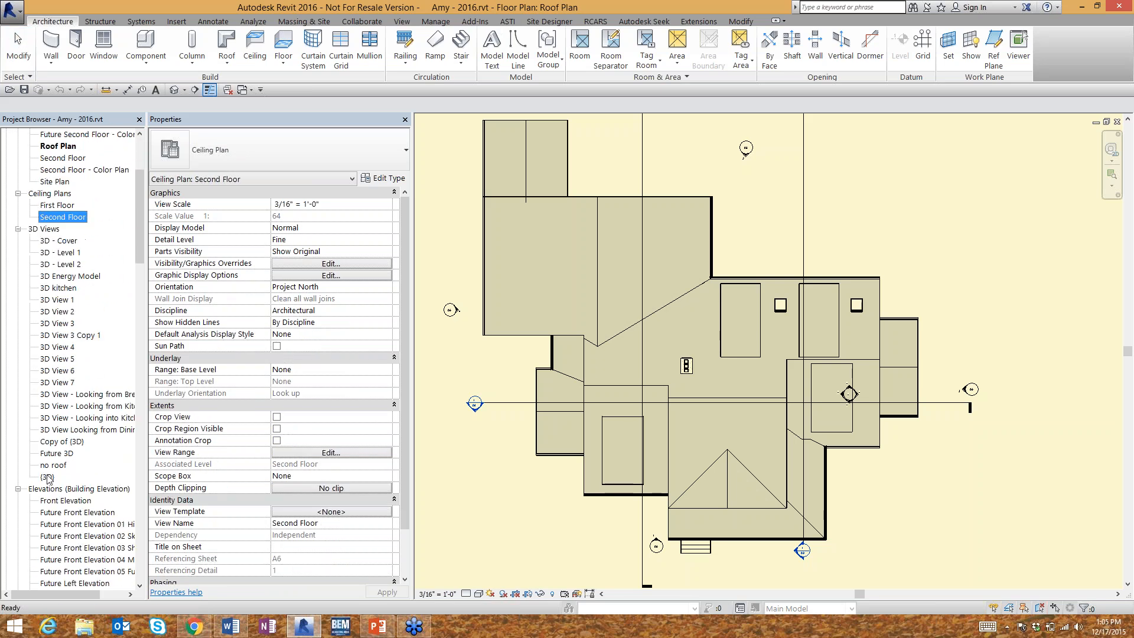
pyautogui.doubleClick(47, 477)
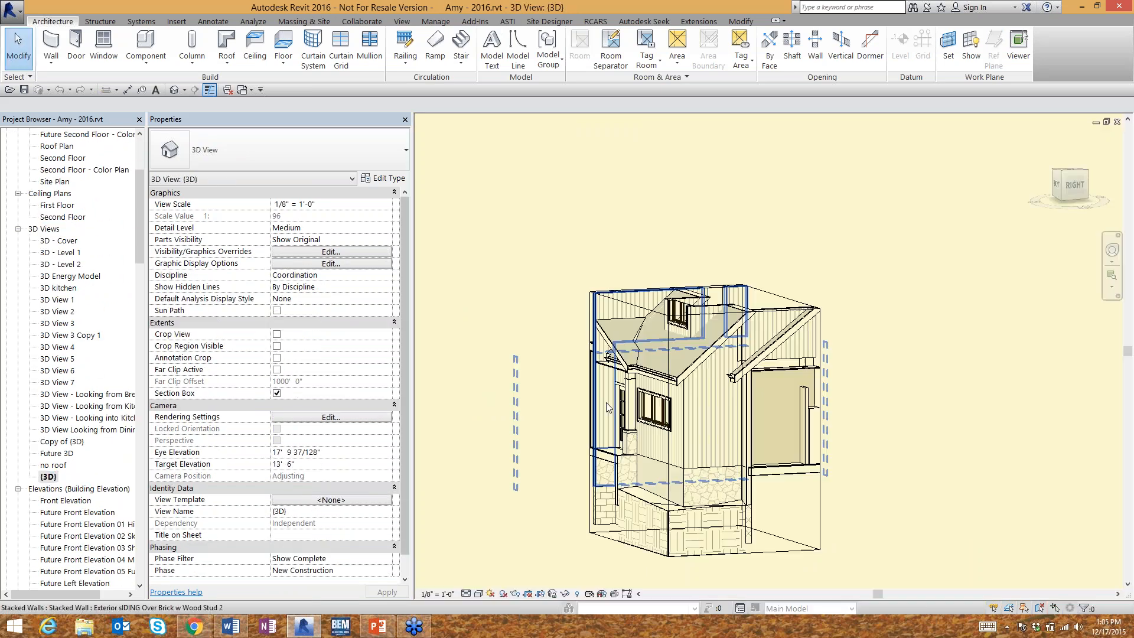
pyautogui.click(277, 393)
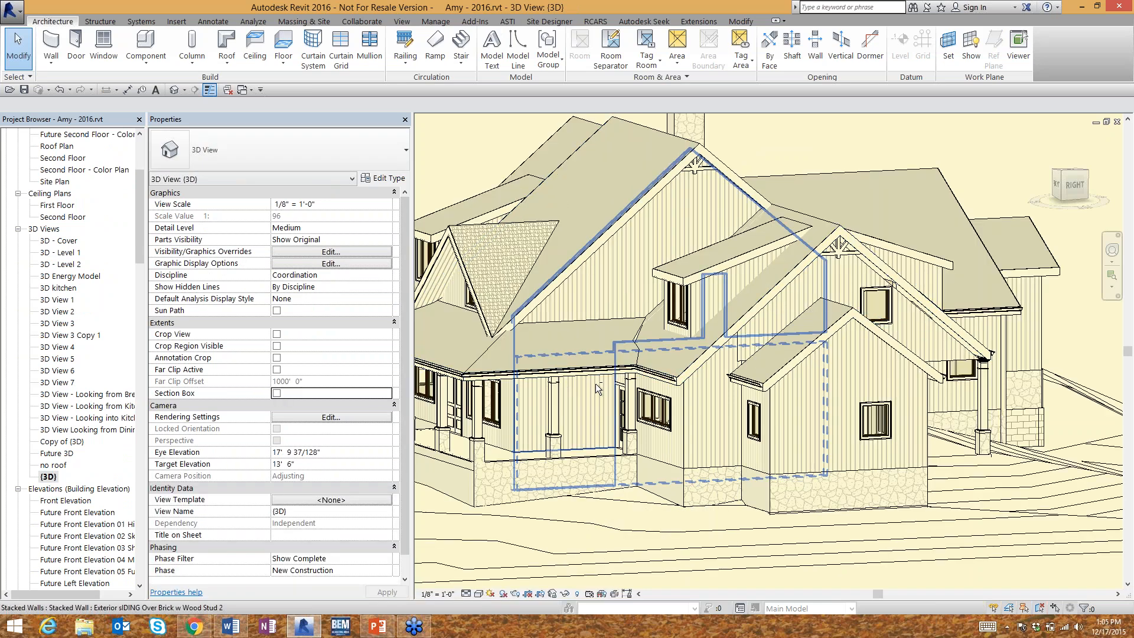
# Step: Inspect the properties of the main roof, the front porch roof and a front dormer roof, one after another
pyautogui.keyDown('shift'); pyautogui.moveTo(595, 384); pyautogui.dragTo(732, 455, button='middle'); pyautogui.keyUp('shift')
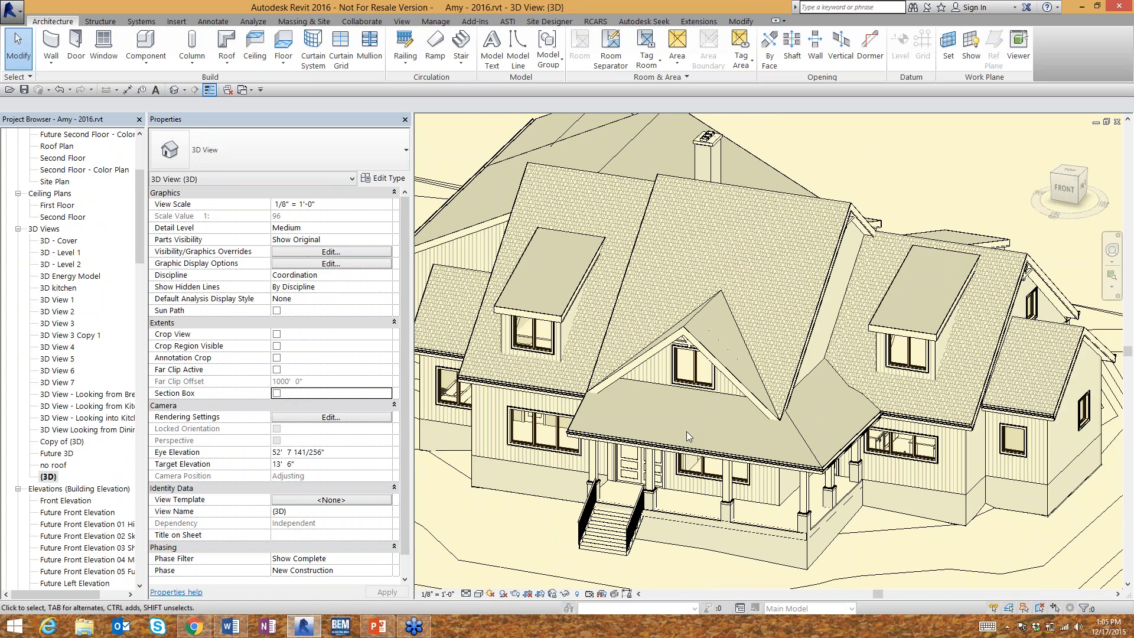
pyautogui.scroll(-1, 688, 432)
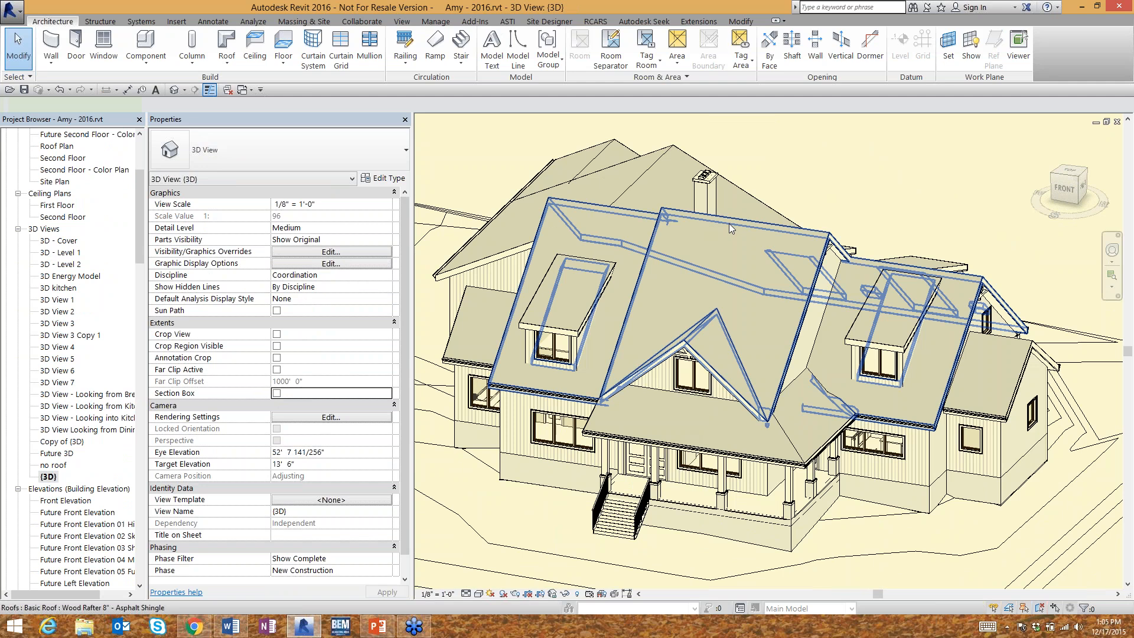
pyautogui.click(729, 223)
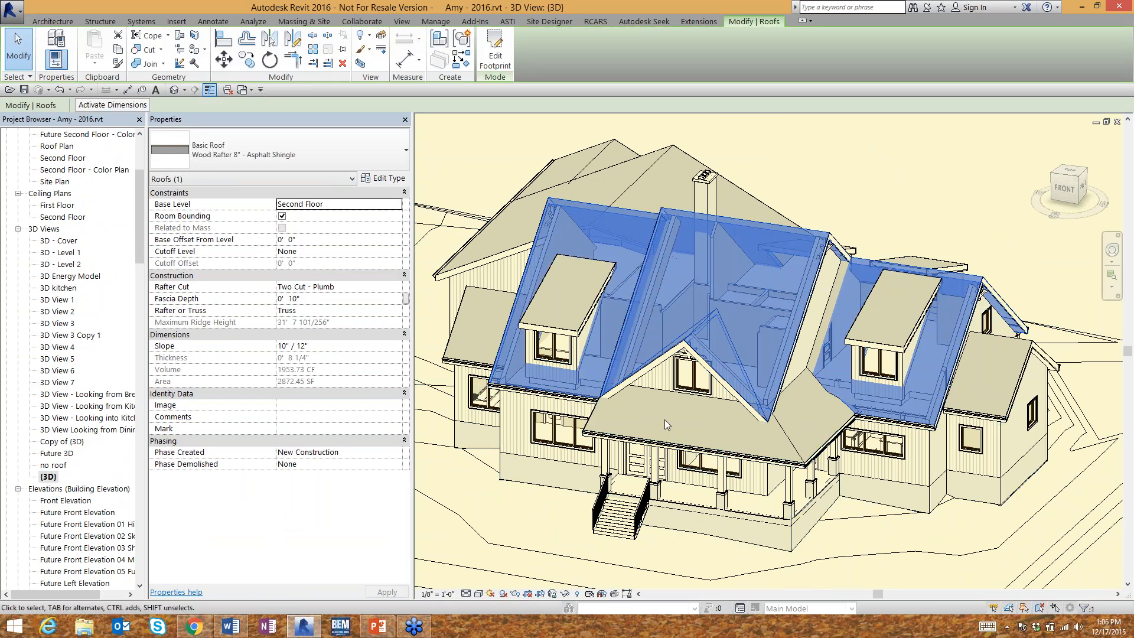
pyautogui.click(788, 446)
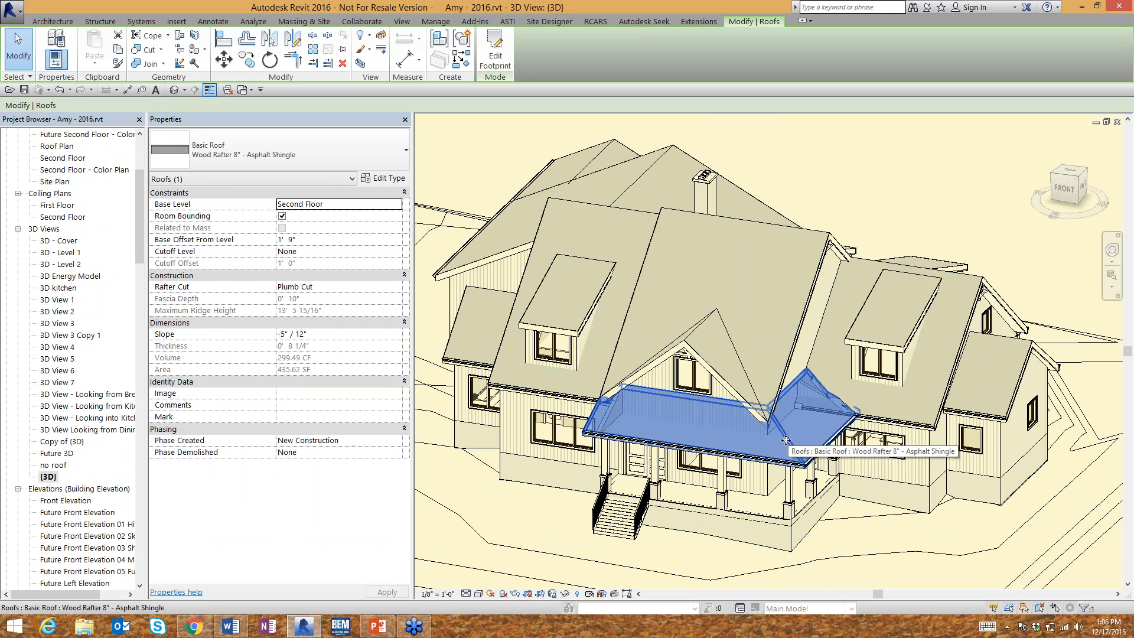
pyautogui.click(574, 330)
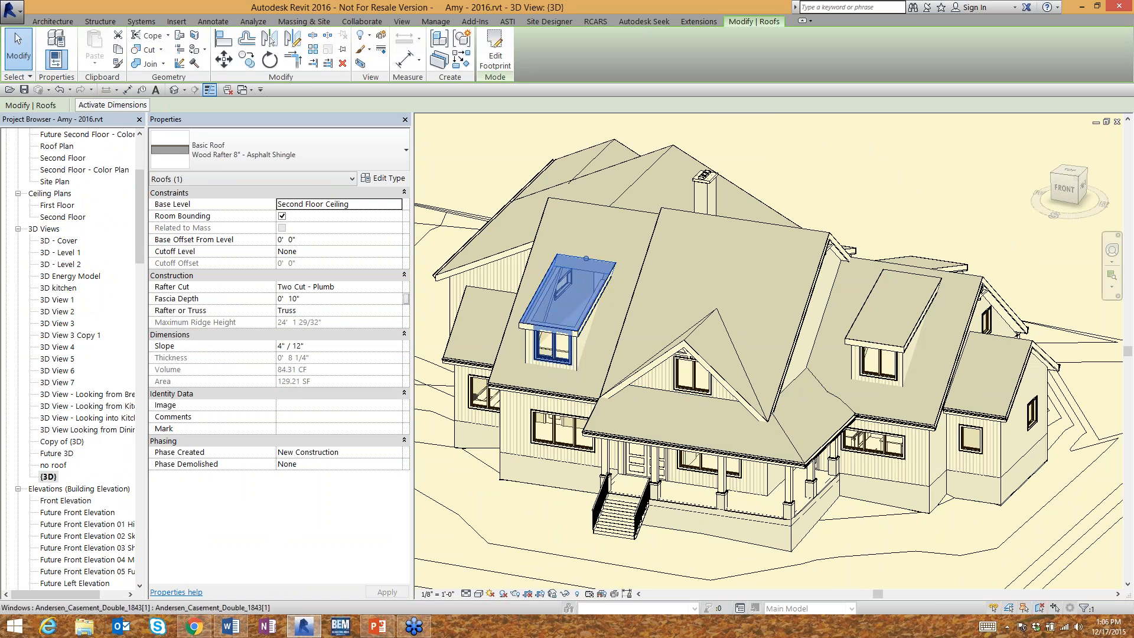
# Step: Inspect the properties of the small side gable roof and the large garage roof
pyautogui.keyDown('shift'); pyautogui.moveTo(486, 429); pyautogui.dragTo(724, 440, button='middle'); pyautogui.keyUp('shift')
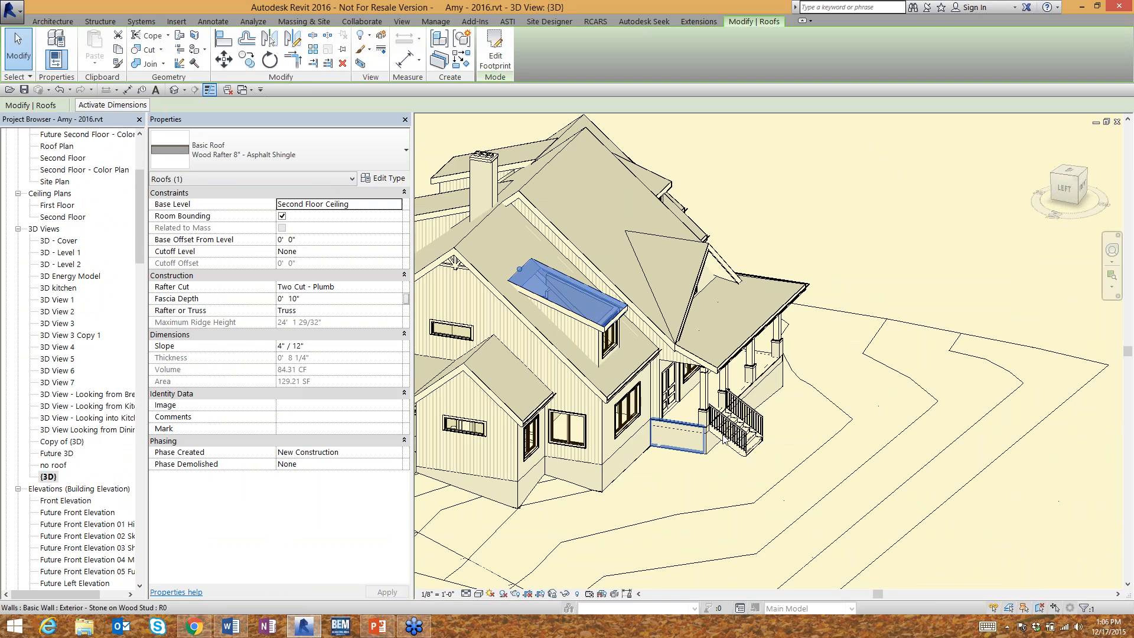
pyautogui.scroll(-1, 664, 434)
pyautogui.click(523, 376)
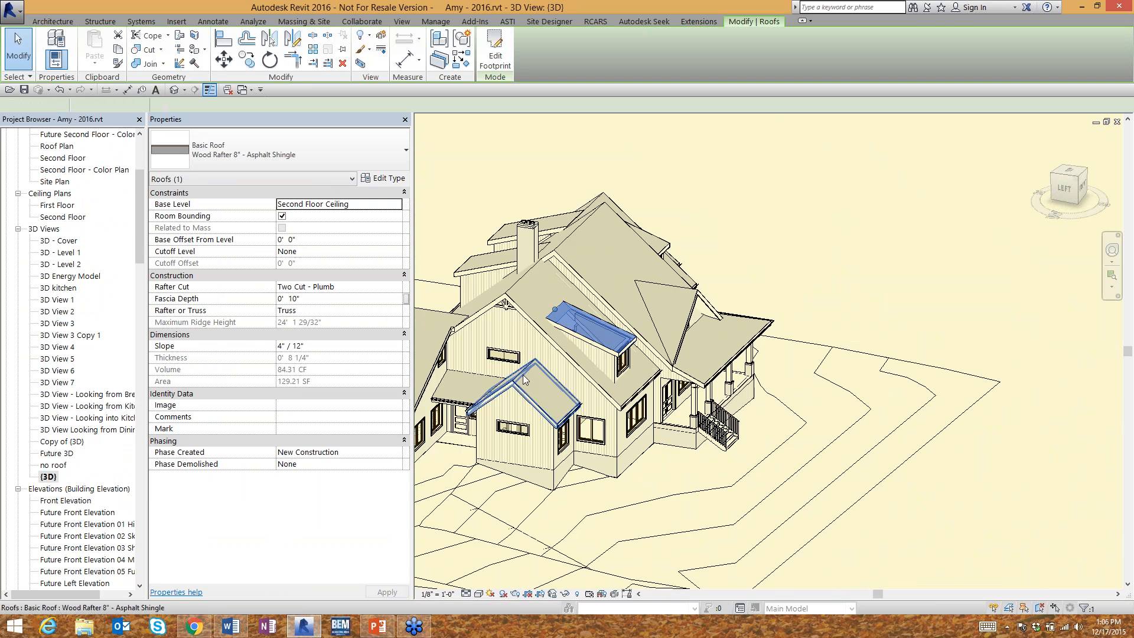
pyautogui.scroll(-2, 673, 440)
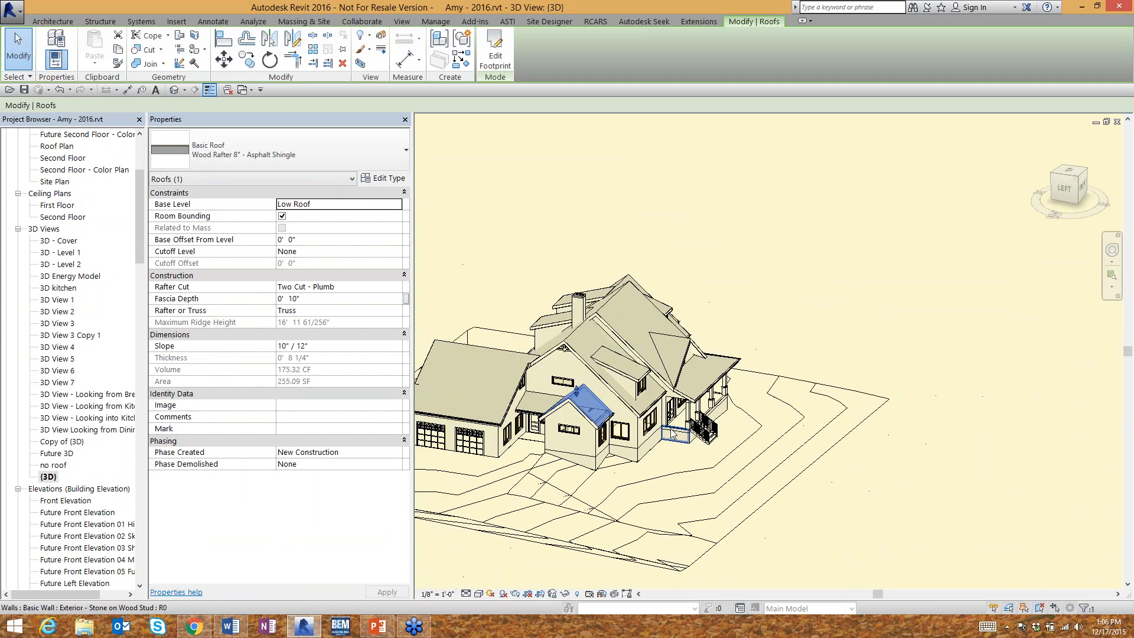
pyautogui.scroll(3, 498, 375)
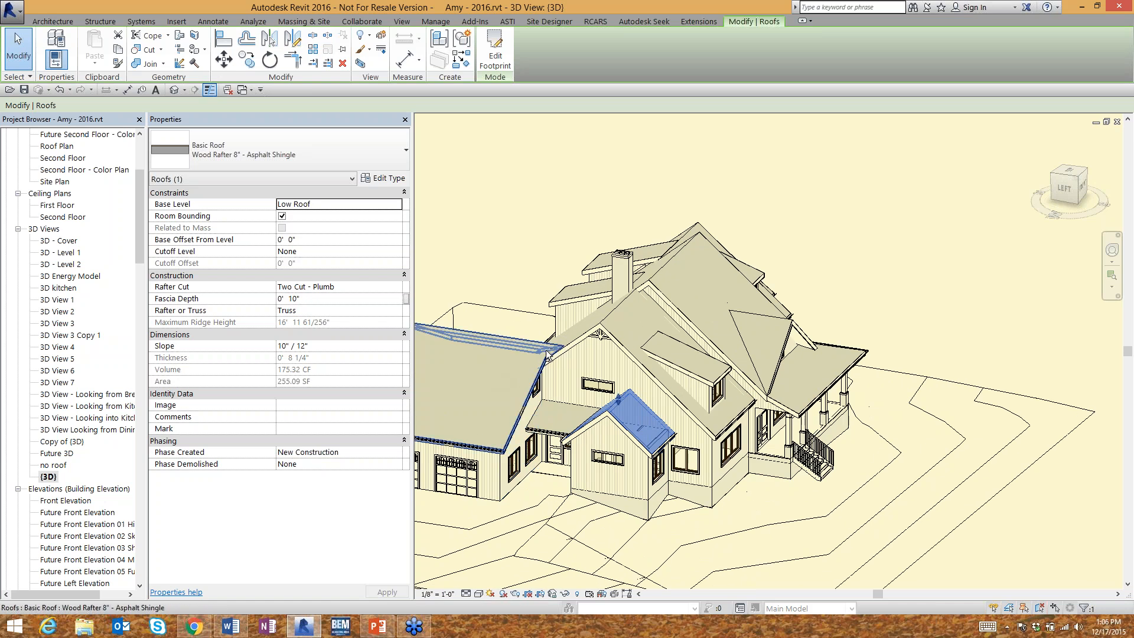
pyautogui.keyDown('shift'); pyautogui.moveTo(560, 365); pyautogui.dragTo(693, 352, button='middle'); pyautogui.keyUp('shift')
pyautogui.click(693, 353)
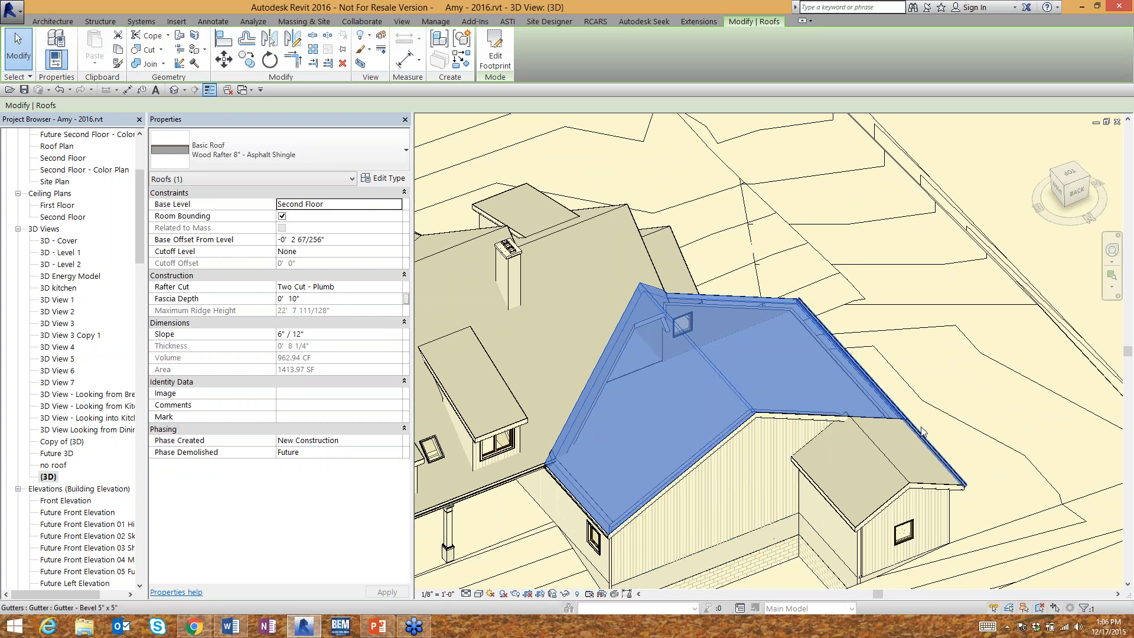
# Step: Examine how the garage roof meets the house roofs from the rear, left and front, and clear the roof selection
pyautogui.scroll(-2, 923, 431)
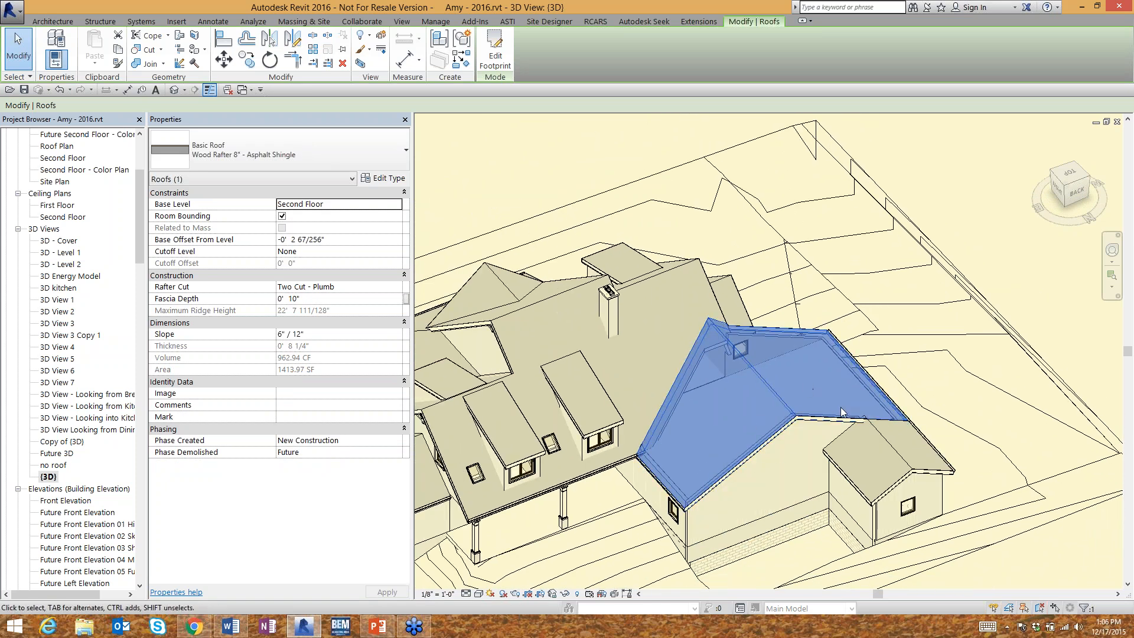
pyautogui.scroll(-3, 840, 406)
pyautogui.keyDown('shift'); pyautogui.moveTo(800, 407); pyautogui.dragTo(631, 320, button='middle'); pyautogui.keyUp('shift')
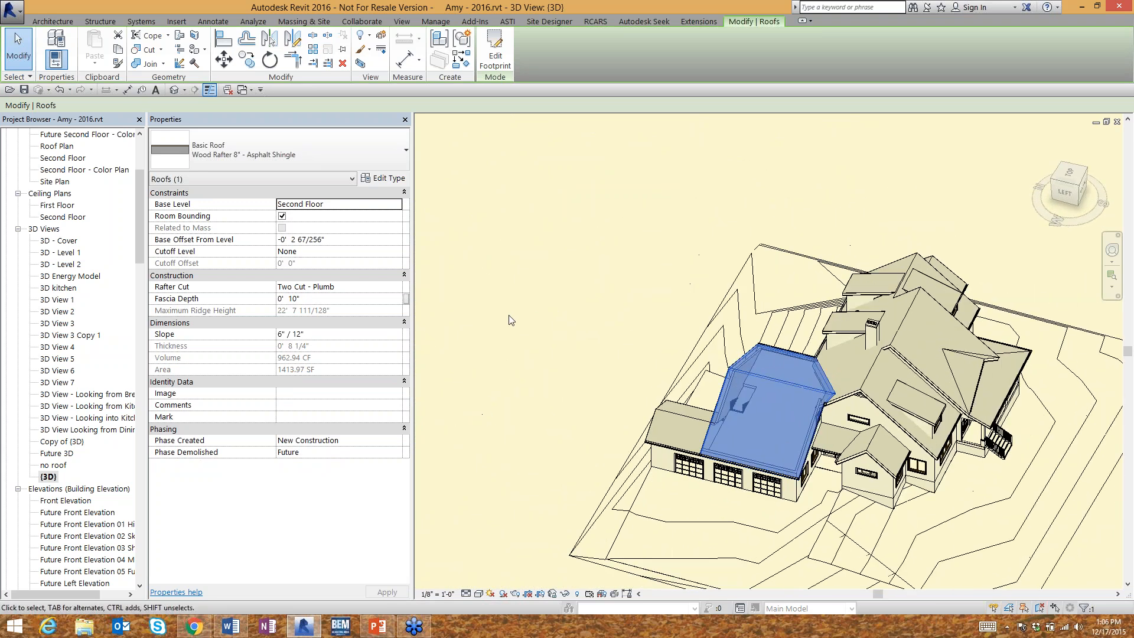
pyautogui.scroll(4, 579, 336)
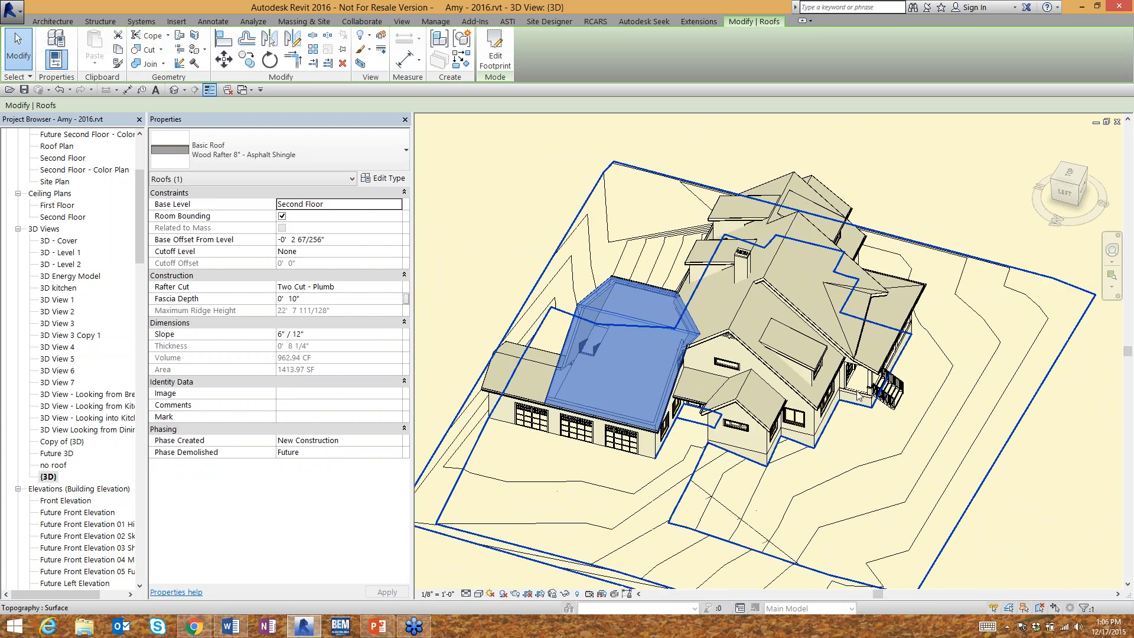
pyautogui.keyDown('shift'); pyautogui.moveTo(869, 399); pyautogui.dragTo(794, 371, button='middle'); pyautogui.keyUp('shift')
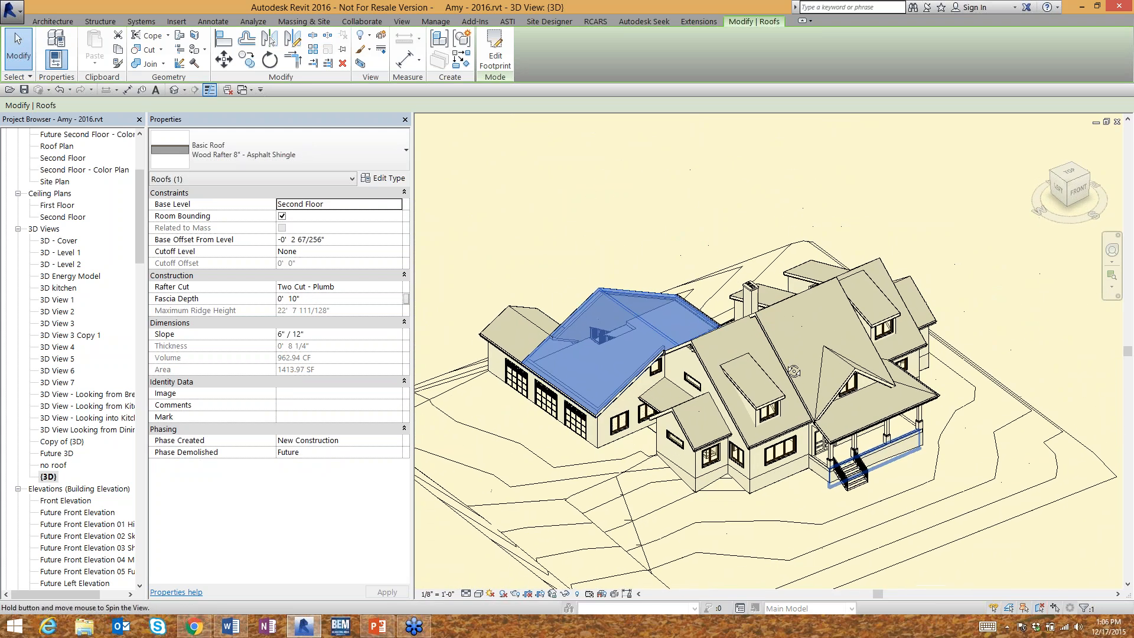
pyautogui.click(654, 256)
pyautogui.scroll(1, 661, 283)
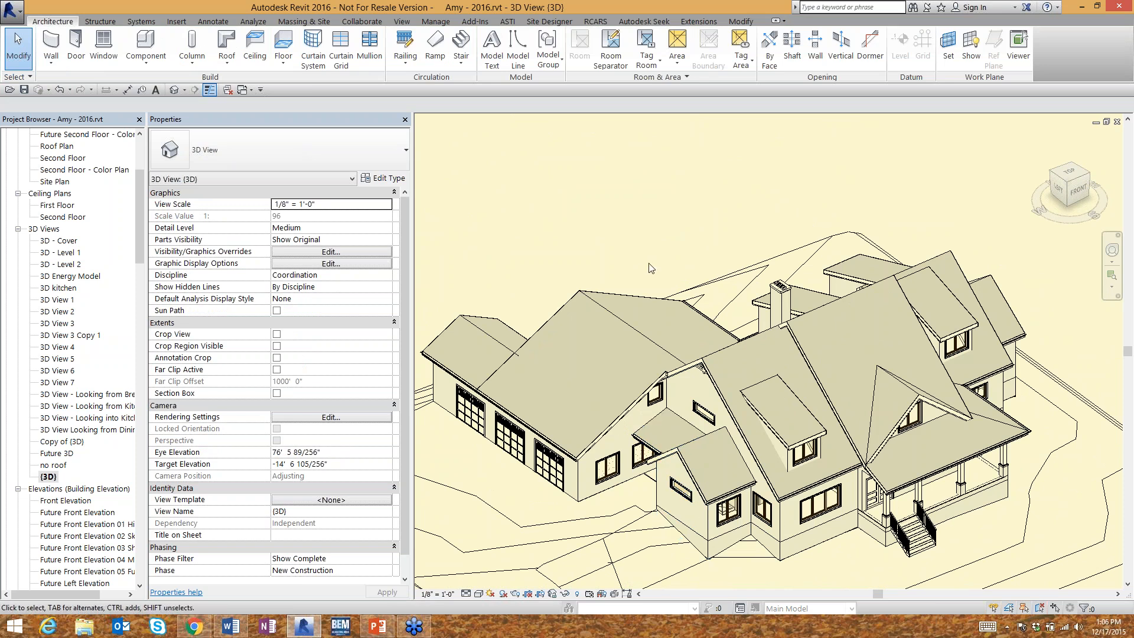
pyautogui.scroll(-1, 577, 186)
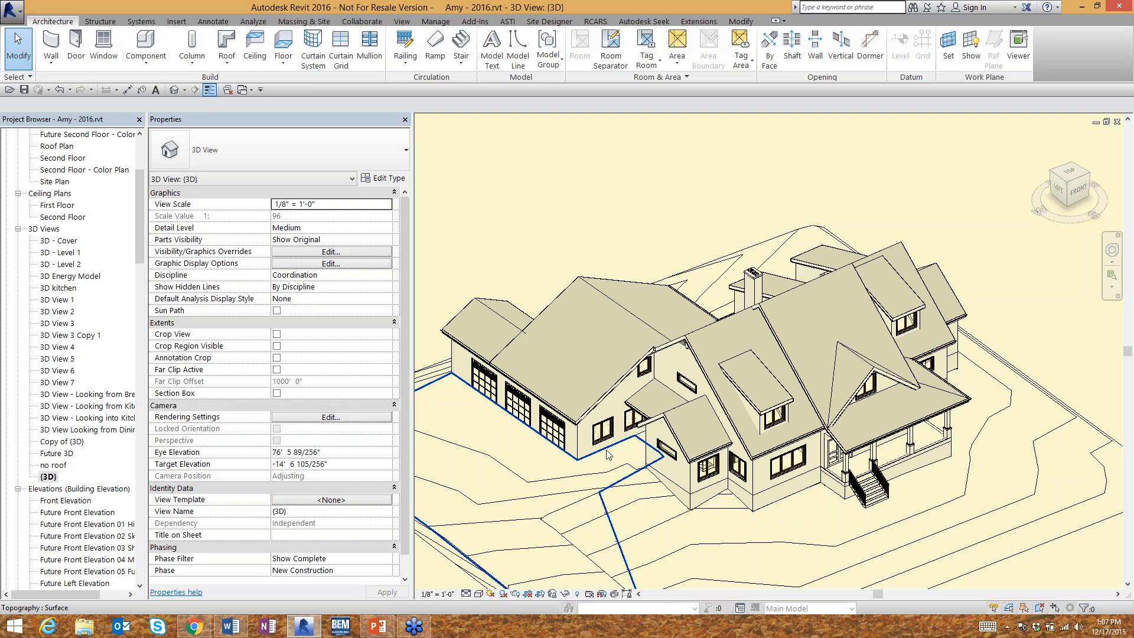
# Step: Inspect the garage gable's fascia and the garage roof's properties, and view the available Rafter Cut options
pyautogui.scroll(5, 608, 454)
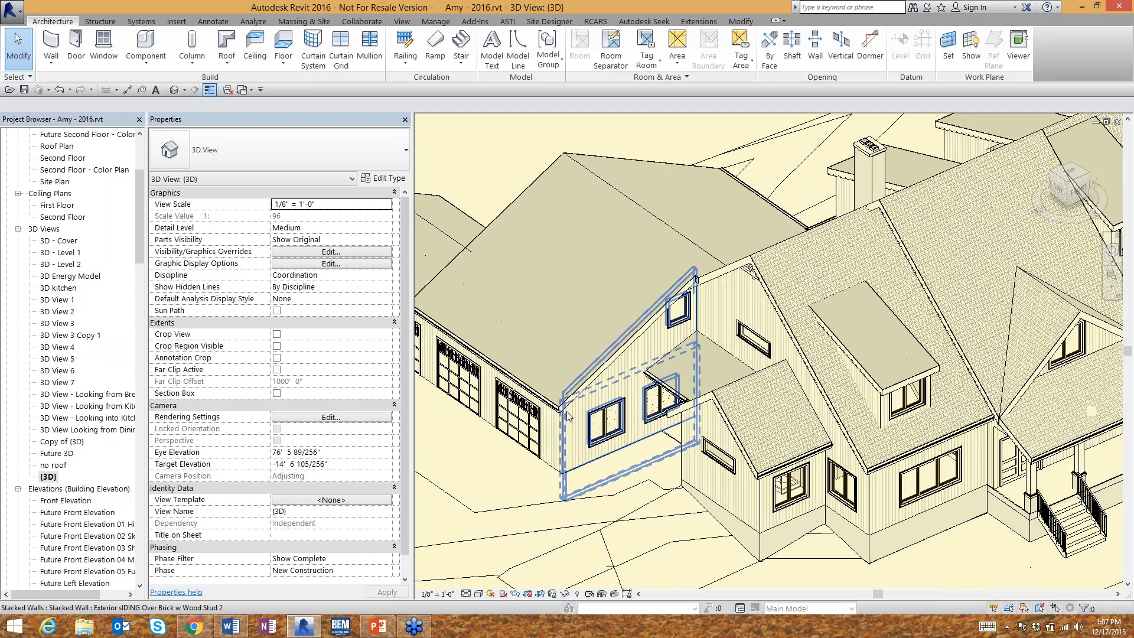
pyautogui.scroll(4, 566, 411)
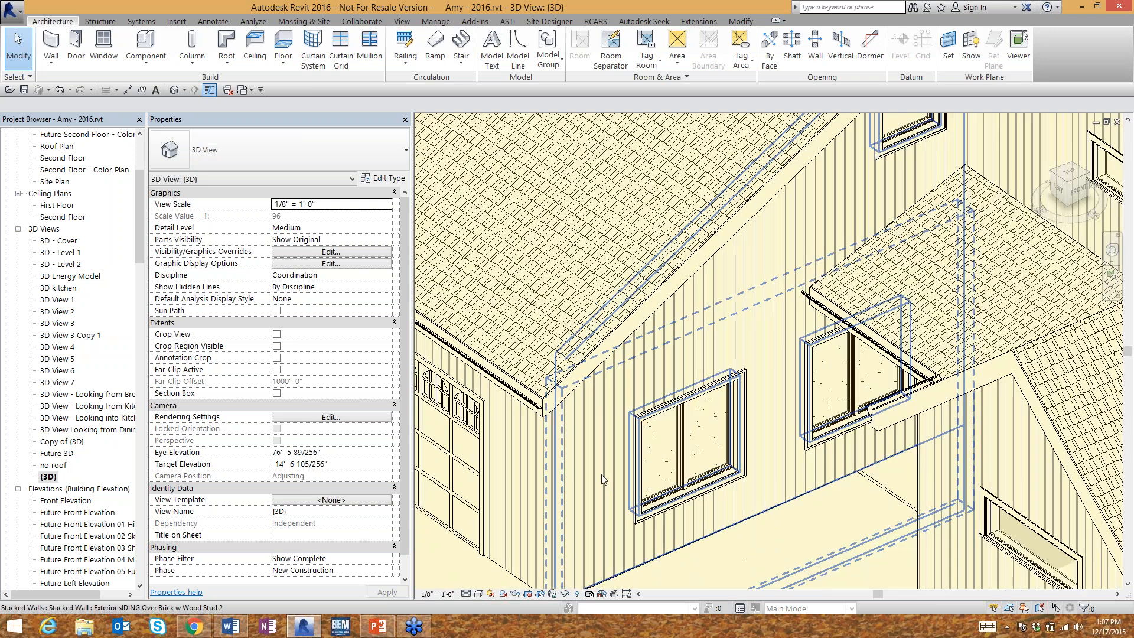
pyautogui.scroll(-3, 806, 405)
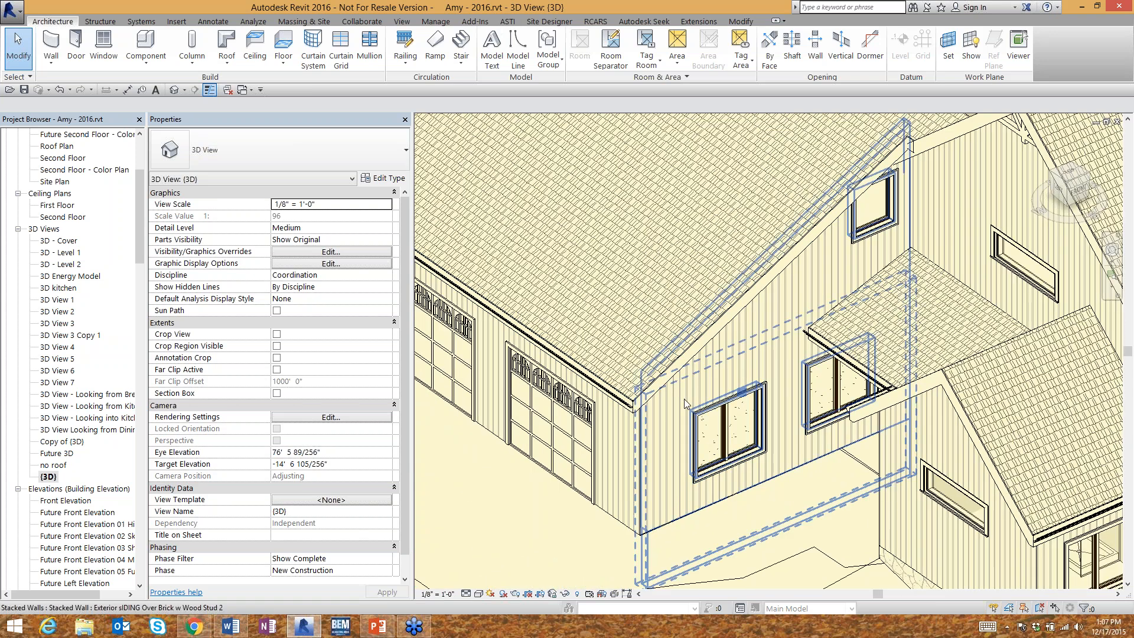
pyautogui.click(667, 377)
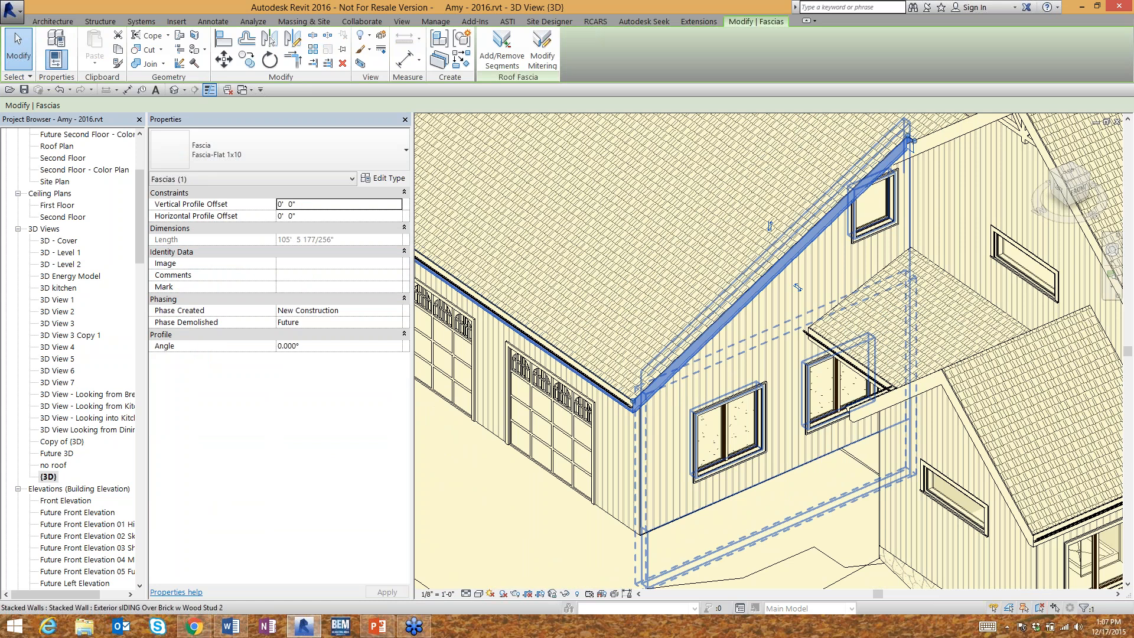
pyautogui.click(640, 355)
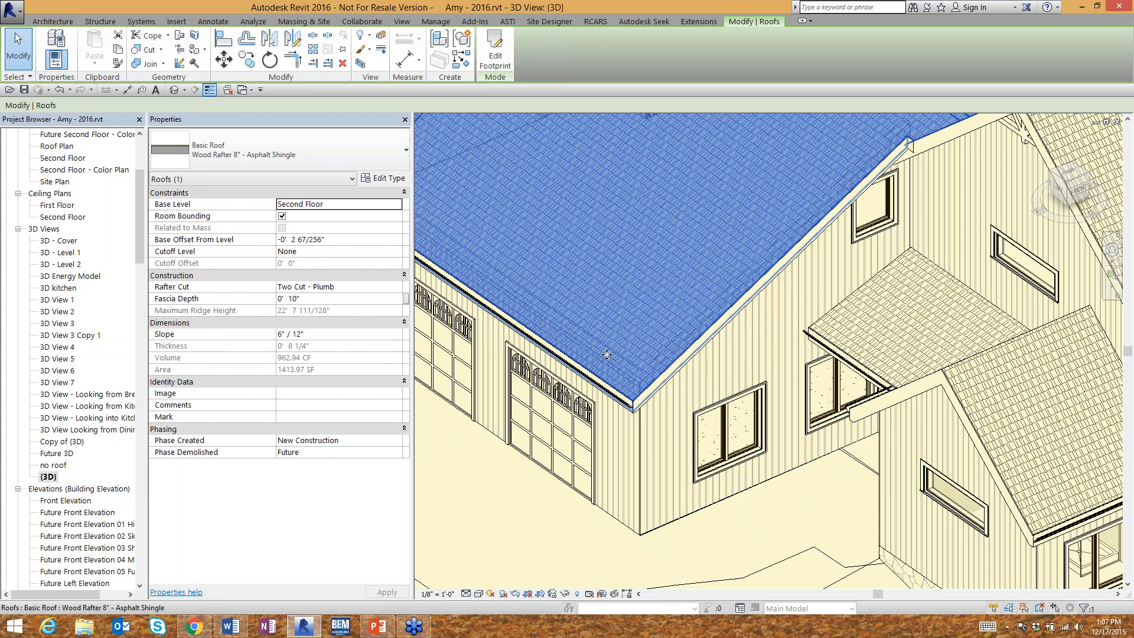
pyautogui.click(398, 287)
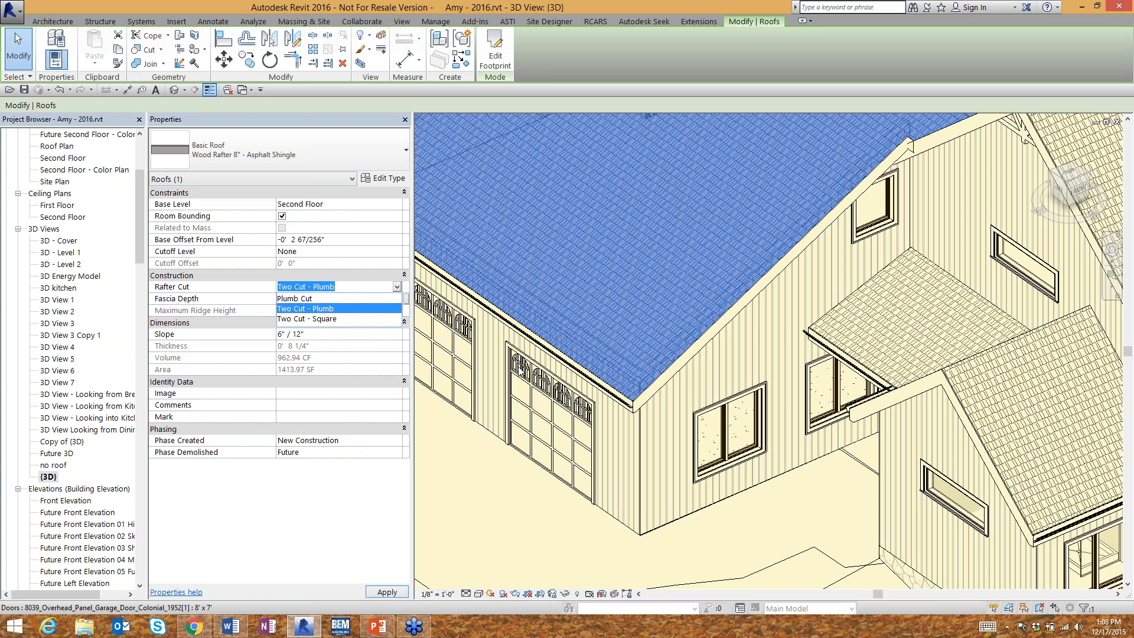
# Step: Create a new drafting view with the default name at a scale of 1 1/2" = 1'-0"
pyautogui.click(69, 489)
pyautogui.scroll(-8, 69, 492)
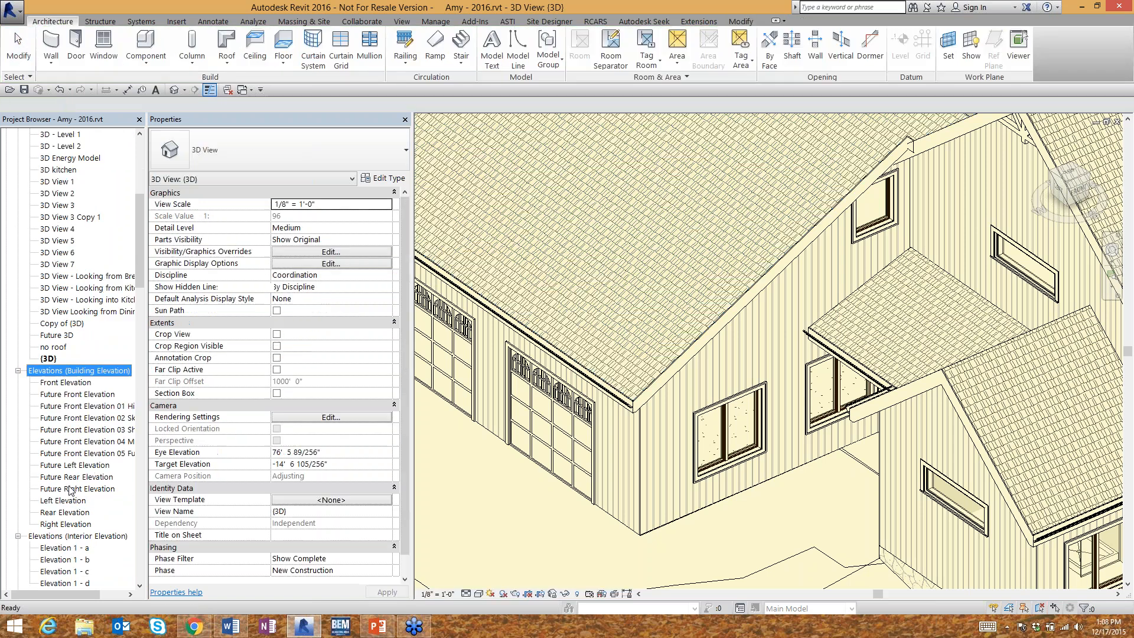
pyautogui.scroll(-5, 69, 494)
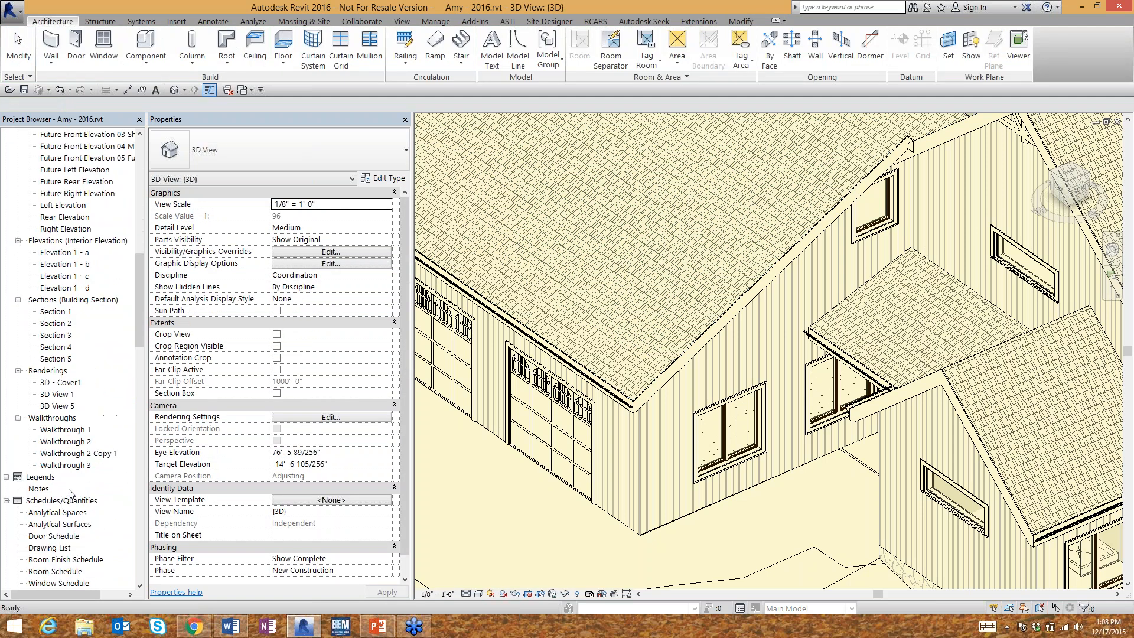
pyautogui.scroll(-2, 71, 493)
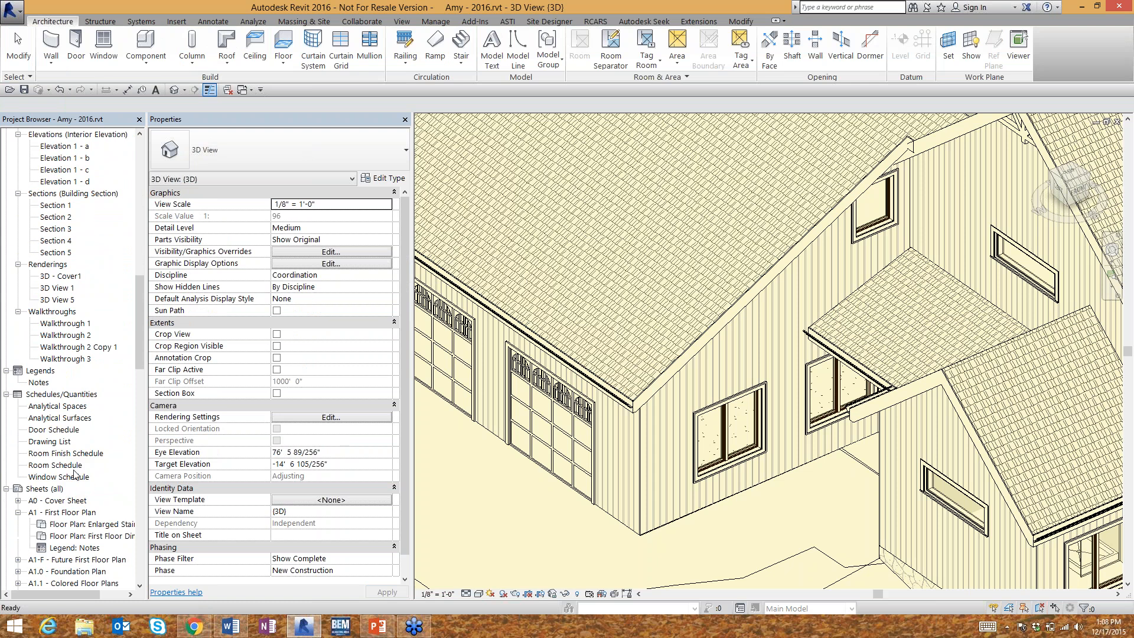
pyautogui.moveTo(137, 350); pyautogui.dragTo(140, 325)
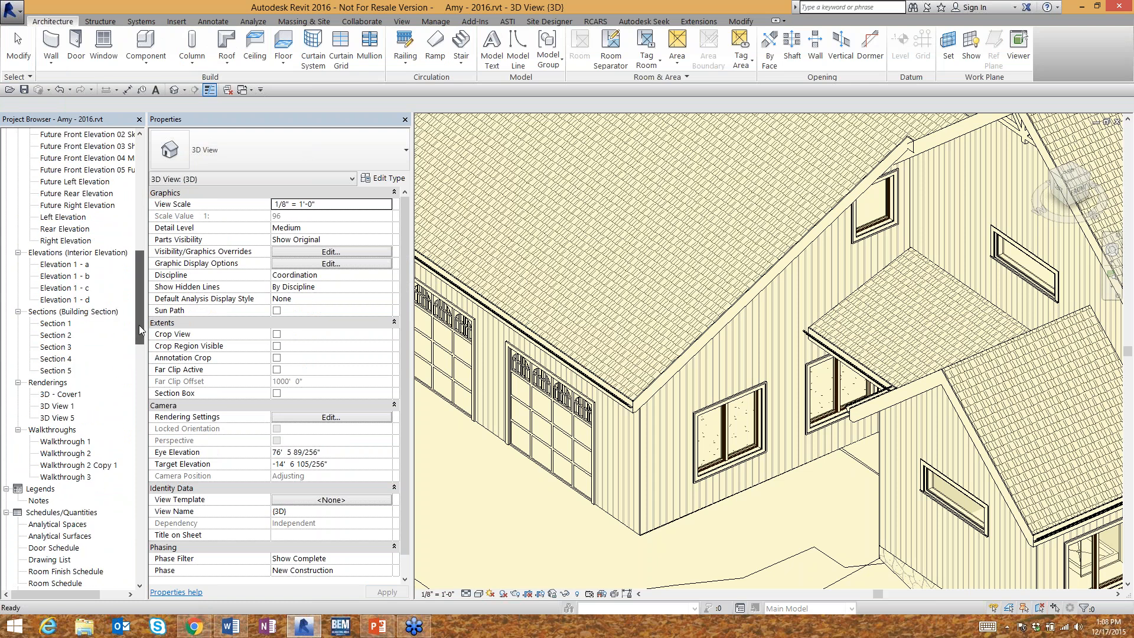
pyautogui.click(407, 22)
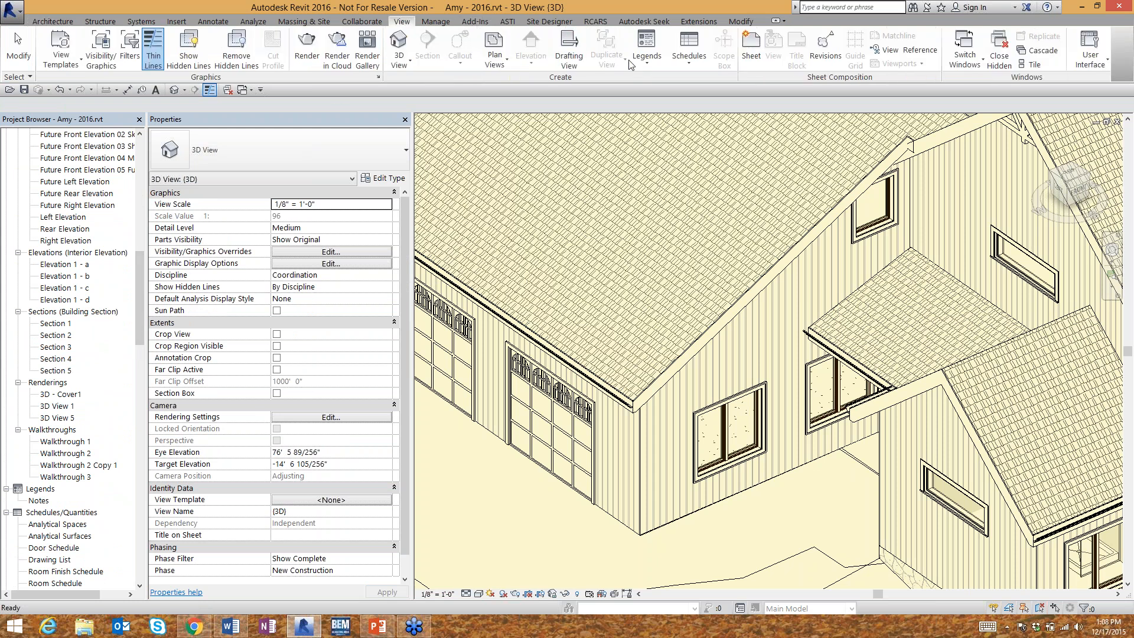
pyautogui.click(568, 57)
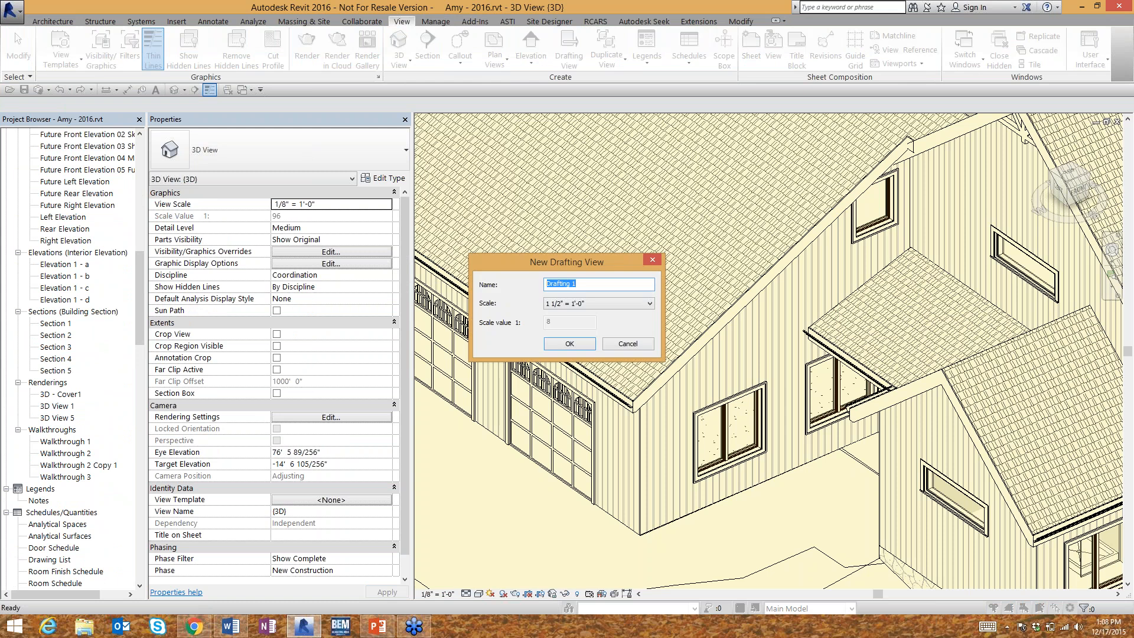
pyautogui.click(562, 345)
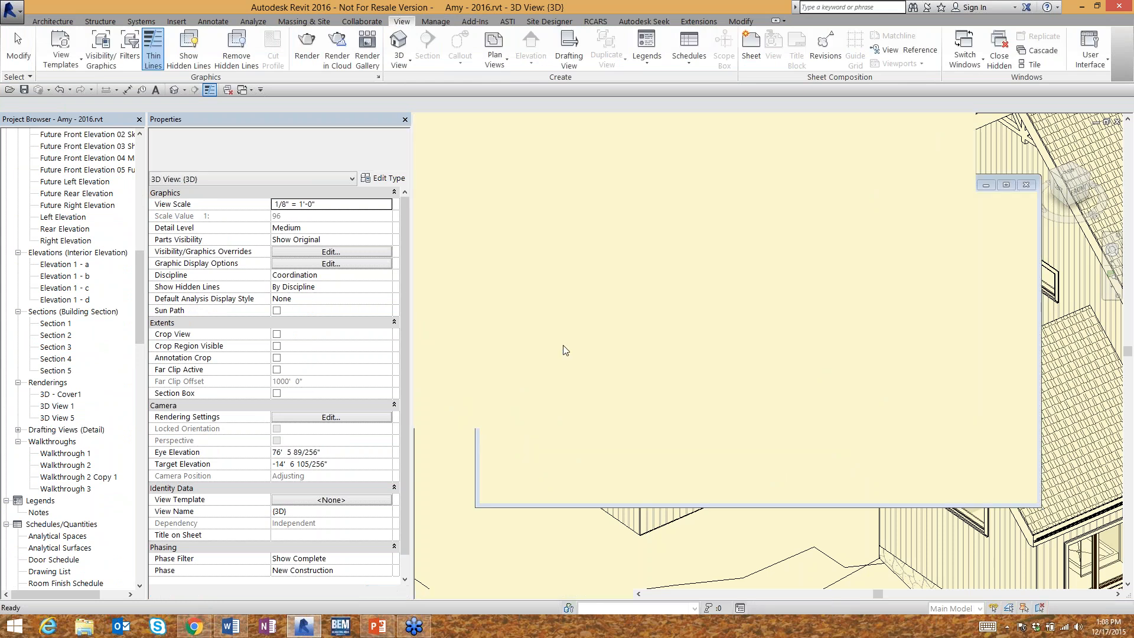
# Step: Sketch an open thickened slab-edge profile with Wide Lines detail lines, about 5'-6" long along the top, with a diagonal inner corner
pyautogui.click(218, 17)
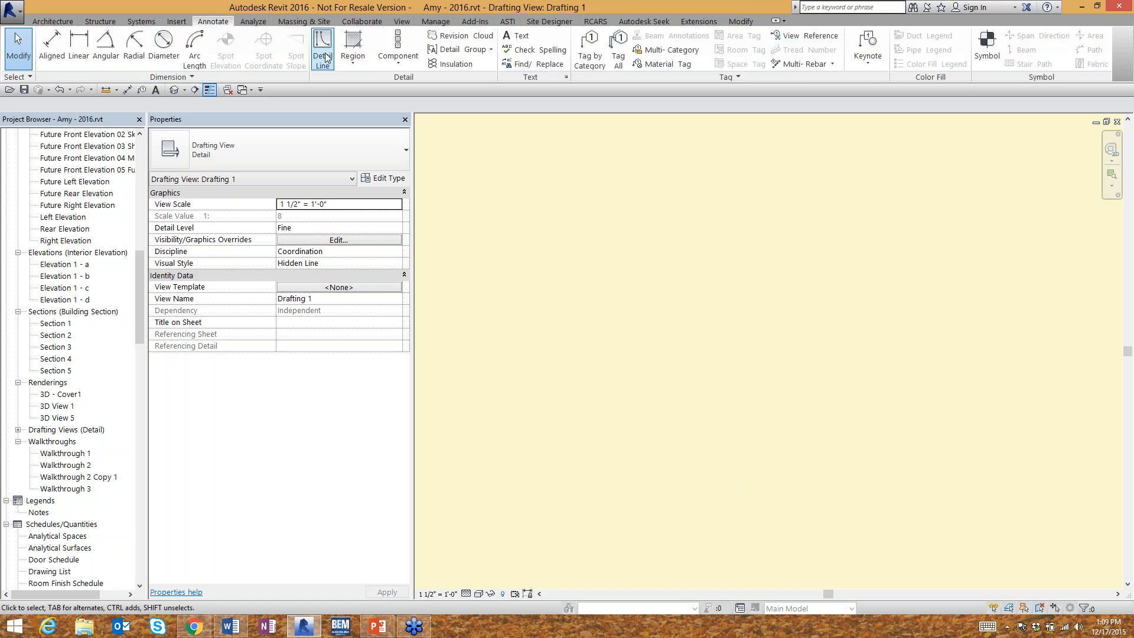
pyautogui.click(326, 57)
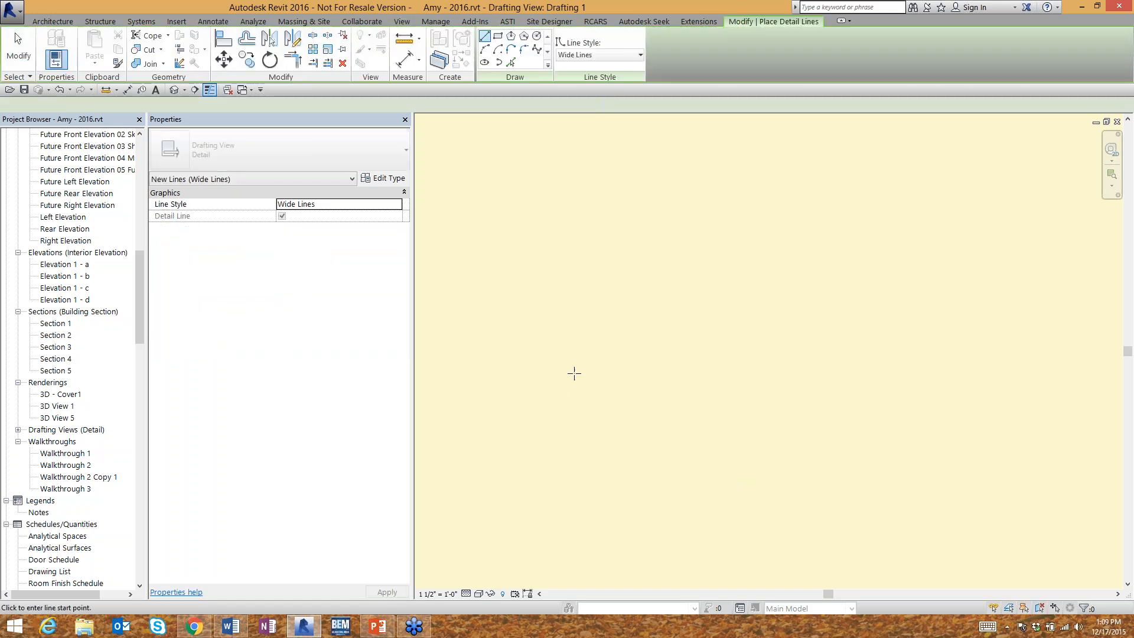
pyautogui.click(735, 380)
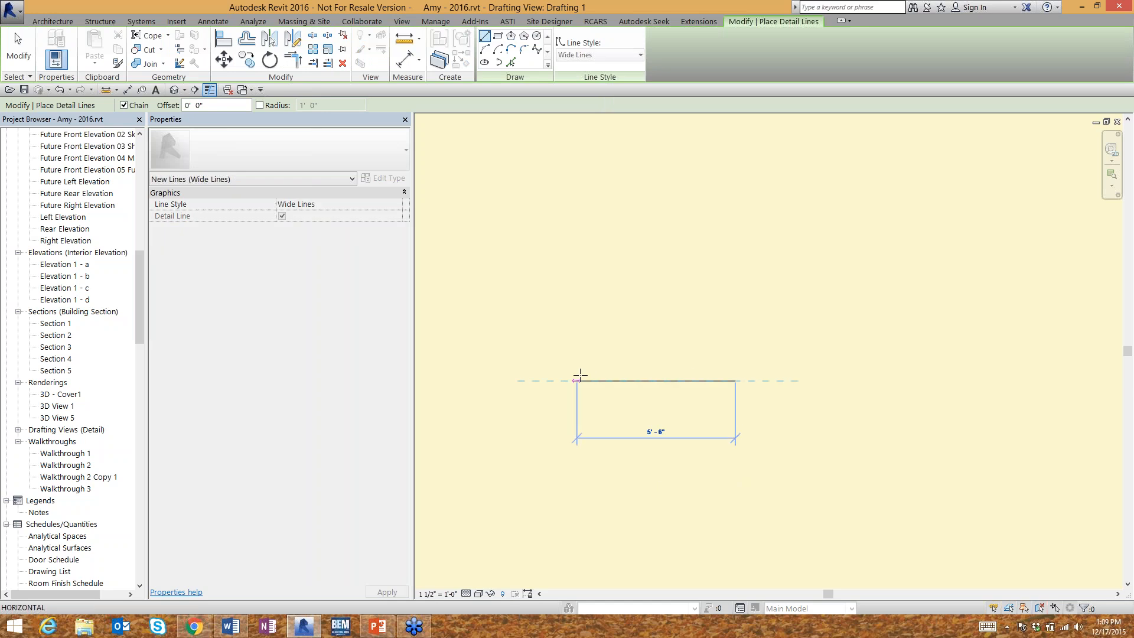
pyautogui.click(579, 378)
pyautogui.click(579, 467)
pyautogui.click(634, 470)
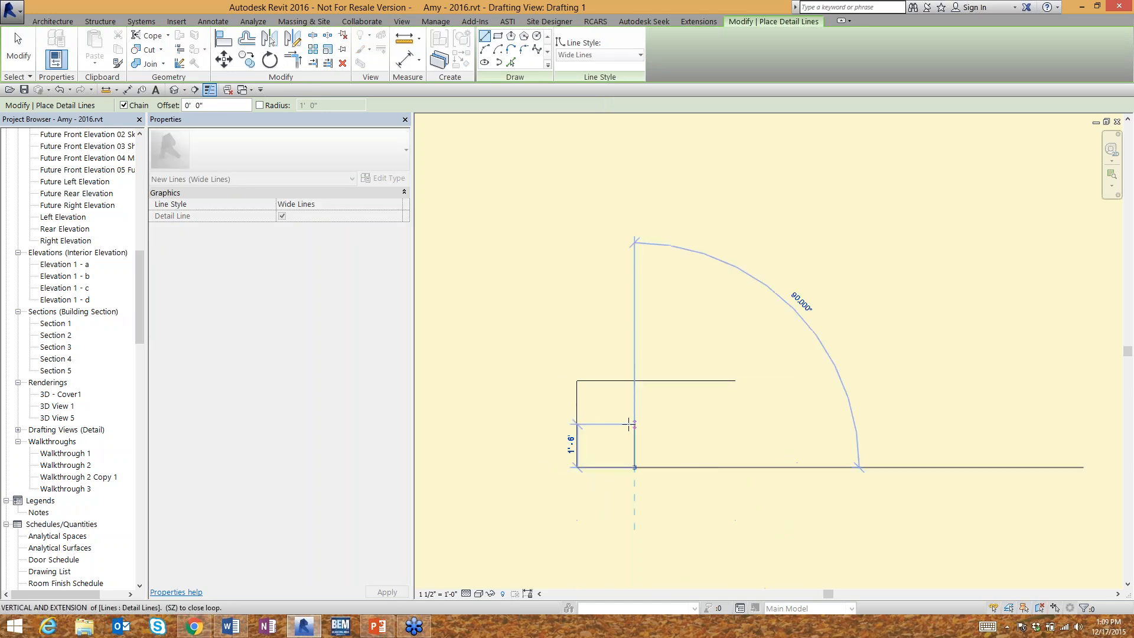
pyautogui.click(636, 422)
pyautogui.click(655, 404)
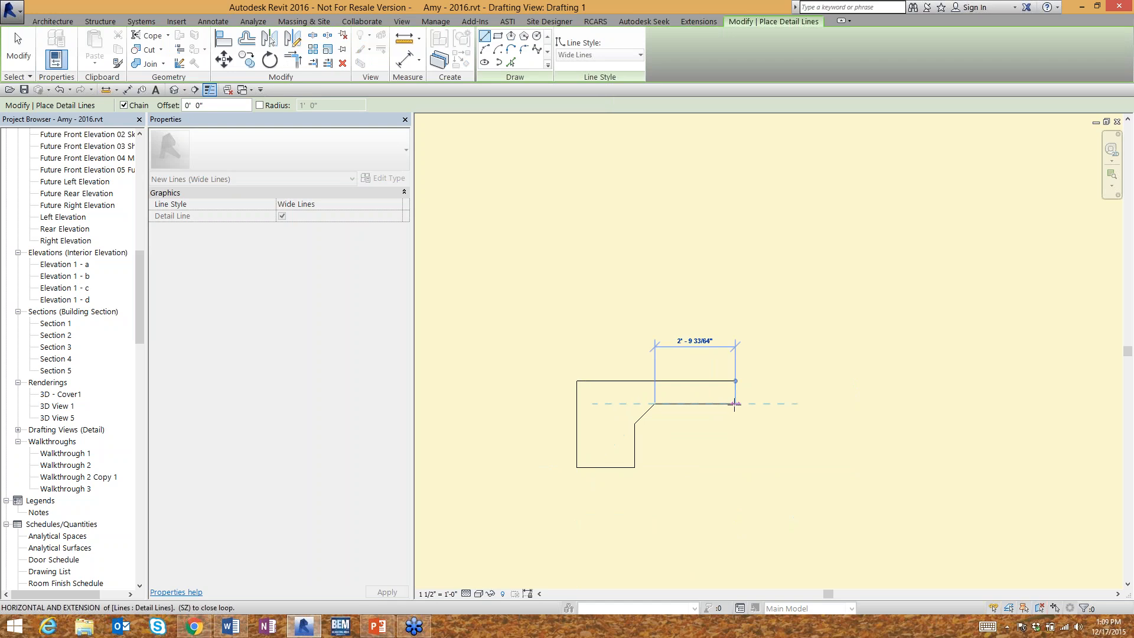
pyautogui.click(735, 404)
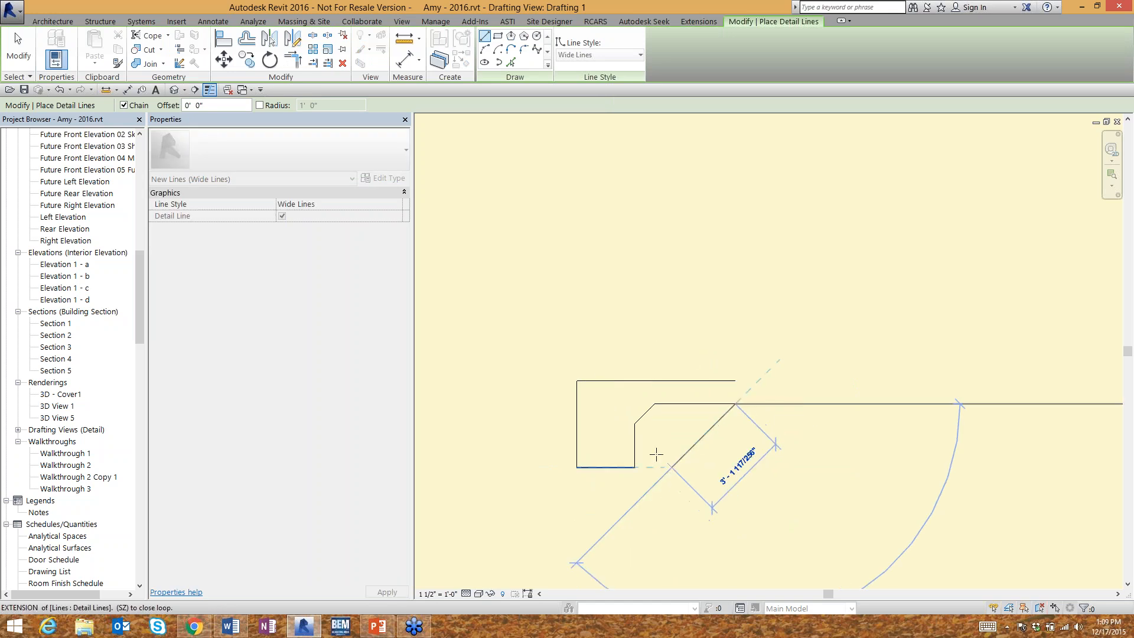
pyautogui.press('Escape')
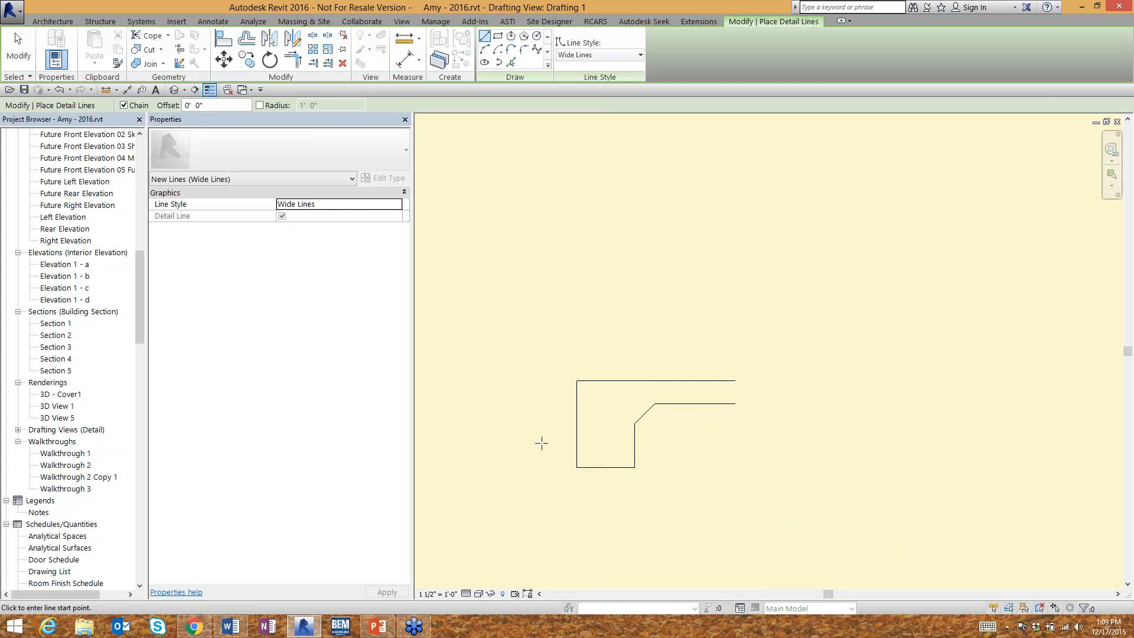
pyautogui.scroll(1, 540, 442)
pyautogui.scroll(-2, 573, 448)
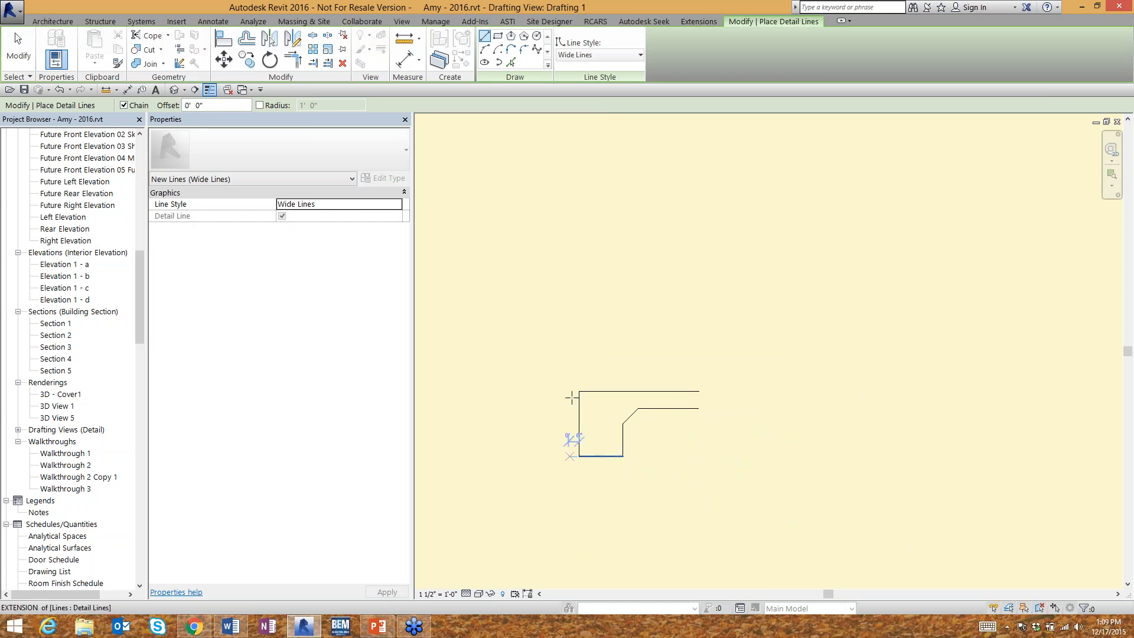
pyautogui.press('Escape')
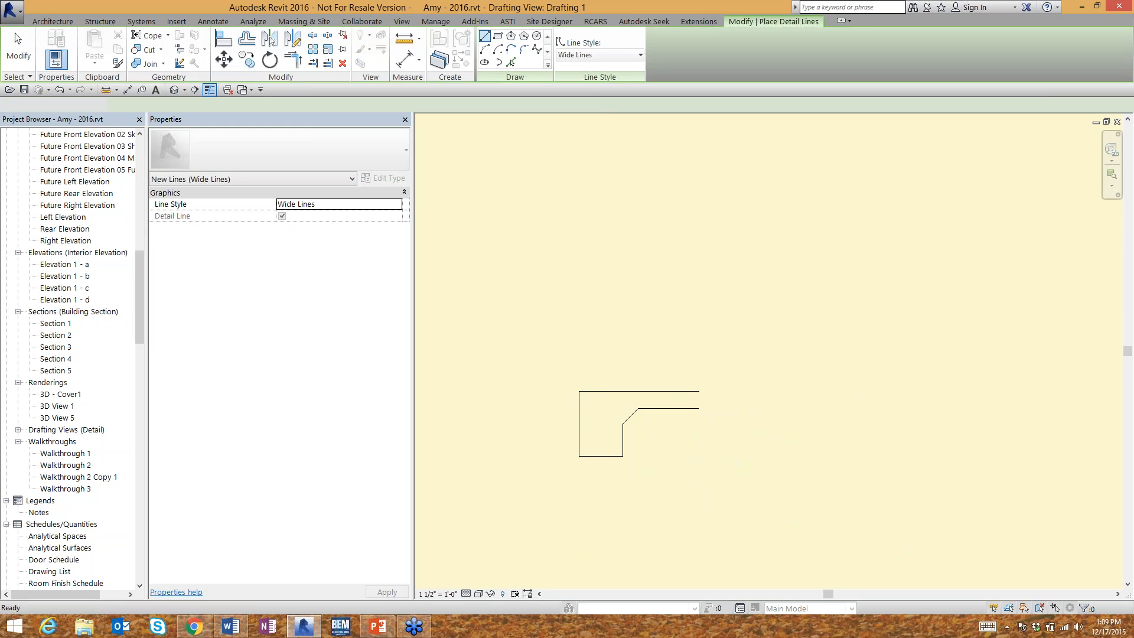
pyautogui.press('Escape')
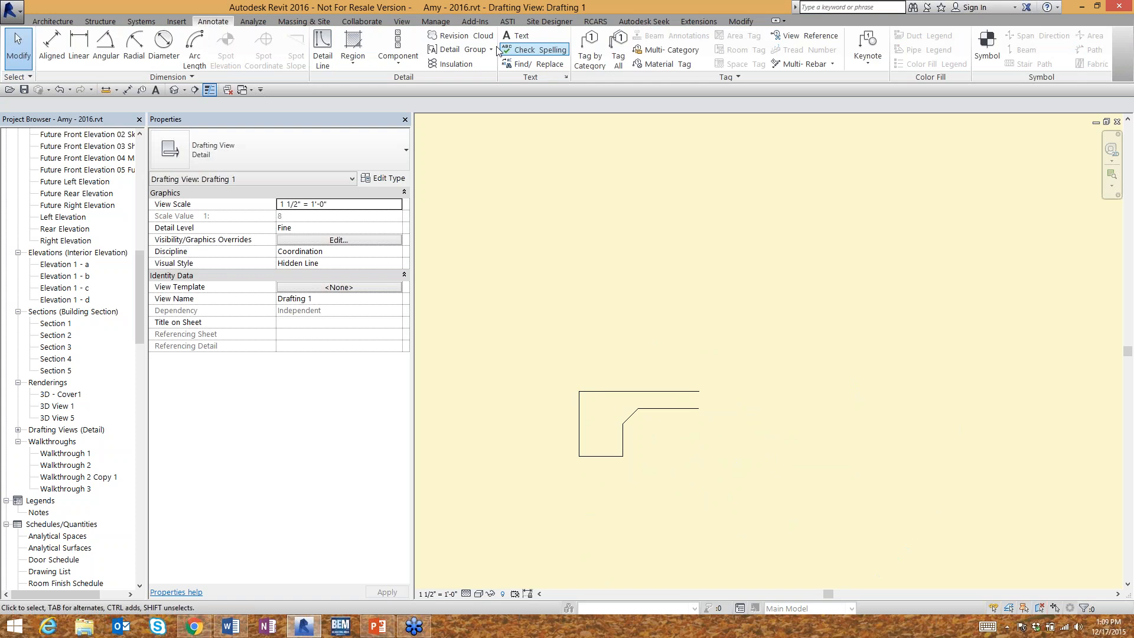
# Step: Create a second drafting view, keeping the default name and scale
pyautogui.click(399, 23)
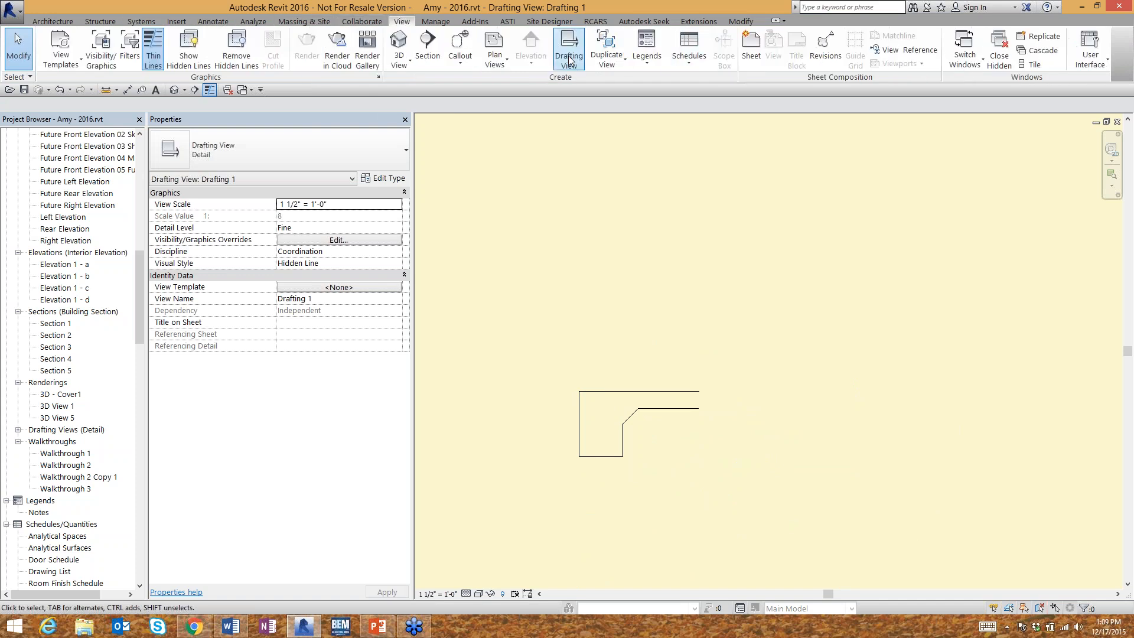
pyautogui.click(568, 47)
pyautogui.press('Return')
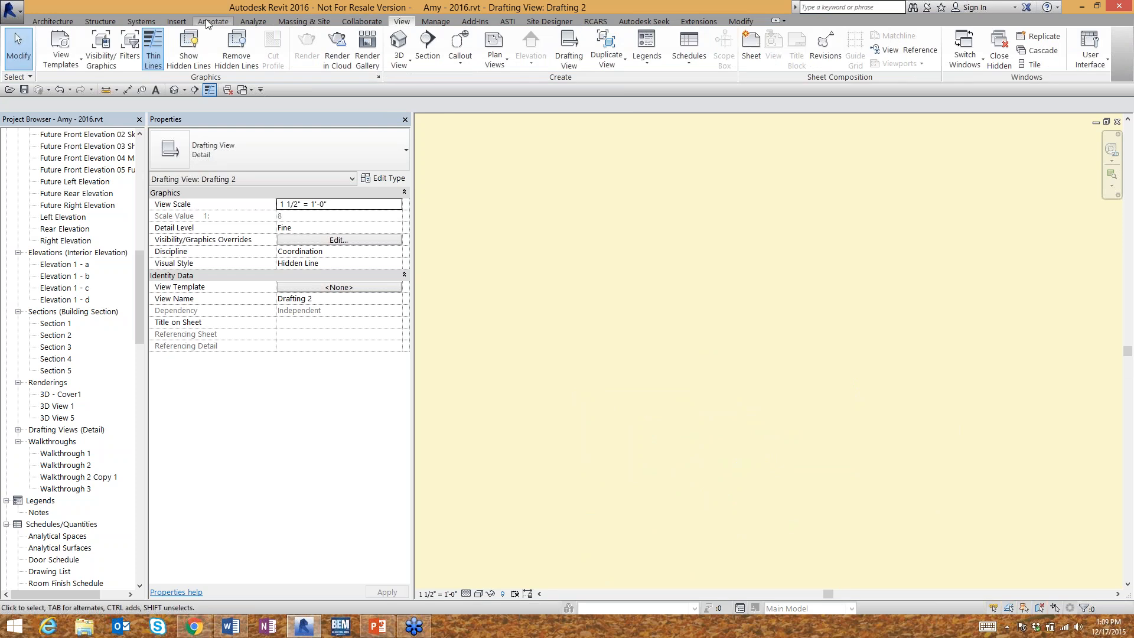
# Step: Import the CAD file Roof and Two Drains Imperial.dwg from the RMEP 2016 Class Files folder into the empty drafting view
pyautogui.click(207, 20)
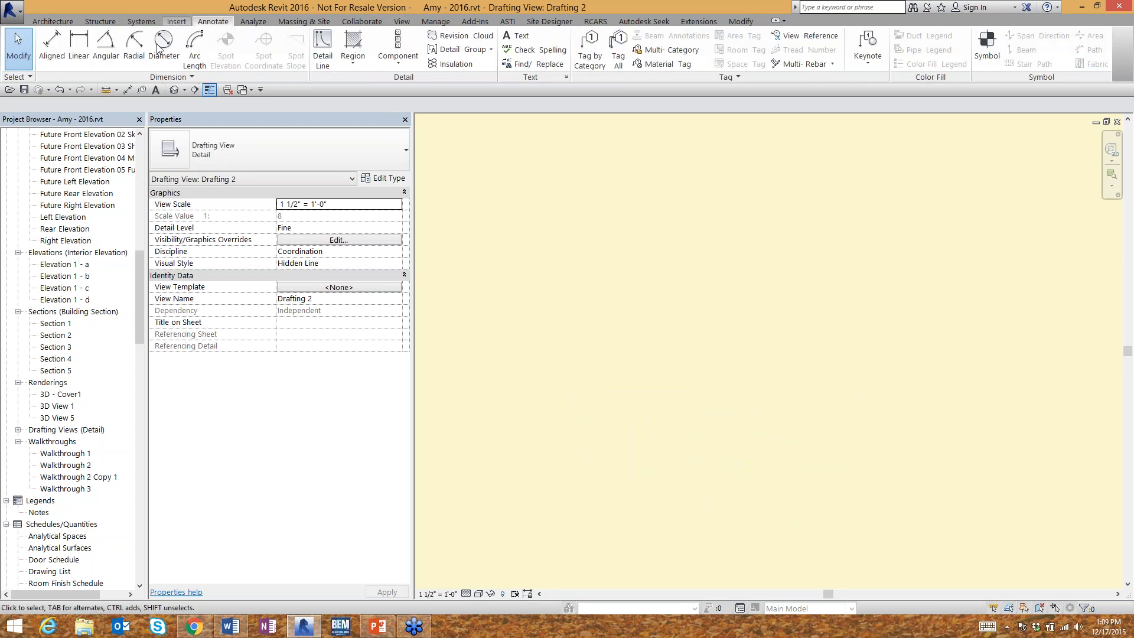
pyautogui.scroll(1, 160, 50)
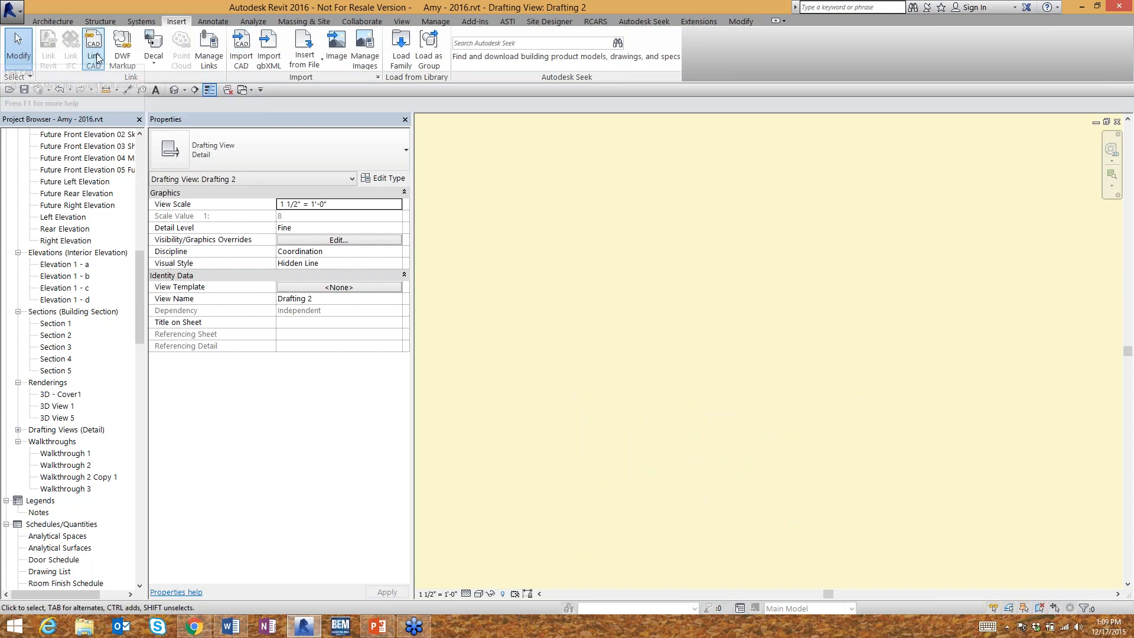
pyautogui.click(241, 50)
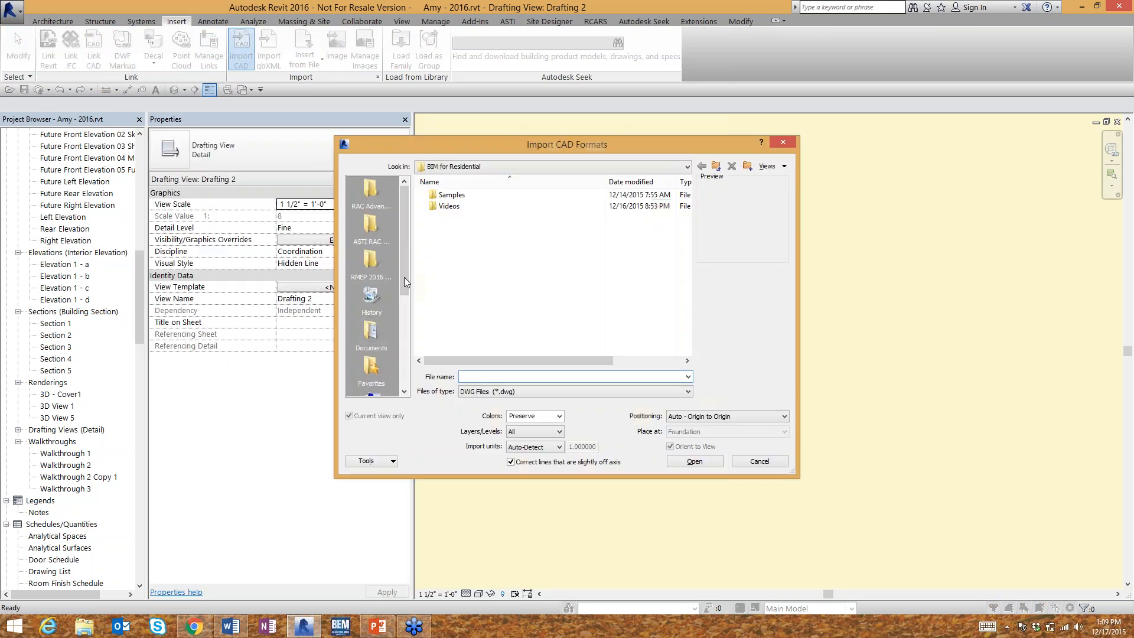
pyautogui.click(376, 331)
pyautogui.click(372, 255)
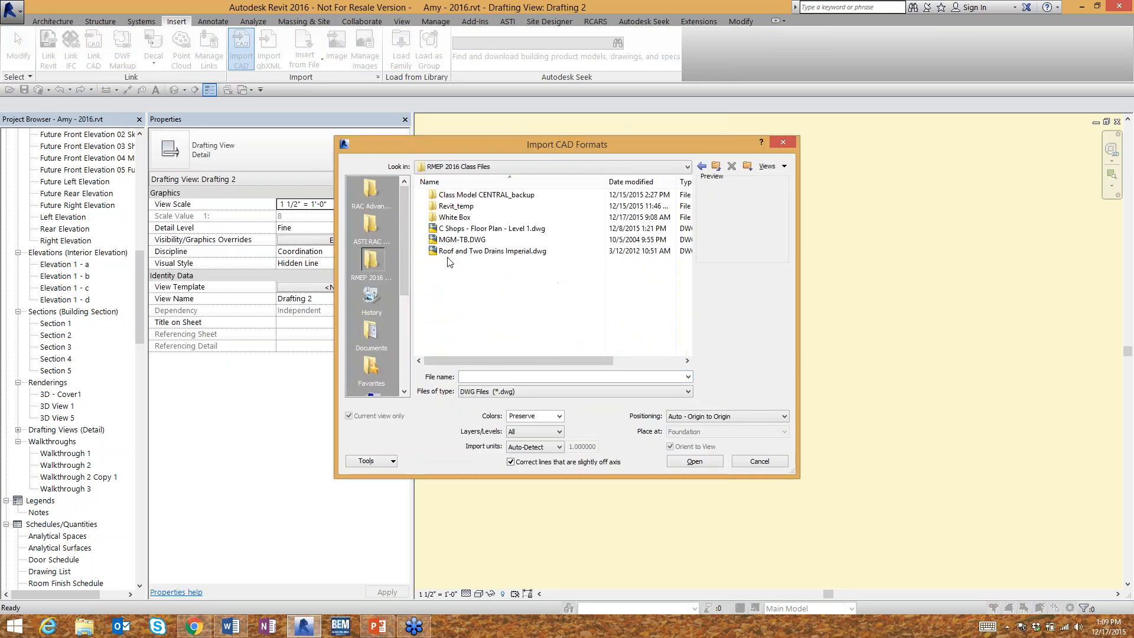
pyautogui.click(484, 251)
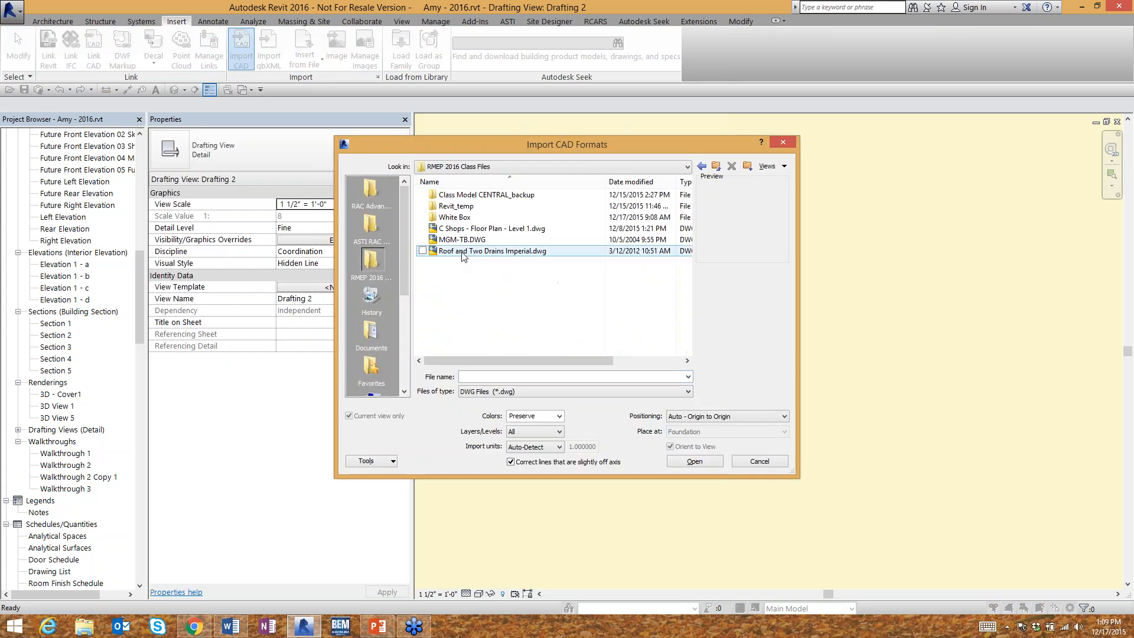
pyautogui.click(694, 464)
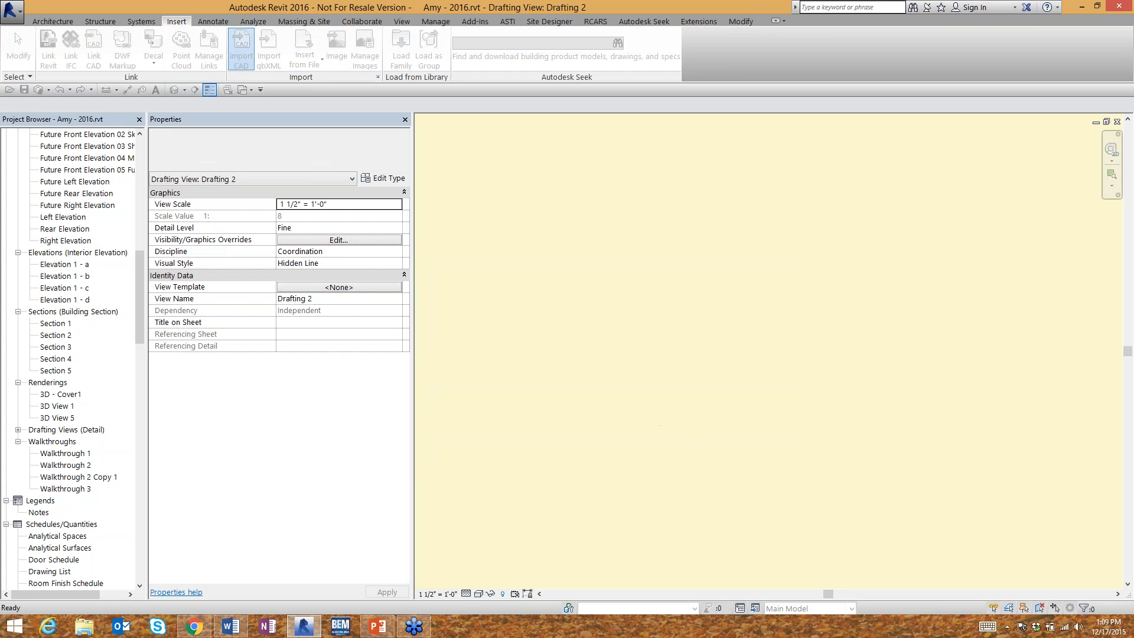
# Step: Examine the imported roof drain detail's linework, notes and import symbol properties
pyautogui.scroll(5, 777, 273)
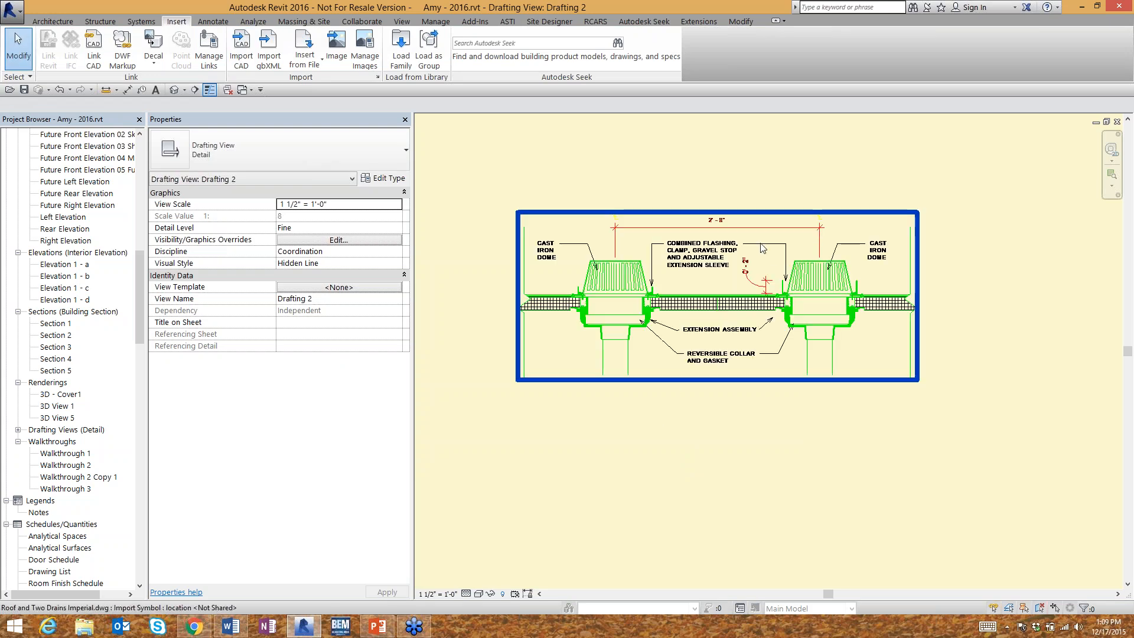
pyautogui.scroll(1, 762, 248)
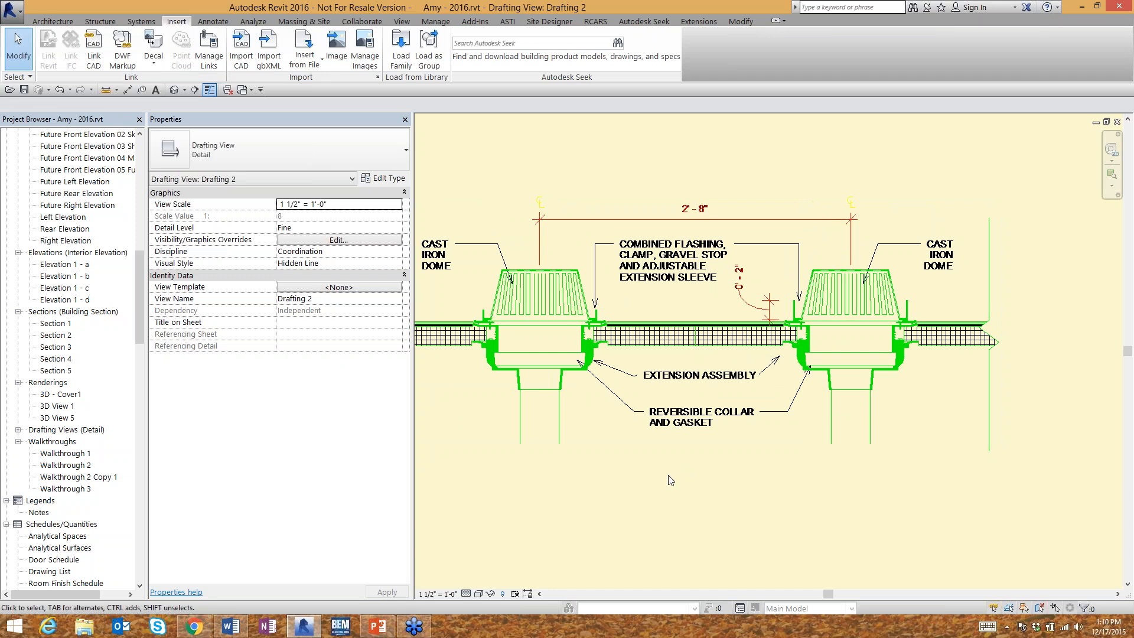
pyautogui.click(666, 418)
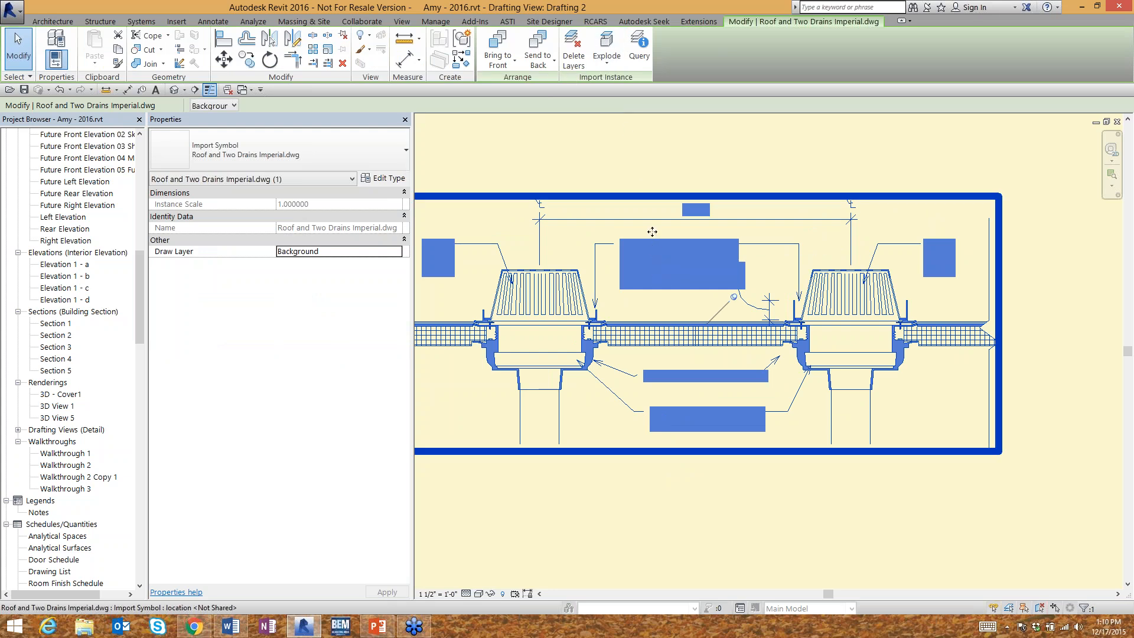
pyautogui.click(641, 175)
pyautogui.scroll(-1, 653, 391)
pyautogui.scroll(-1, 653, 391)
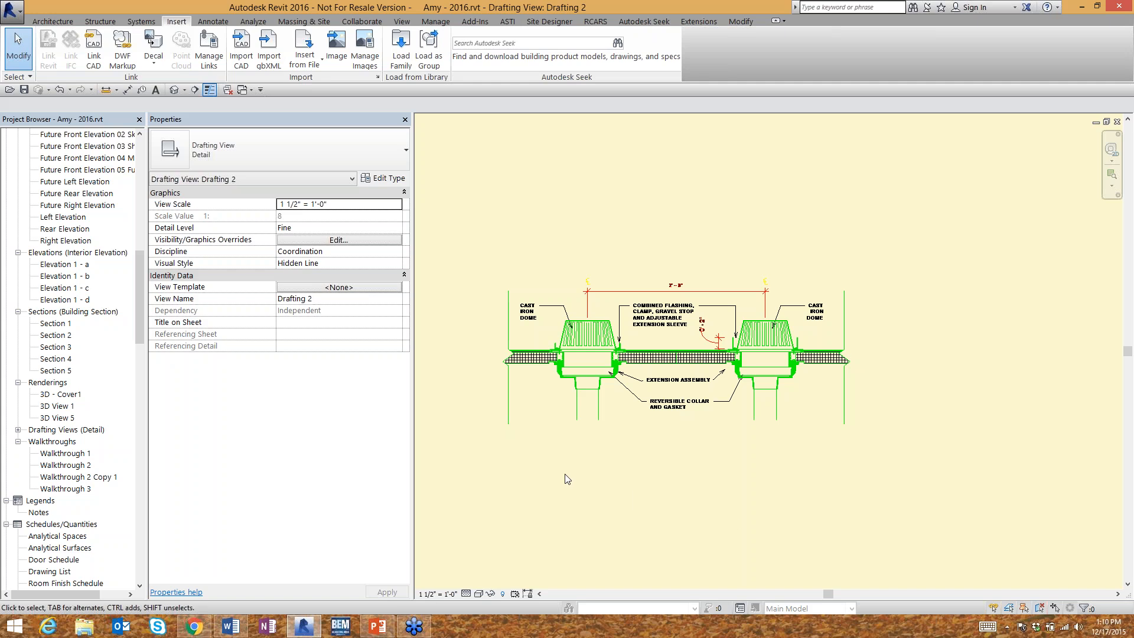
pyautogui.scroll(1, 588, 478)
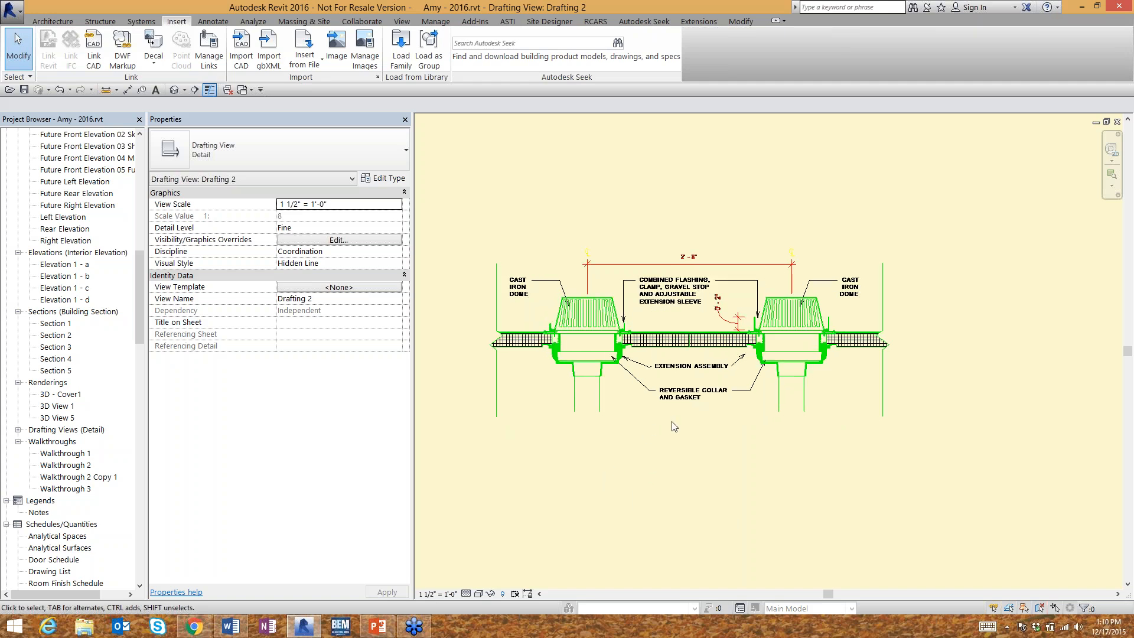
pyautogui.scroll(1, 675, 428)
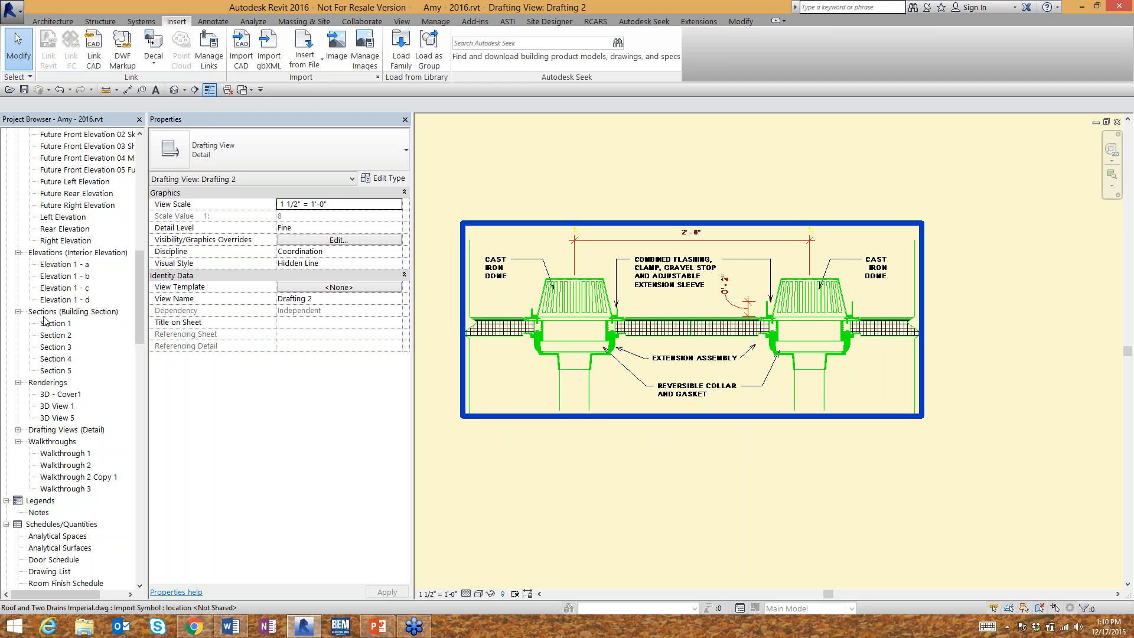
# Step: In the First Floor plan, select the entire master bath and isolate it in 3D with a Selection Box
pyautogui.moveTo(139, 292); pyautogui.dragTo(139, 179)
pyautogui.doubleClick(63, 170)
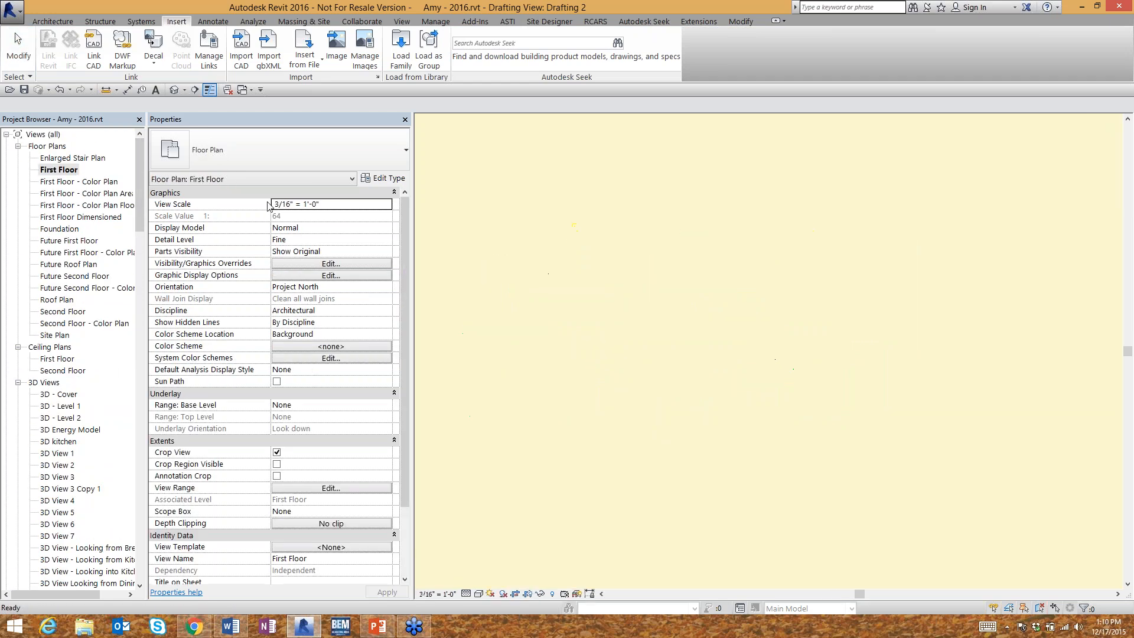
pyautogui.scroll(3, 572, 438)
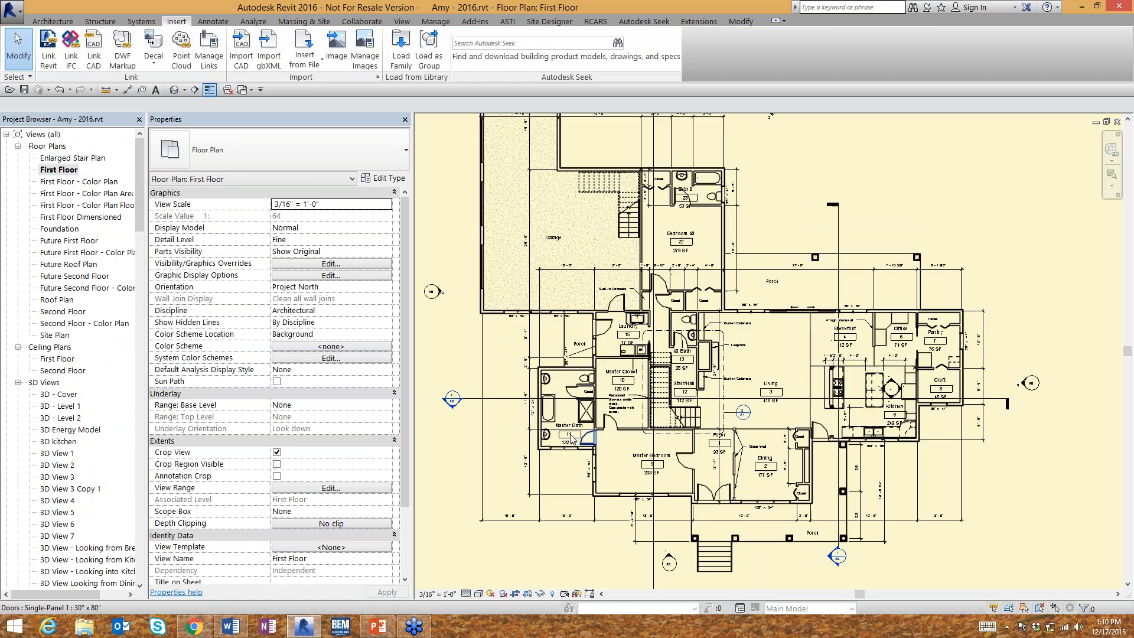
pyautogui.moveTo(483, 468); pyautogui.dragTo(645, 302)
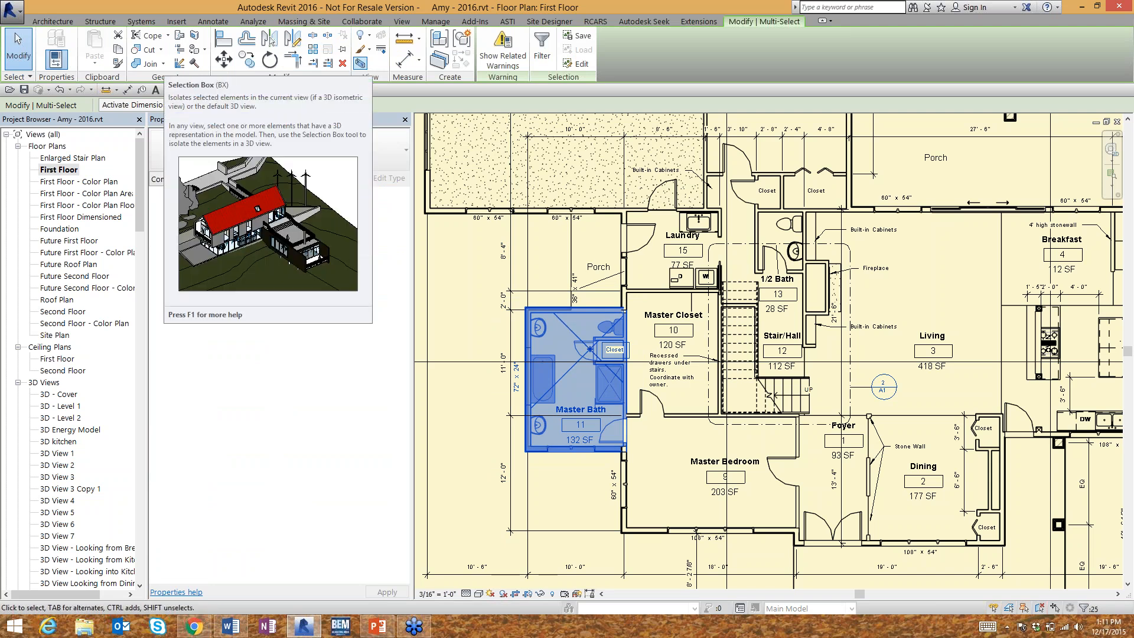
pyautogui.click(364, 63)
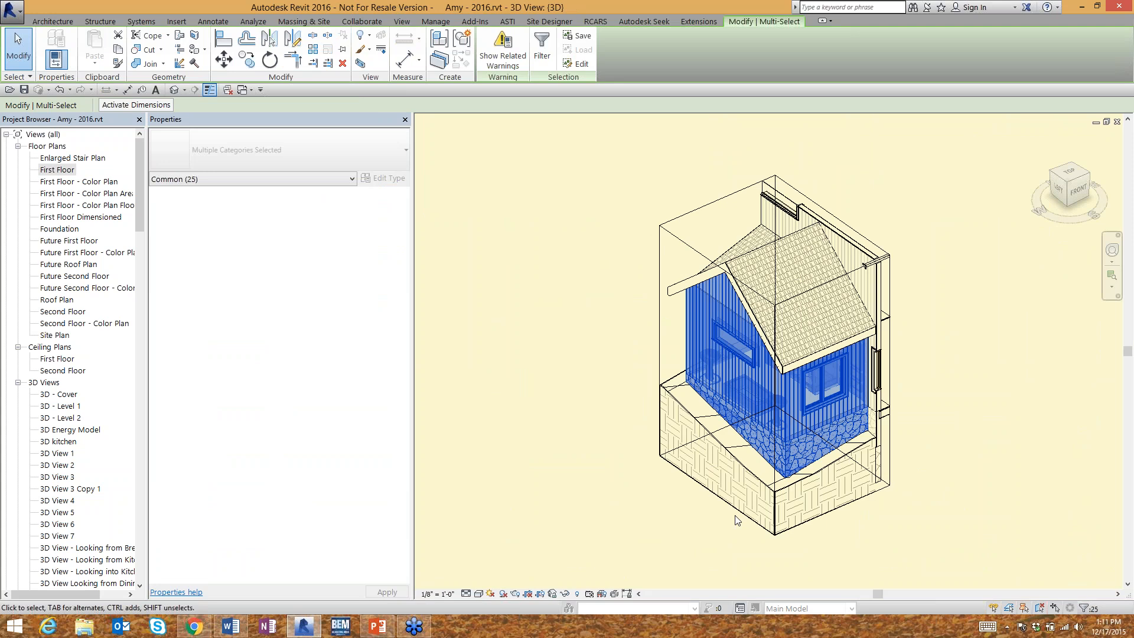
# Step: Hide the Exterior Siding Over Brick stacked wall that covers the open side of the isolated bath in the 3D view
pyautogui.keyDown('shift'); pyautogui.moveTo(737, 520); pyautogui.dragTo(634, 486, button='middle'); pyautogui.keyUp('shift')
pyautogui.click(634, 486)
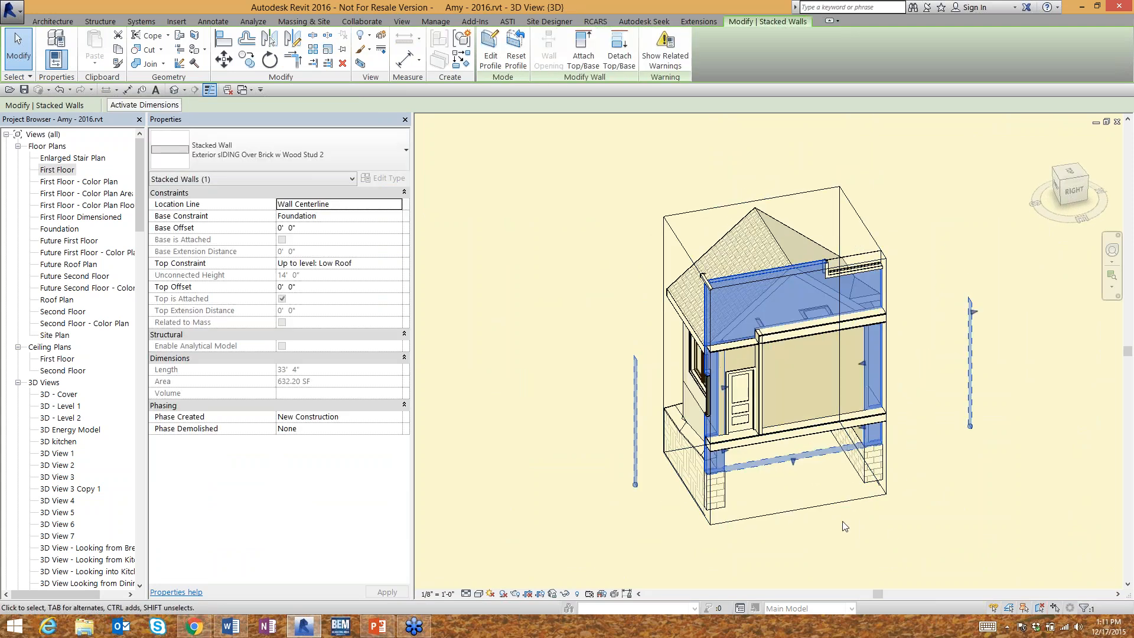
pyautogui.keyDown('shift'); pyautogui.moveTo(845, 525); pyautogui.dragTo(626, 449, button='middle'); pyautogui.keyUp('shift')
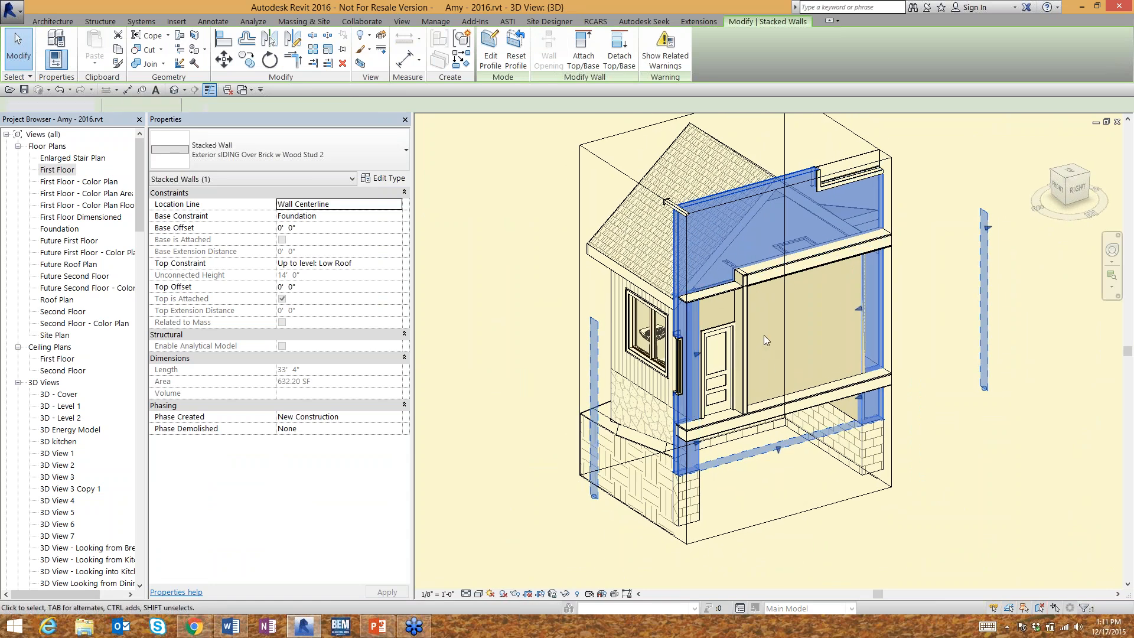
pyautogui.press('Escape')
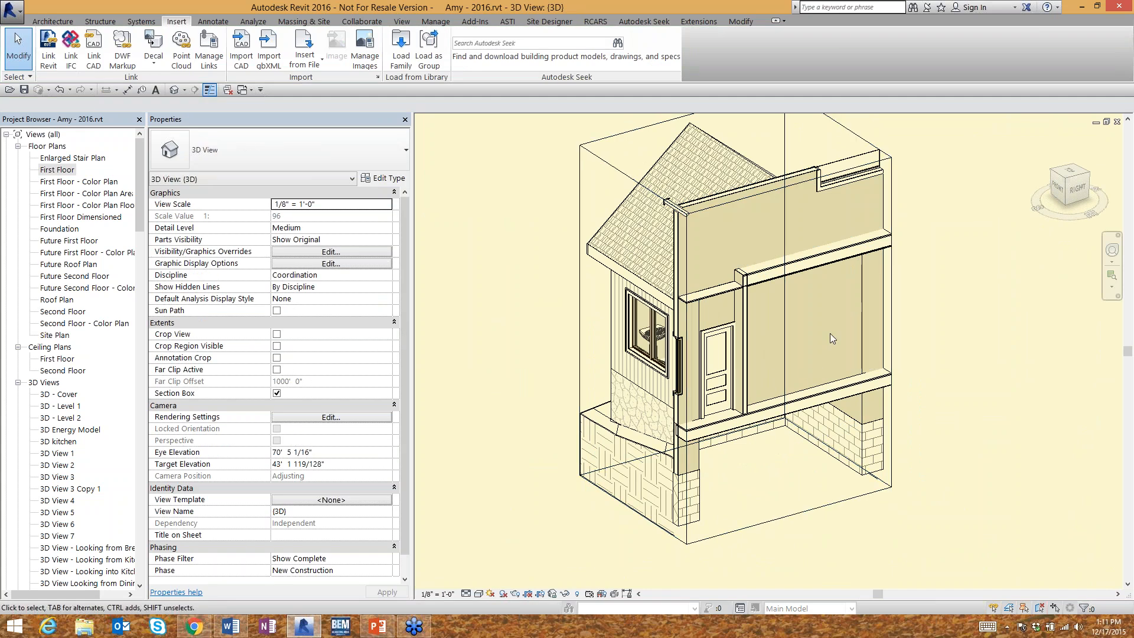
pyautogui.click(863, 331)
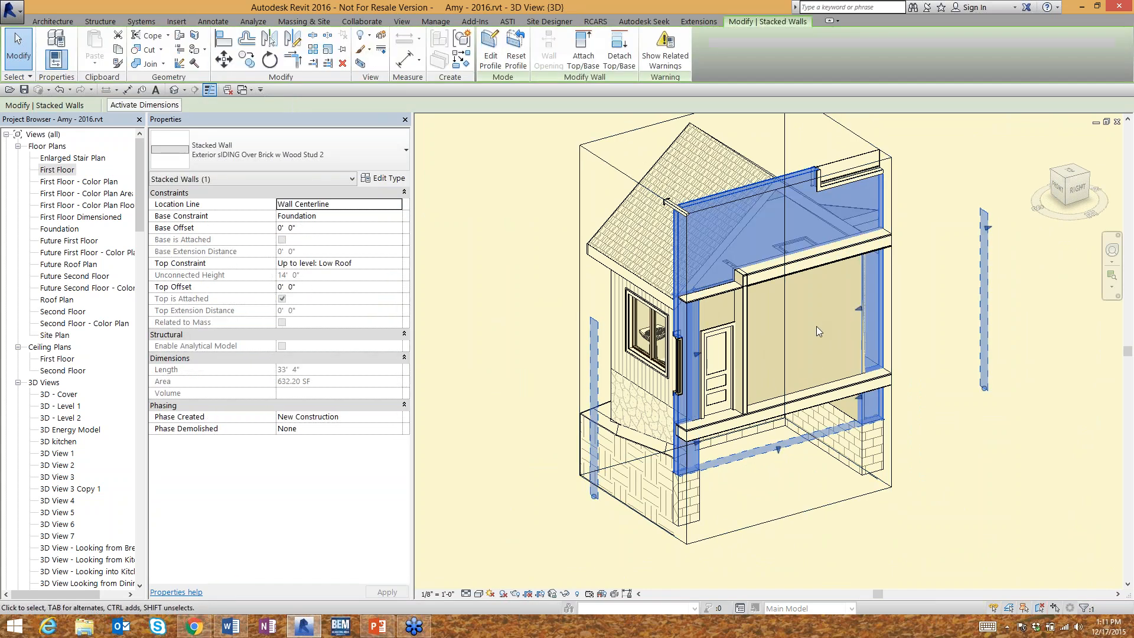
pyautogui.rightClick(816, 326)
pyautogui.moveTo(839, 120)
pyautogui.click(790, 121)
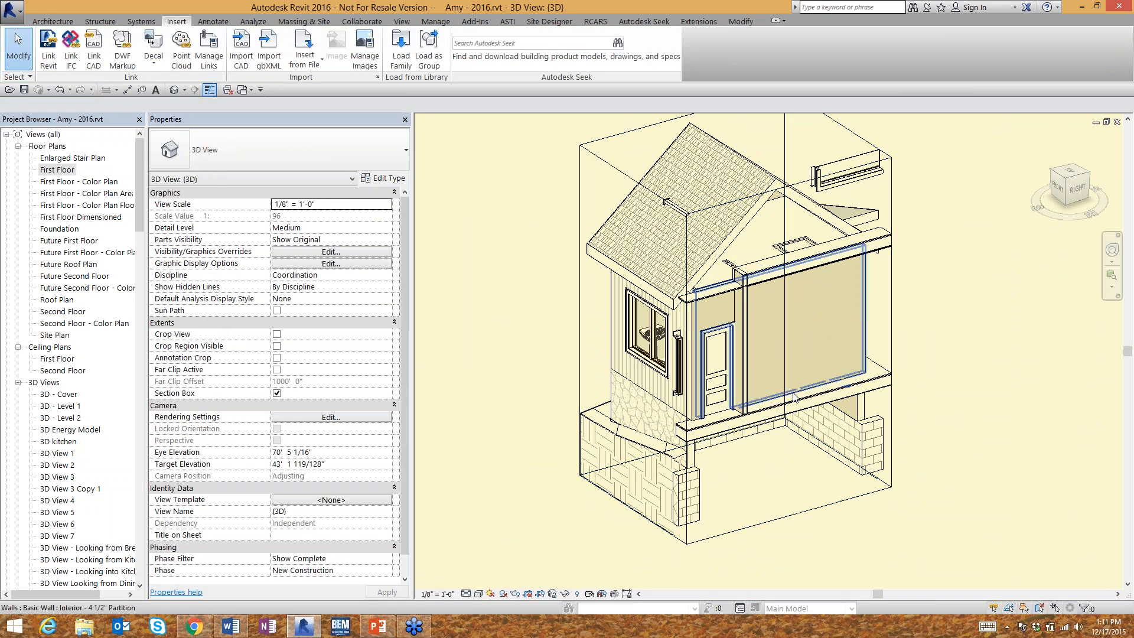
# Step: Hide the section box outline in the 3D view
pyautogui.click(792, 372)
pyautogui.rightClick(793, 363)
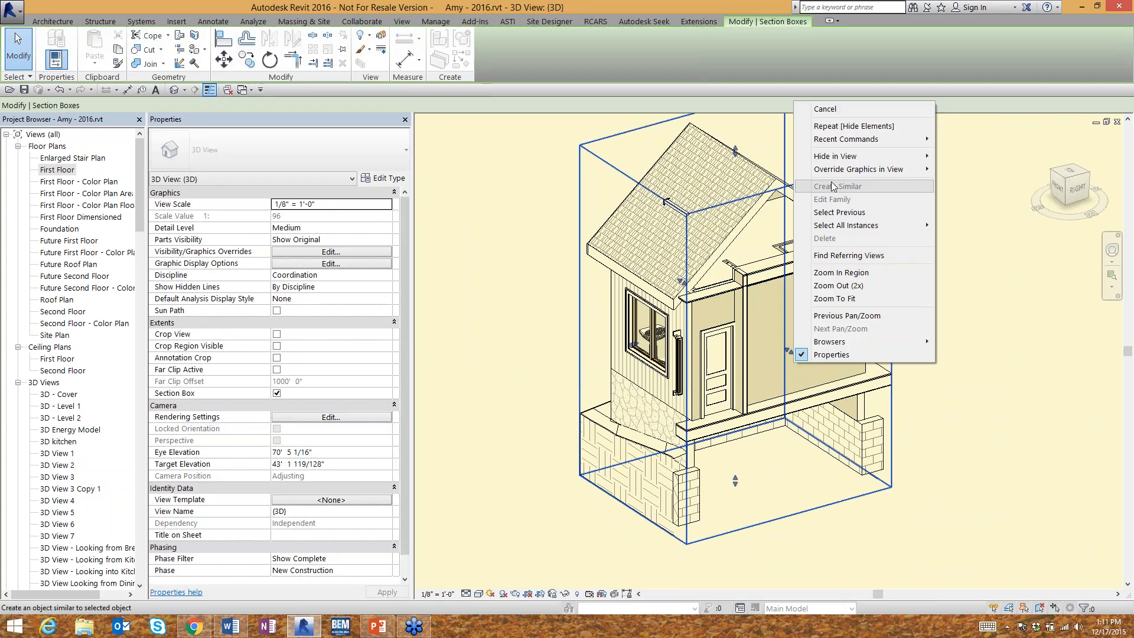
pyautogui.moveTo(835, 161)
pyautogui.click(768, 156)
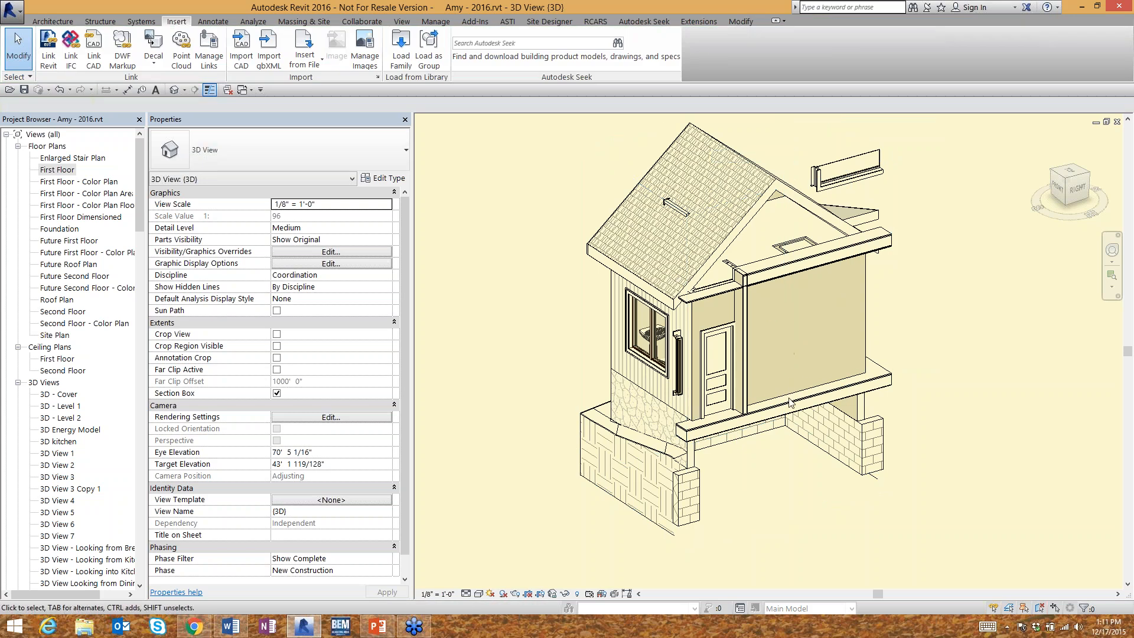
# Step: Hide the Interior - 4 1/2" Partition wall beside the door to expose the master bath fixtures in the 3D view
pyautogui.click(790, 366)
pyautogui.rightClick(789, 363)
pyautogui.moveTo(833, 145)
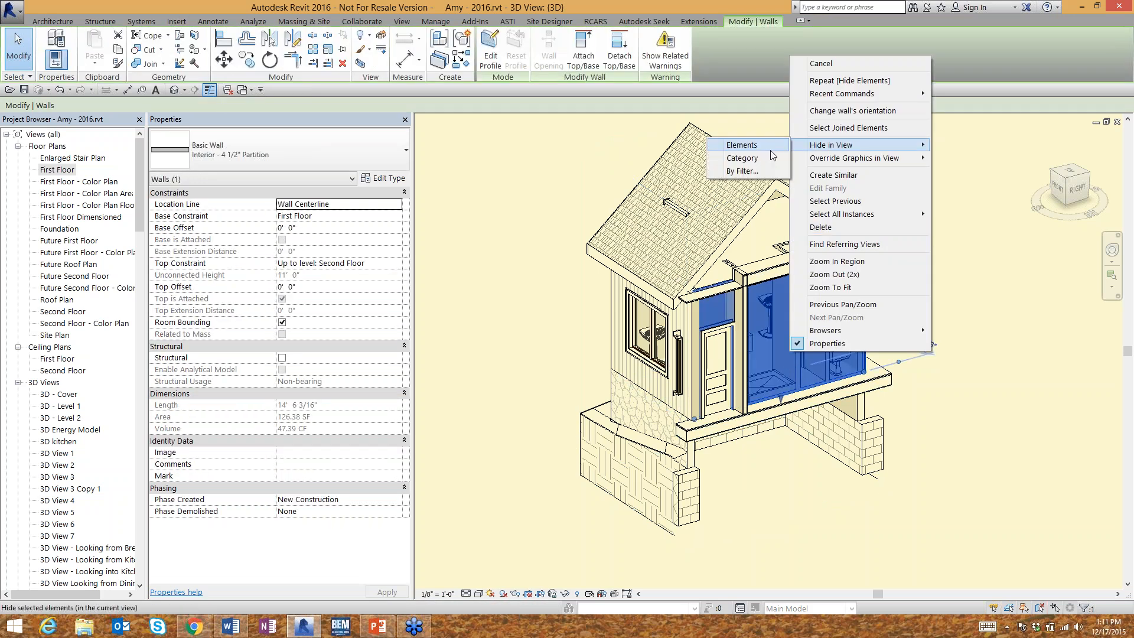
pyautogui.click(761, 158)
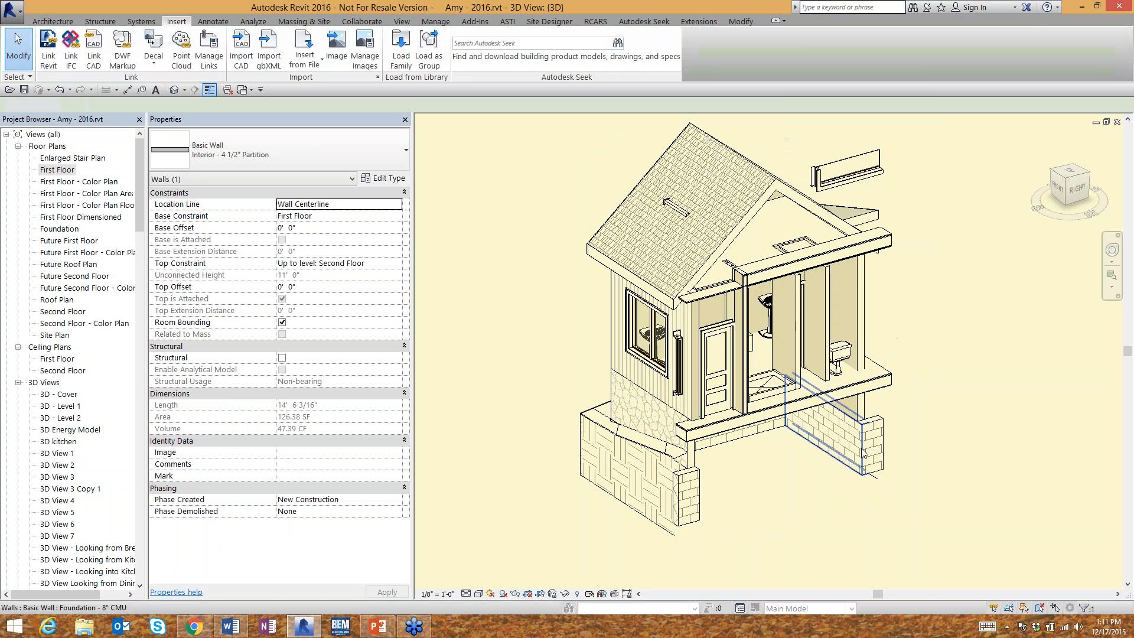
pyautogui.keyDown('shift'); pyautogui.moveTo(877, 464); pyautogui.dragTo(877, 441, button='middle'); pyautogui.keyUp('shift')
pyautogui.scroll(2, 845, 435)
pyautogui.moveTo(753, 452); pyautogui.dragTo(669, 479, button='middle')
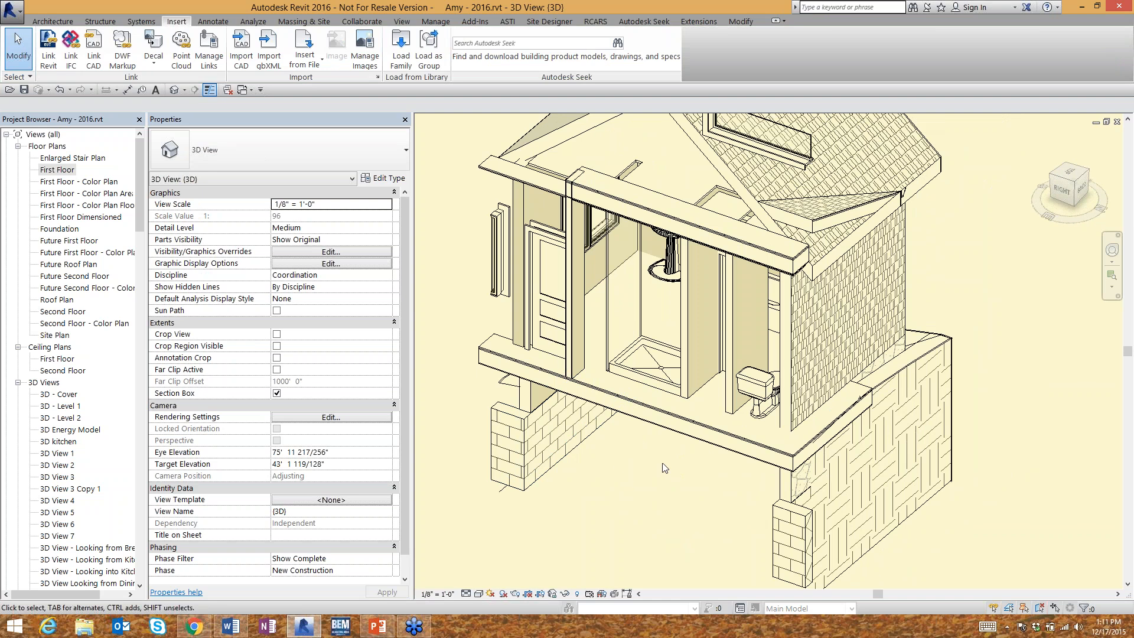
pyautogui.scroll(-2, 667, 468)
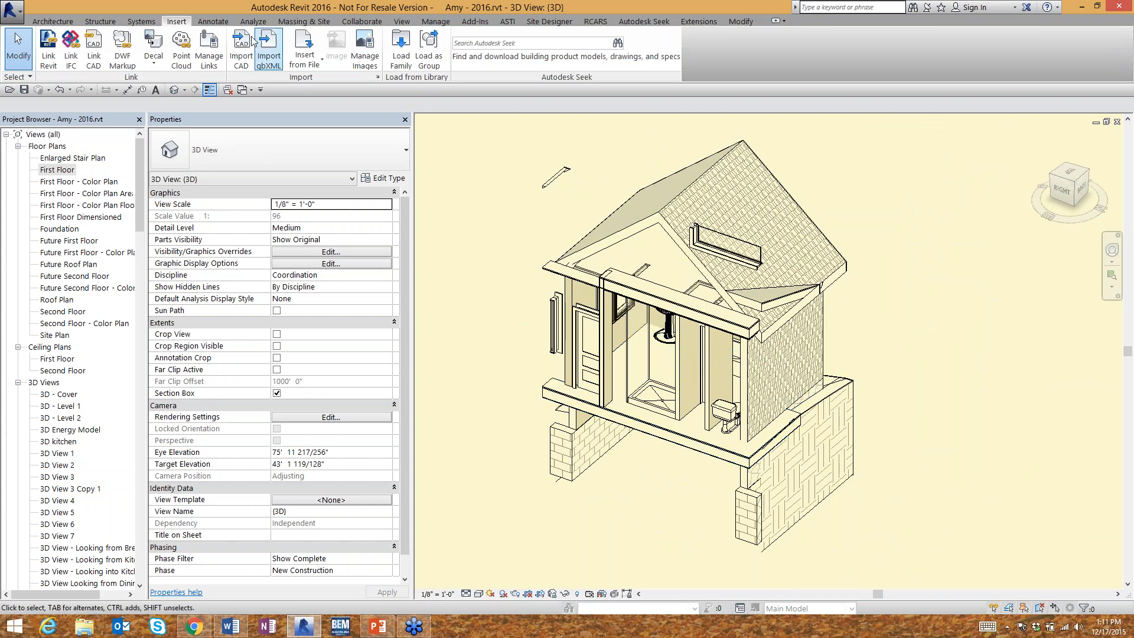
# Step: Turn off the Section Box for the 3D view to show the whole house
pyautogui.click(55, 20)
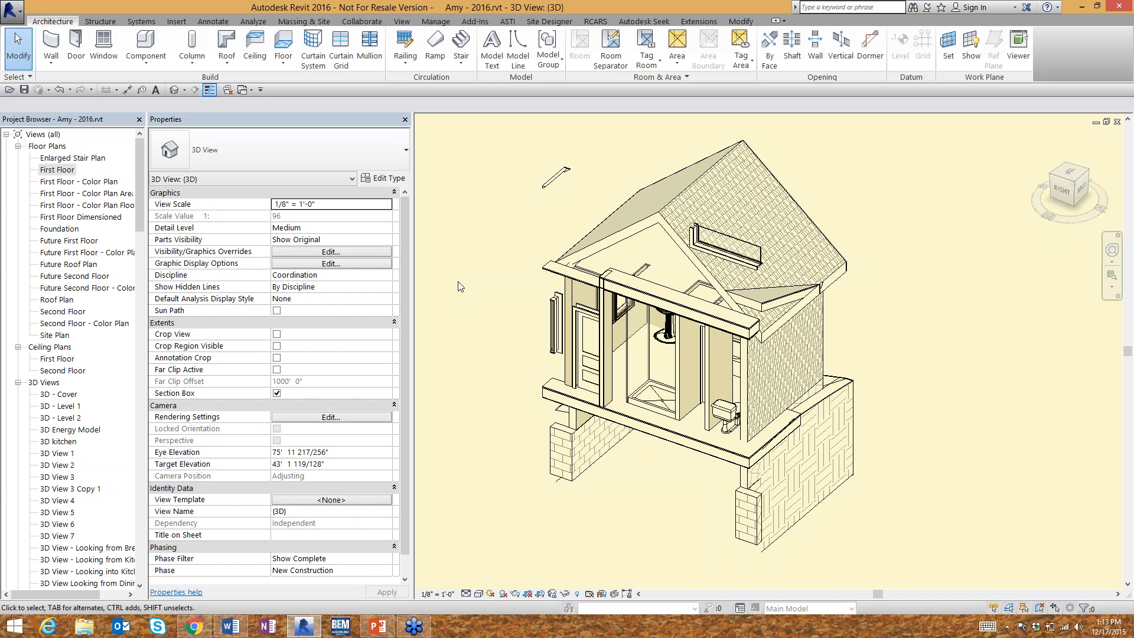
pyautogui.click(58, 359)
pyautogui.scroll(-8, 70, 469)
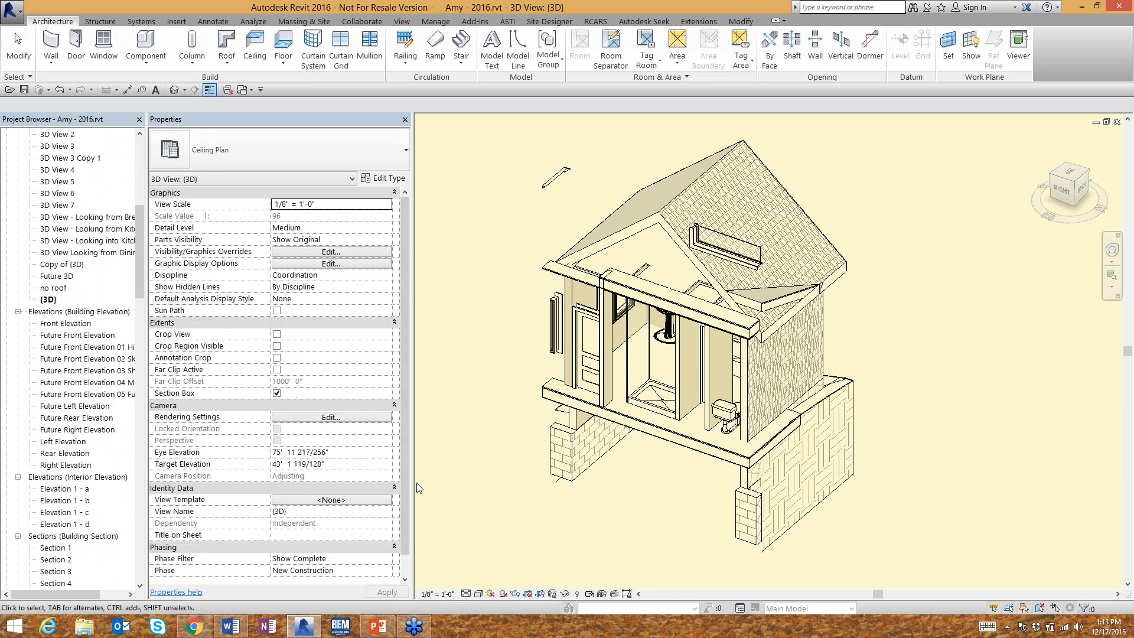
pyautogui.moveTo(407, 485); pyautogui.dragTo(408, 497)
pyautogui.click(277, 381)
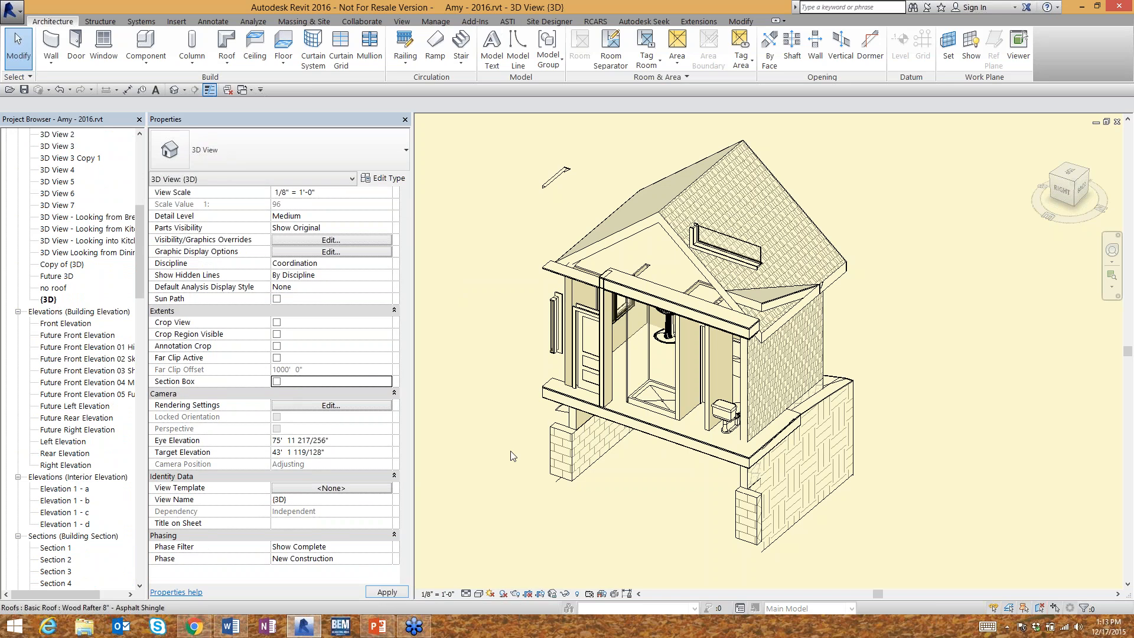
pyautogui.scroll(-3, 679, 341)
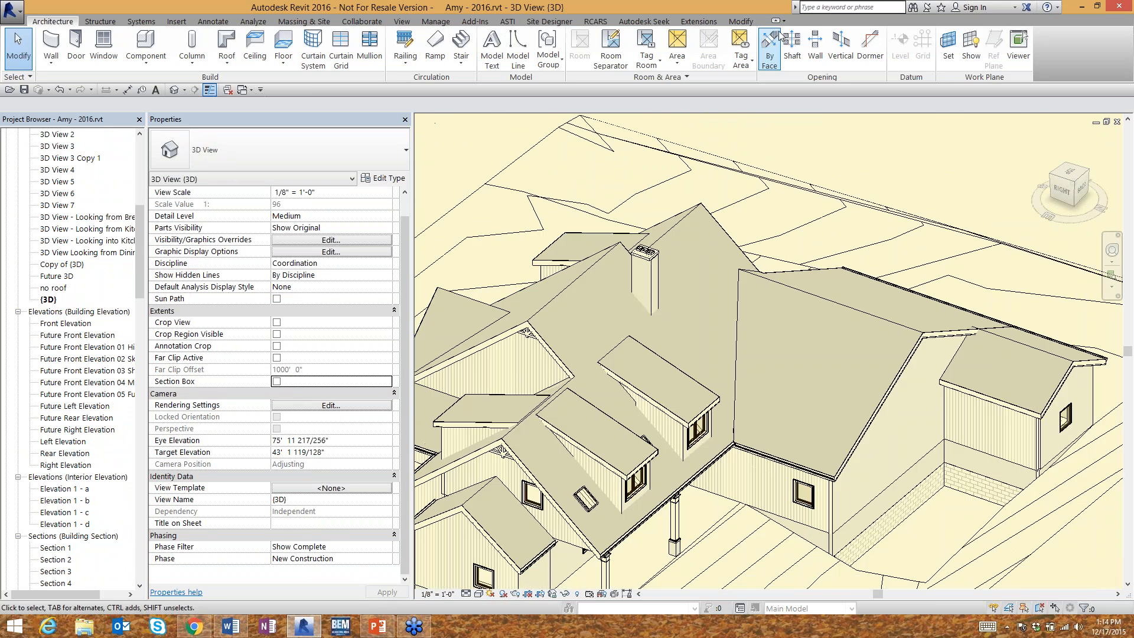
pyautogui.click(741, 21)
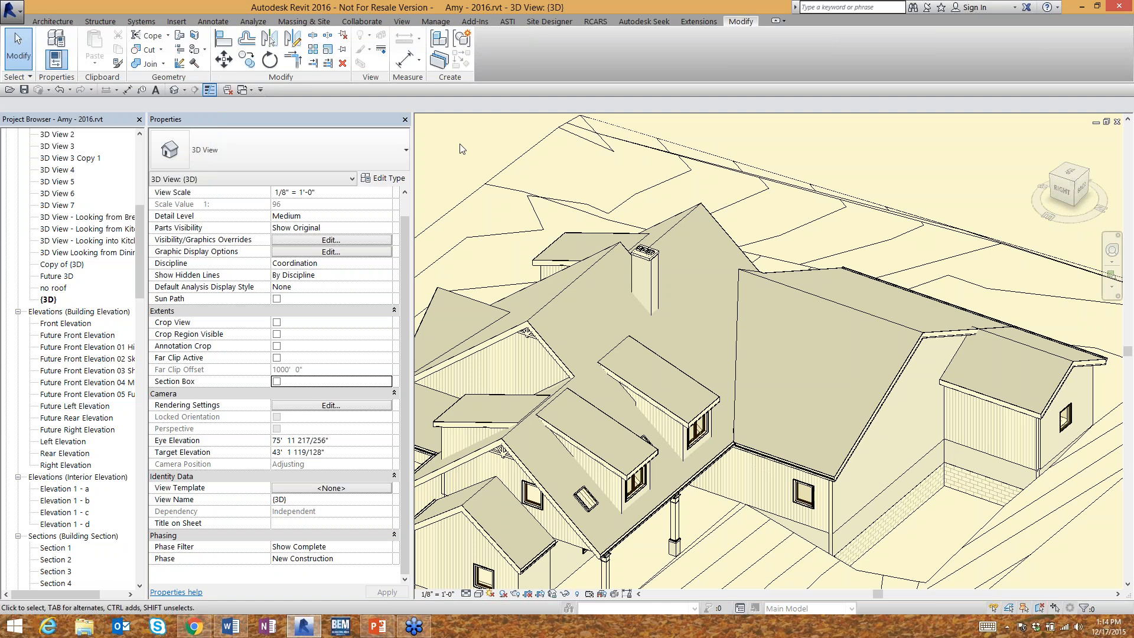
# Step: Open the First Floor plan at the empty area outside the Craft room
pyautogui.click(140, 151)
pyautogui.doubleClick(61, 170)
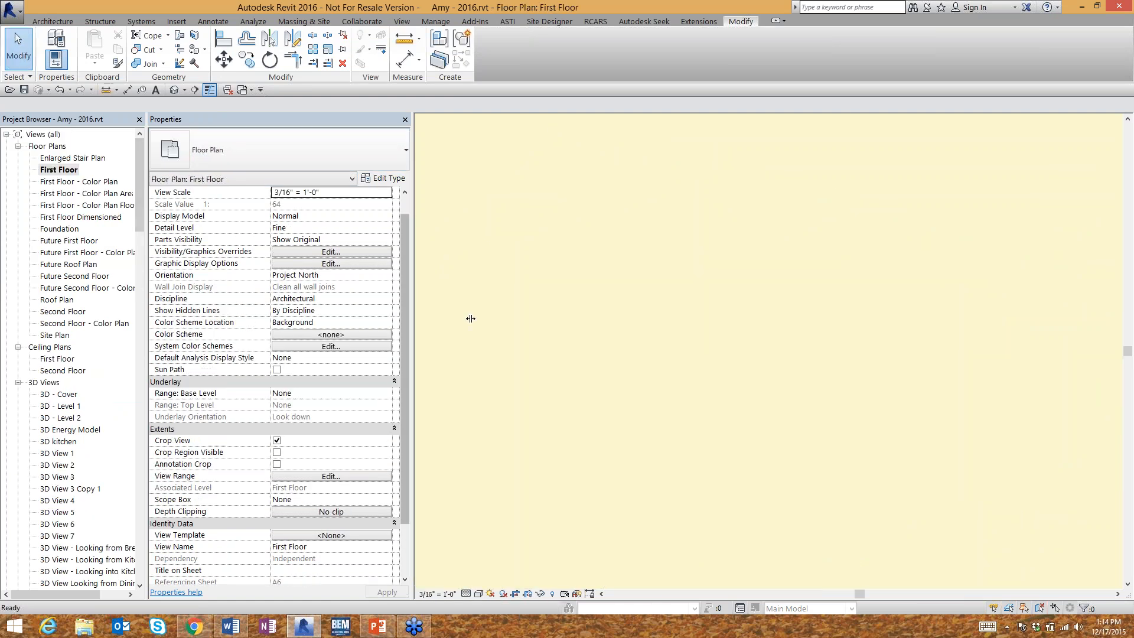
pyautogui.scroll(-5, 640, 421)
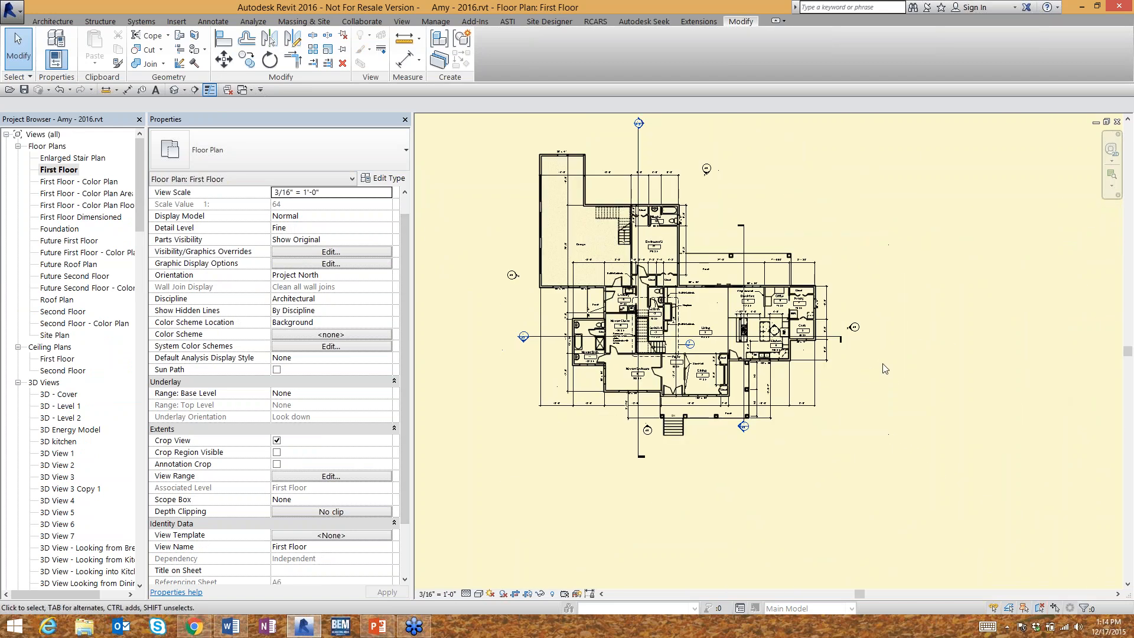
pyautogui.moveTo(872, 369); pyautogui.dragTo(688, 378, button='middle')
pyautogui.scroll(2, 775, 330)
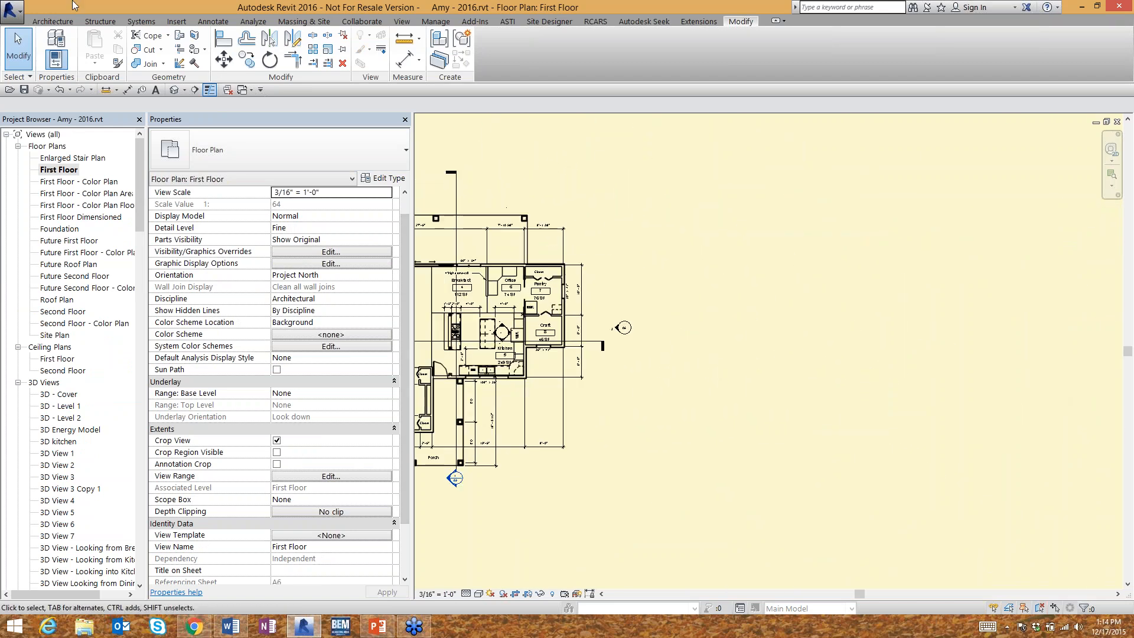
# Step: Draw two chained Interior - 4 1/2" Partition walls outside the Craft room, a horizontal one about 11' and a vertical one about 7' long
pyautogui.click(52, 21)
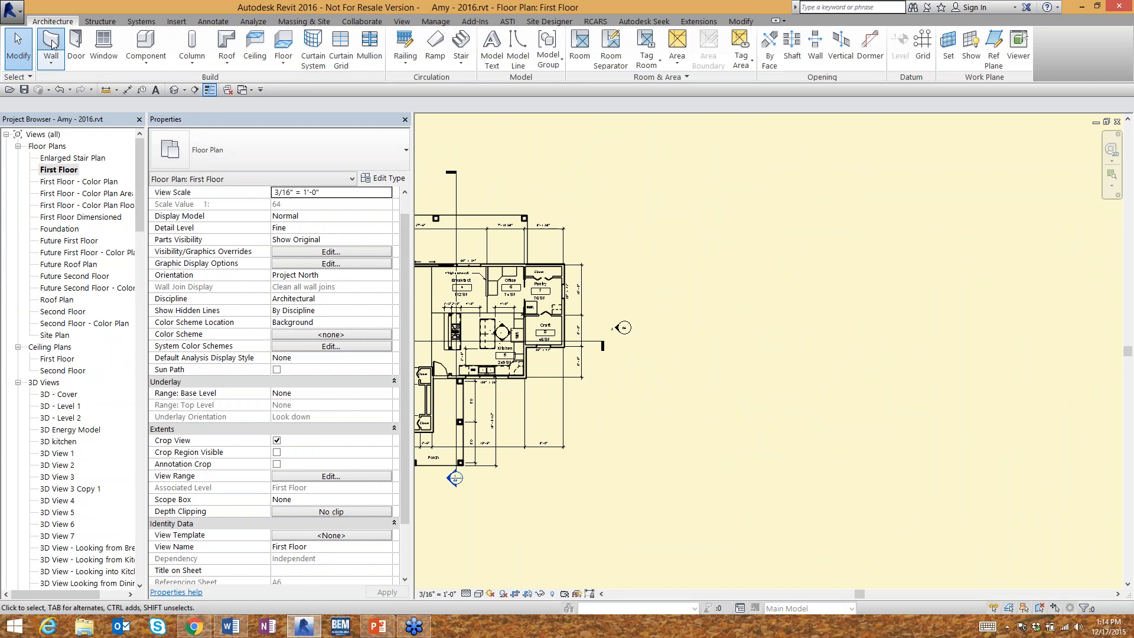
pyautogui.click(52, 43)
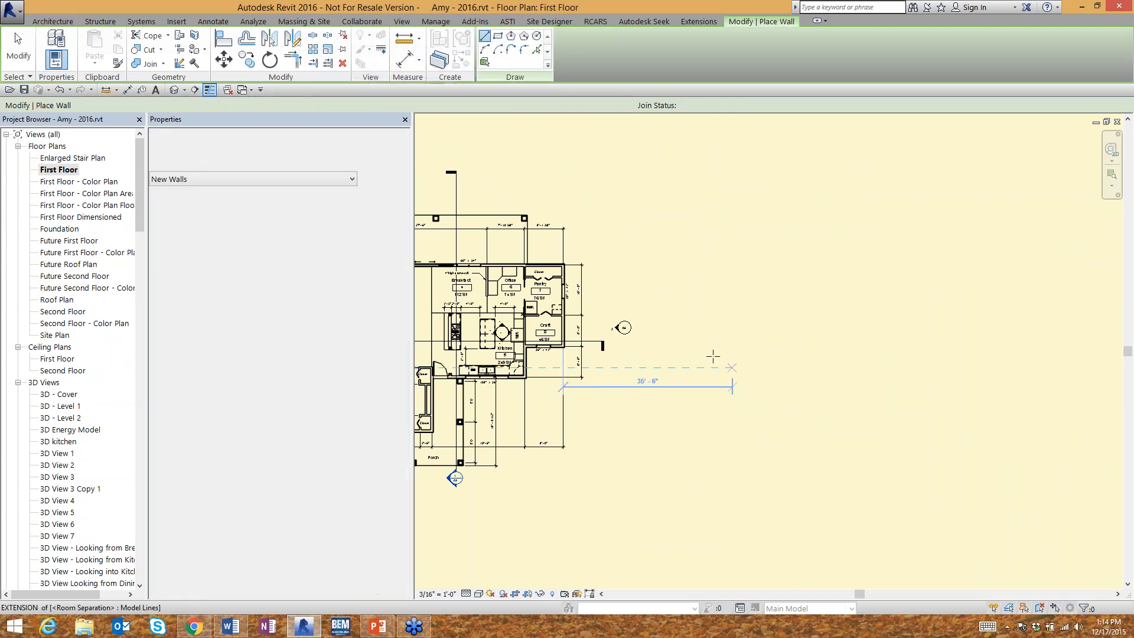
pyautogui.click(670, 357)
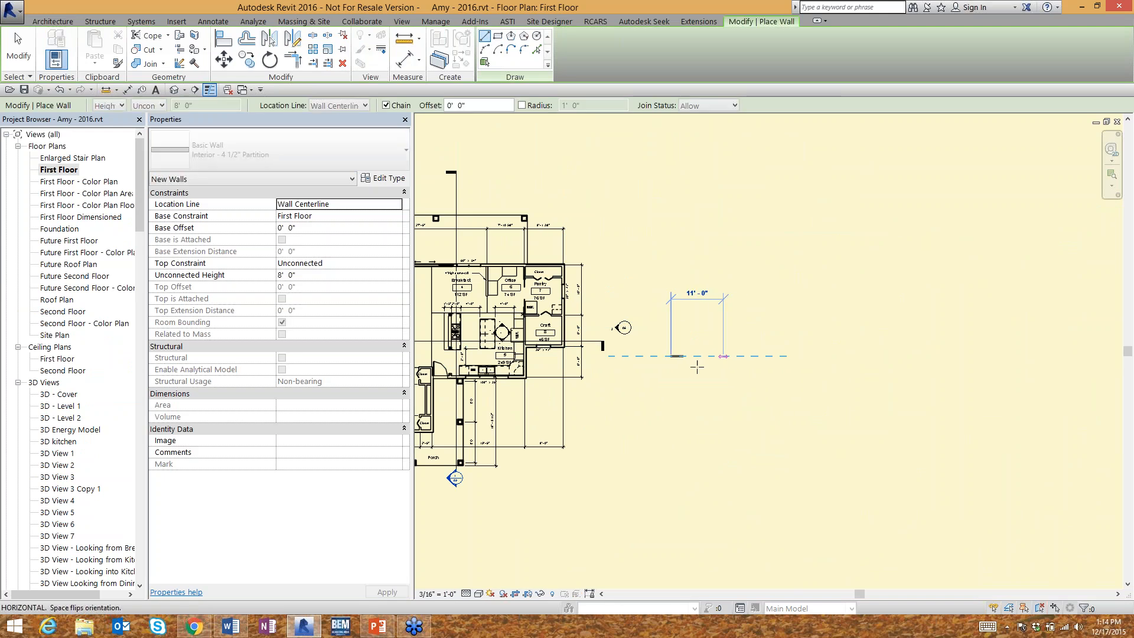
pyautogui.scroll(5, 703, 372)
pyautogui.scroll(-5, 683, 336)
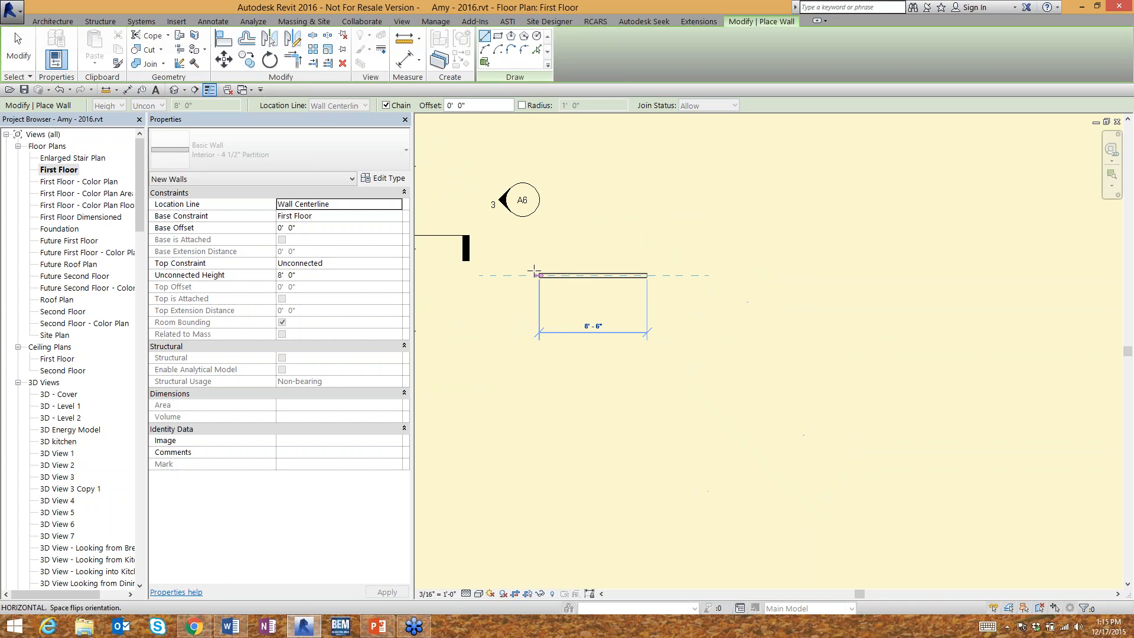
pyautogui.click(506, 275)
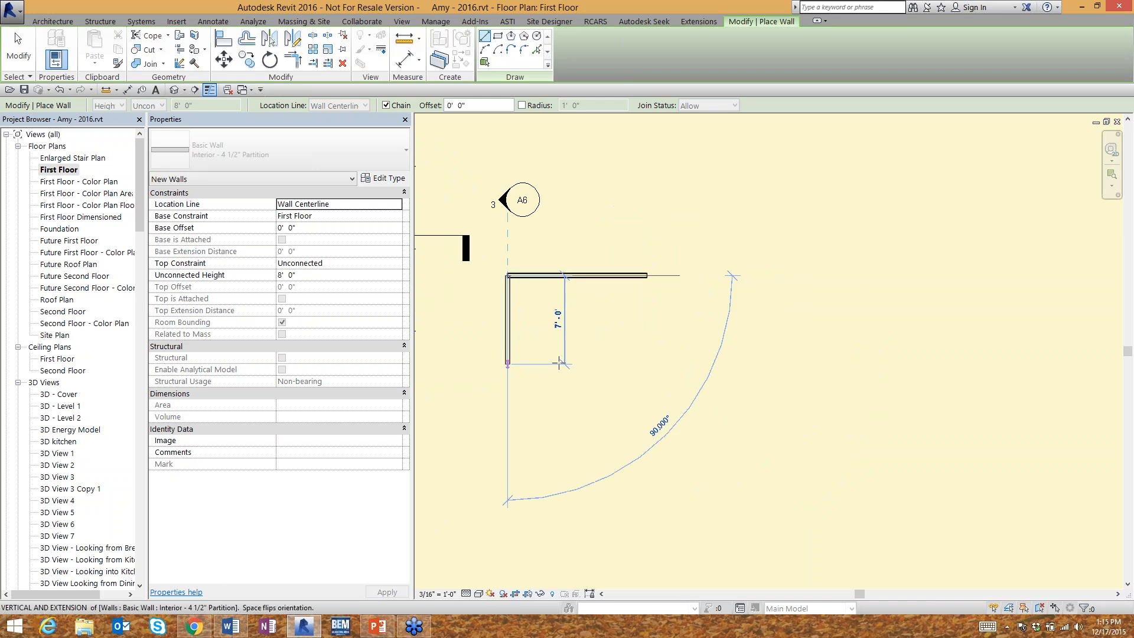
pyautogui.click(507, 363)
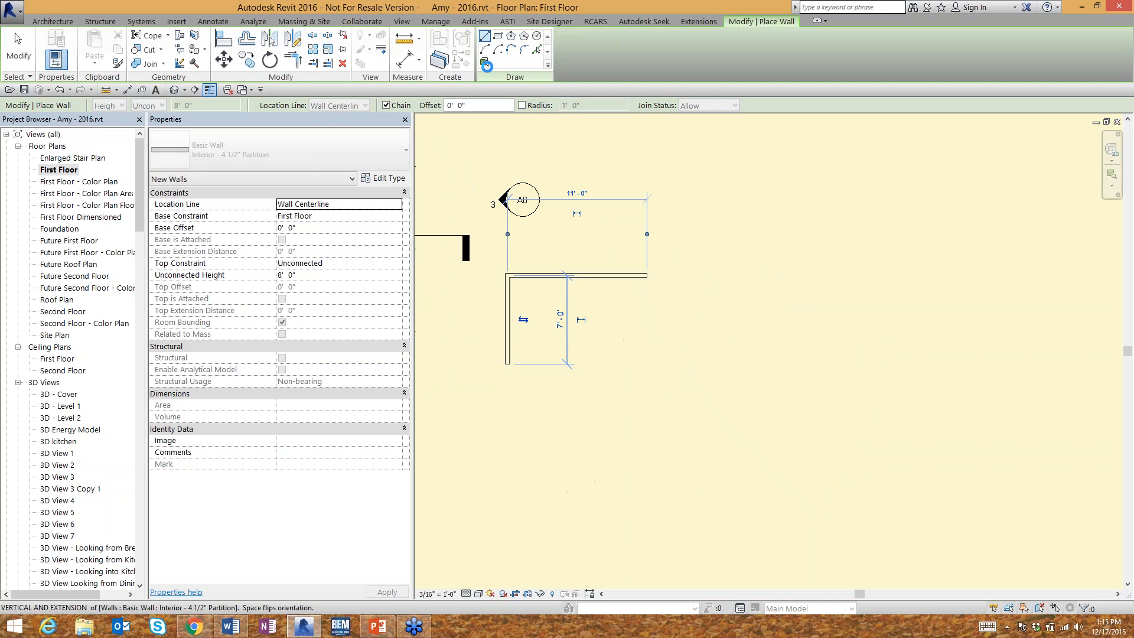
pyautogui.press('Escape')
pyautogui.press('Escape')
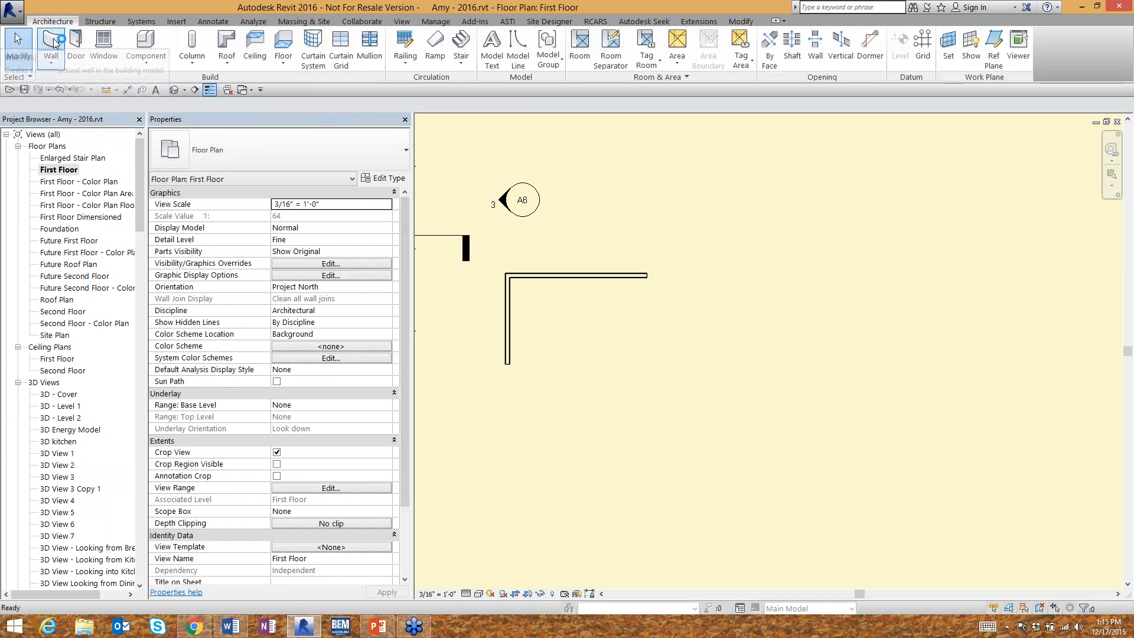
# Step: Draw a circular partition wall with a radius of about 4' below the L-shaped walls
pyautogui.click(59, 47)
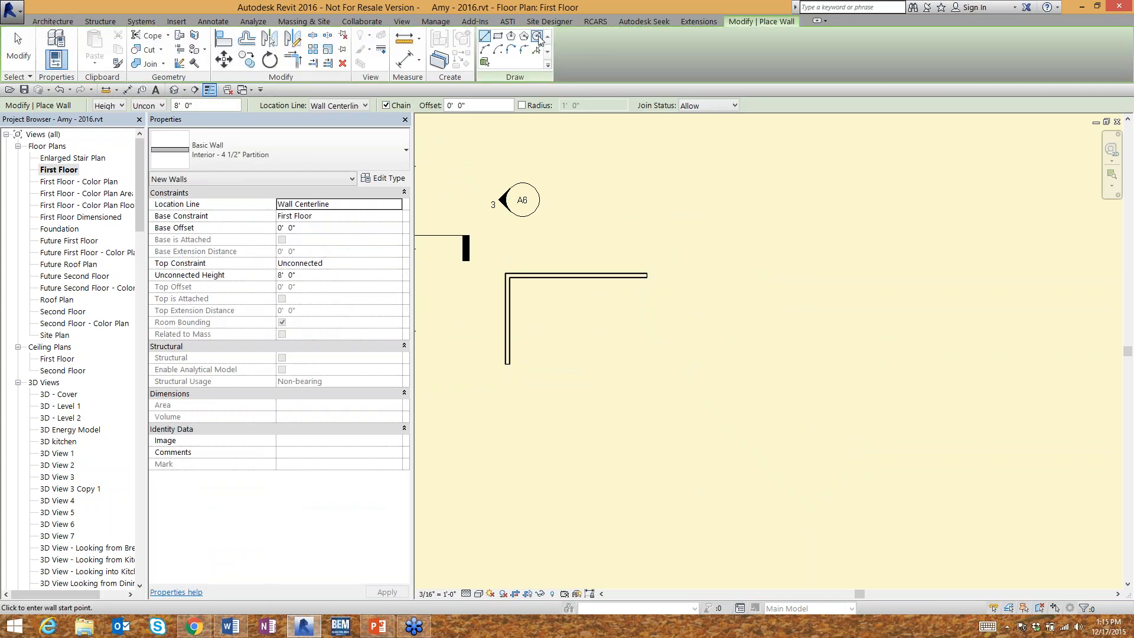
pyautogui.click(536, 36)
pyautogui.click(474, 467)
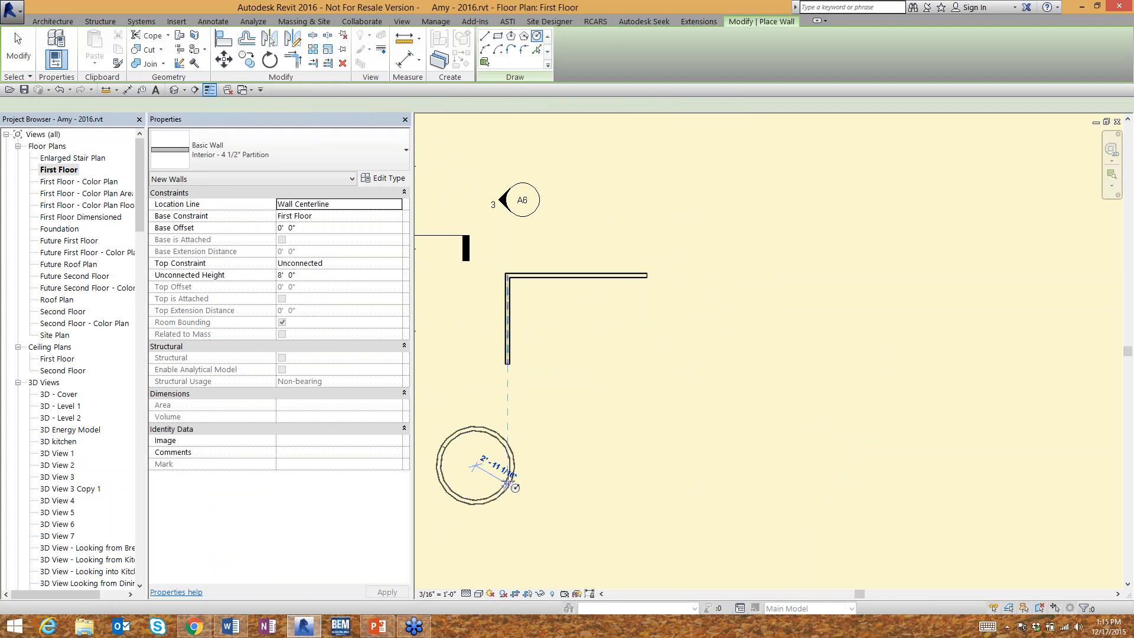
pyautogui.click(512, 430)
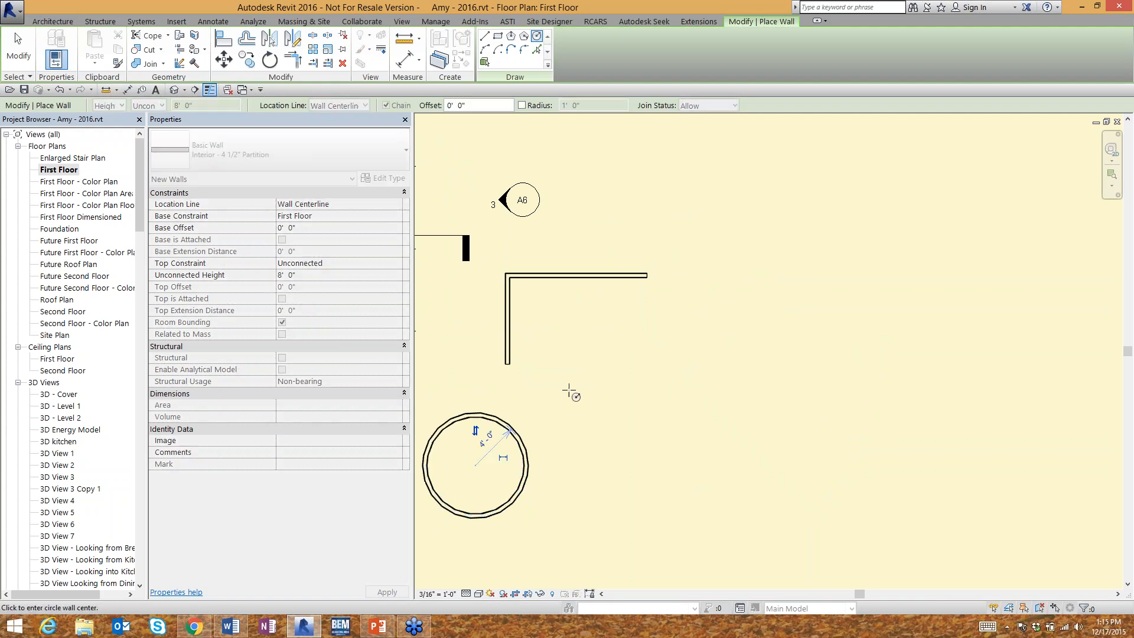
# Step: Draw an arc partition wall of about 59° from the lower end of the vertical wall towards the house
pyautogui.click(484, 51)
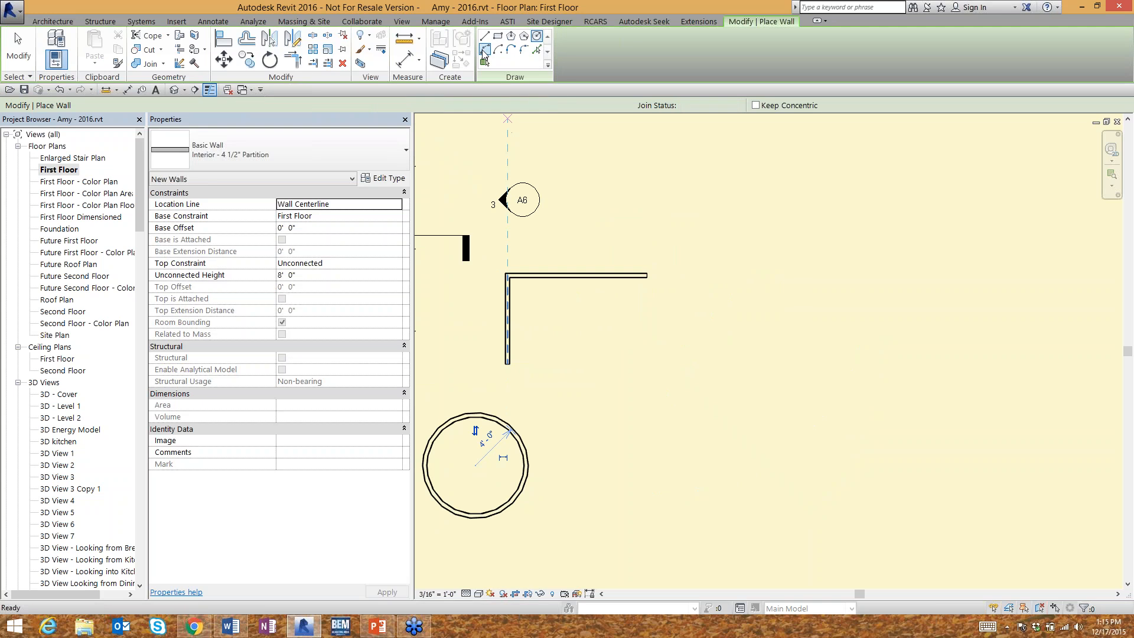
pyautogui.click(508, 363)
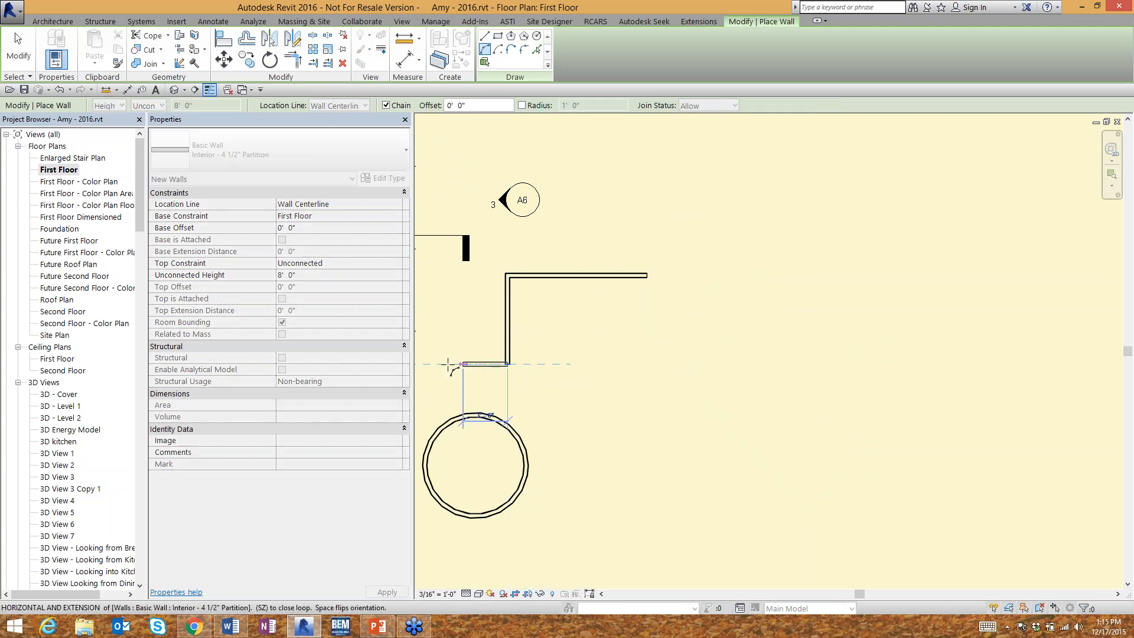
pyautogui.moveTo(420, 363); pyautogui.dragTo(623, 355, button='middle')
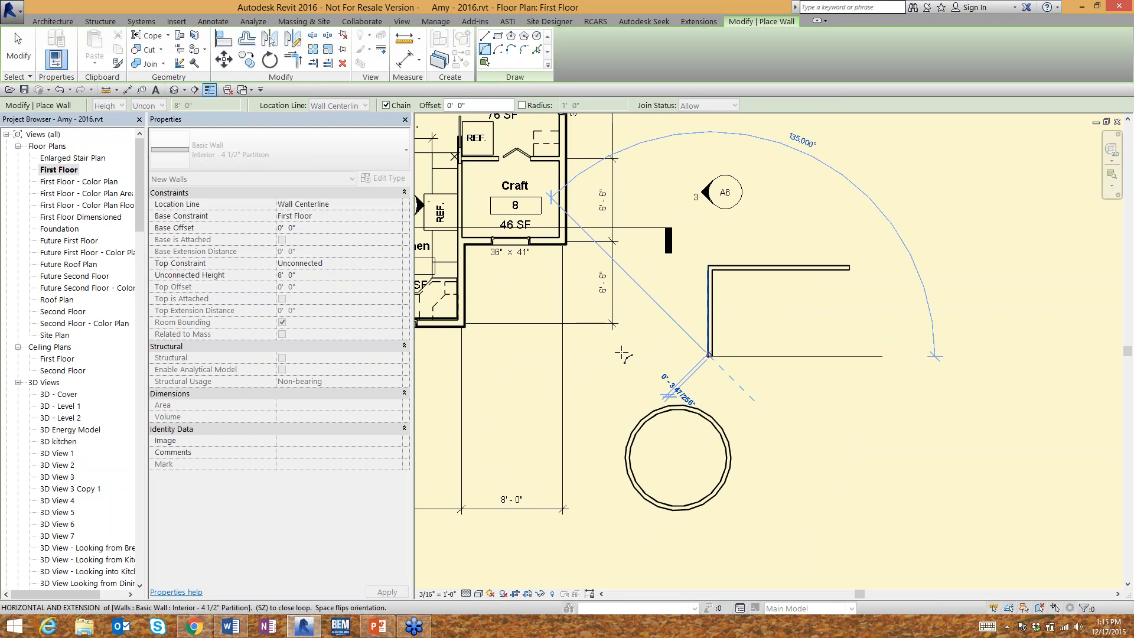
pyautogui.click(593, 355)
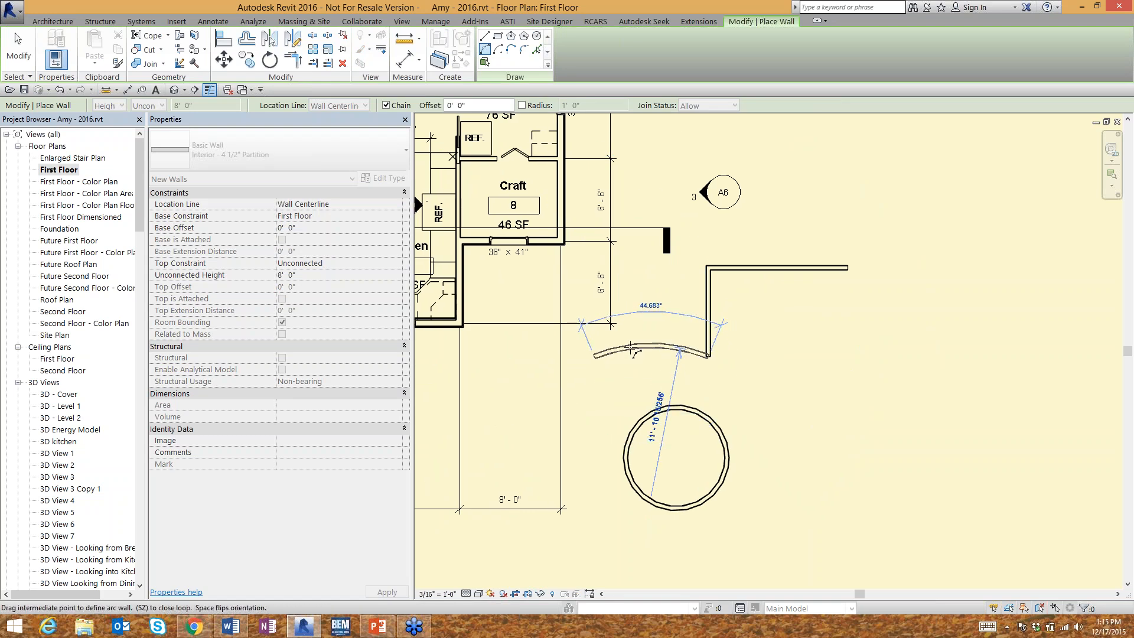
pyautogui.click(627, 346)
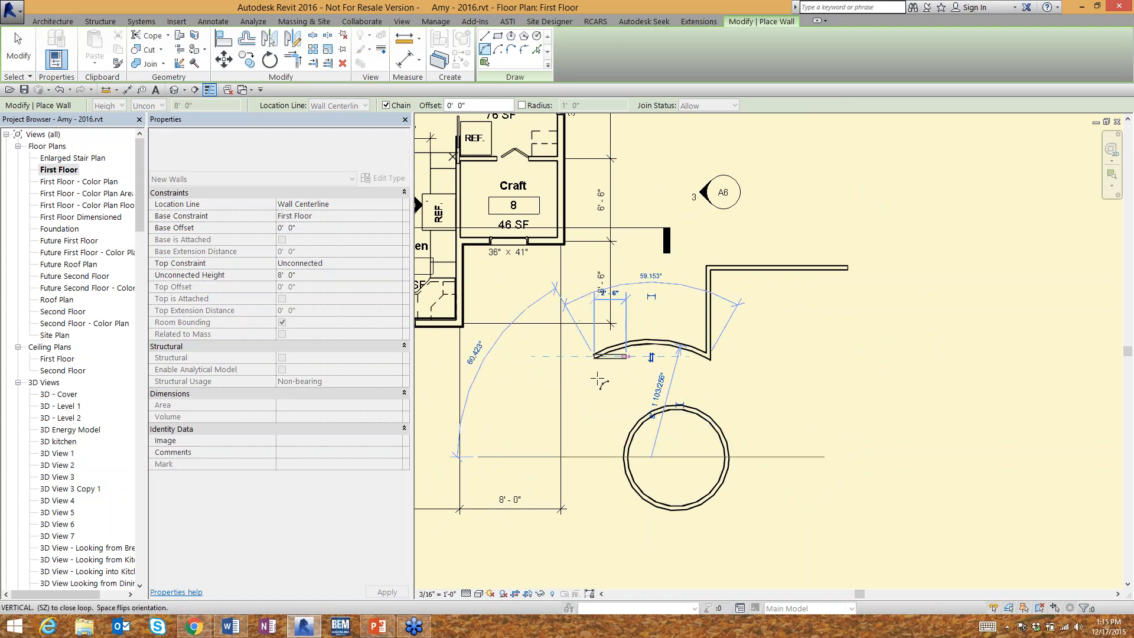
pyautogui.press('Escape')
pyautogui.press('Escape')
pyautogui.scroll(2, 706, 361)
pyautogui.scroll(1, 710, 367)
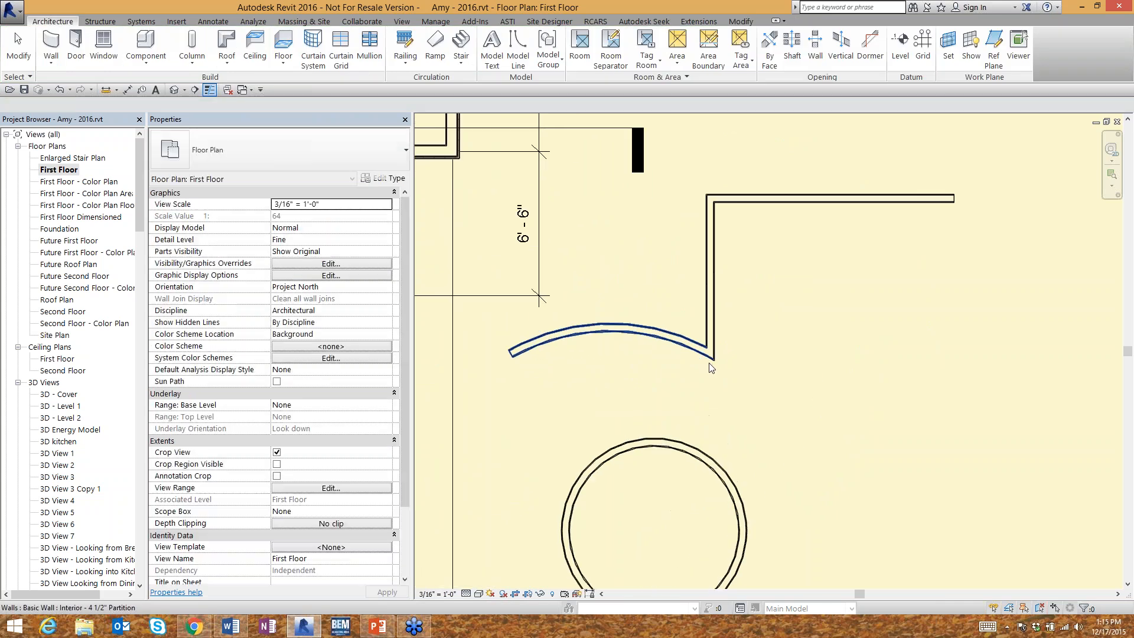
# Step: Open the {3D} view and examine the new circular, arc and straight walls beside the house from the front
pyautogui.click(53, 548)
pyautogui.scroll(-3, 53, 547)
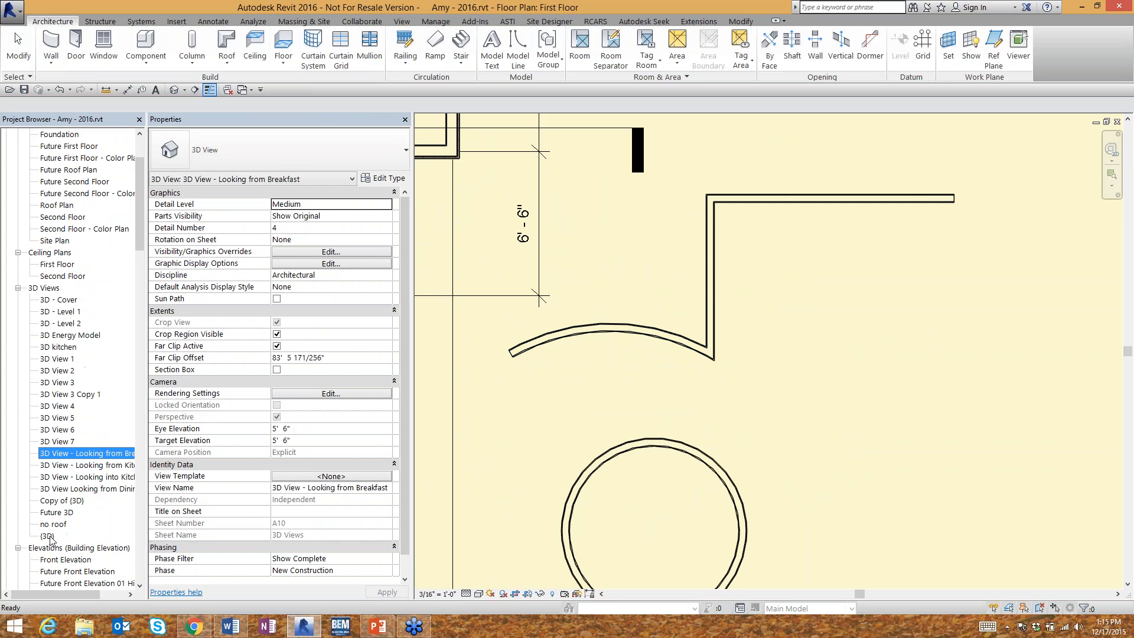
pyautogui.doubleClick(50, 539)
pyautogui.scroll(-3, 607, 358)
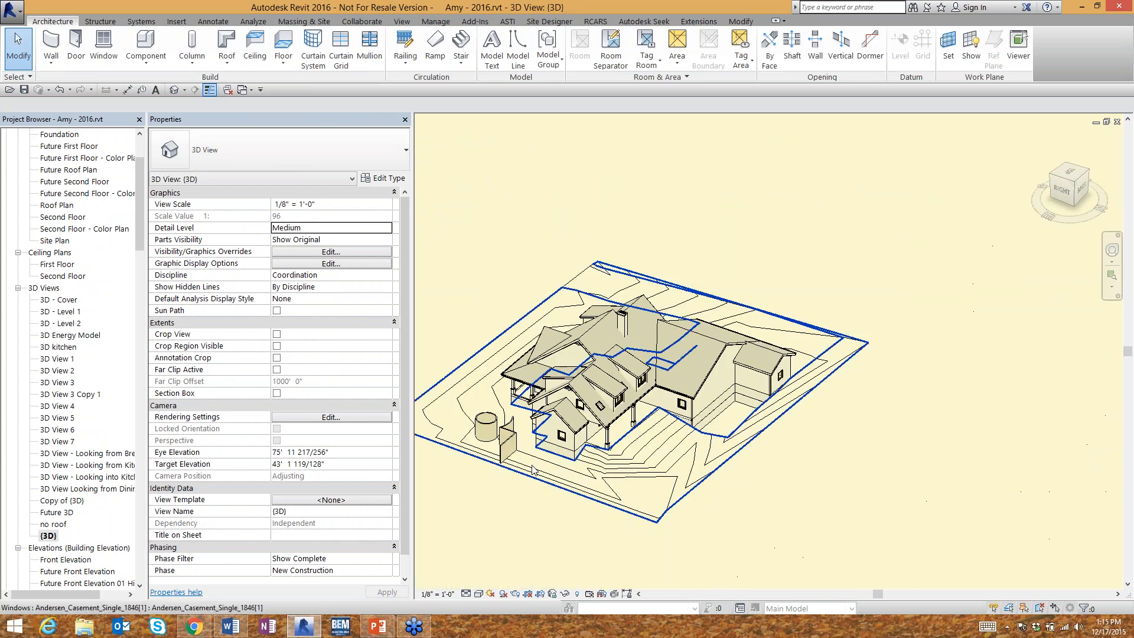
pyautogui.scroll(4, 466, 462)
pyautogui.click(539, 378)
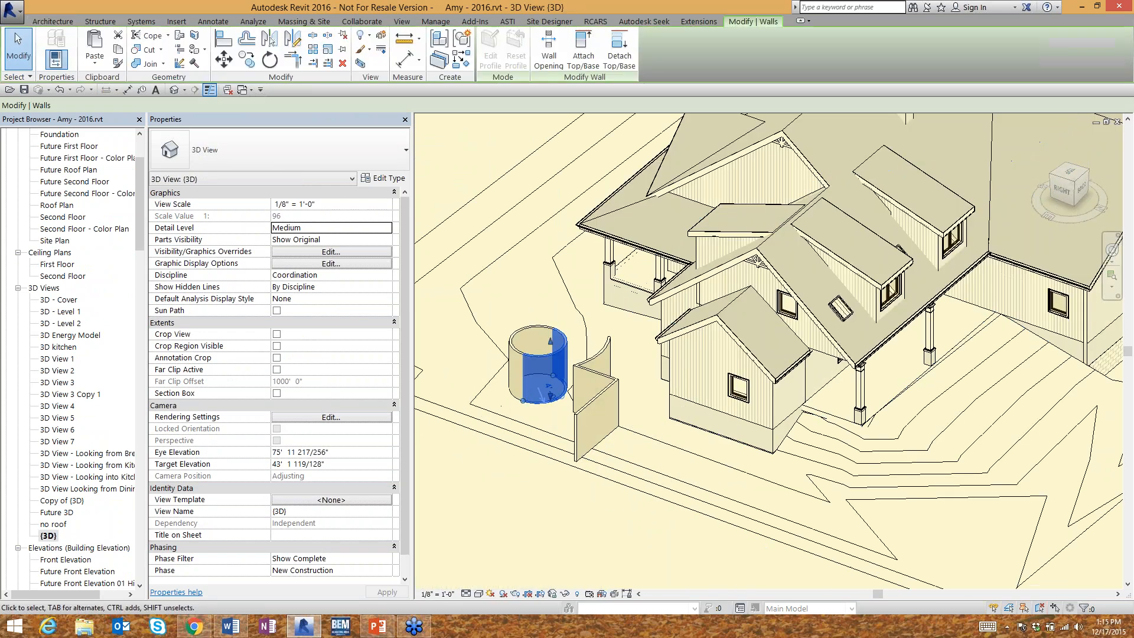
pyautogui.keyDown('shift'); pyautogui.moveTo(517, 463); pyautogui.dragTo(762, 491, button='middle'); pyautogui.keyUp('shift')
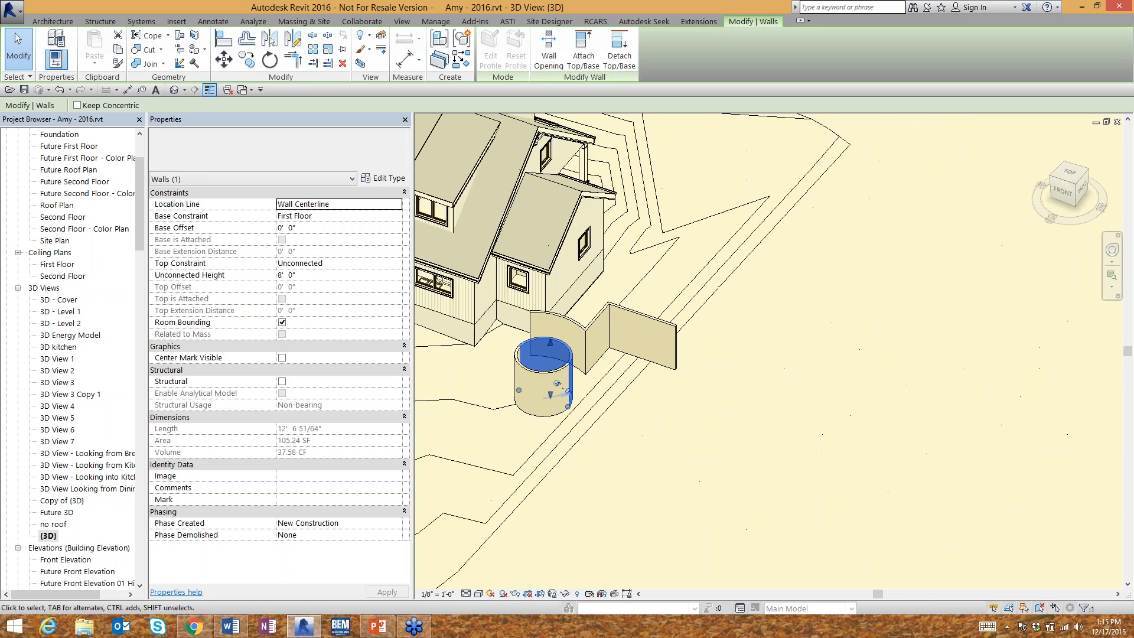
pyautogui.scroll(3, 539, 333)
pyautogui.press('Escape')
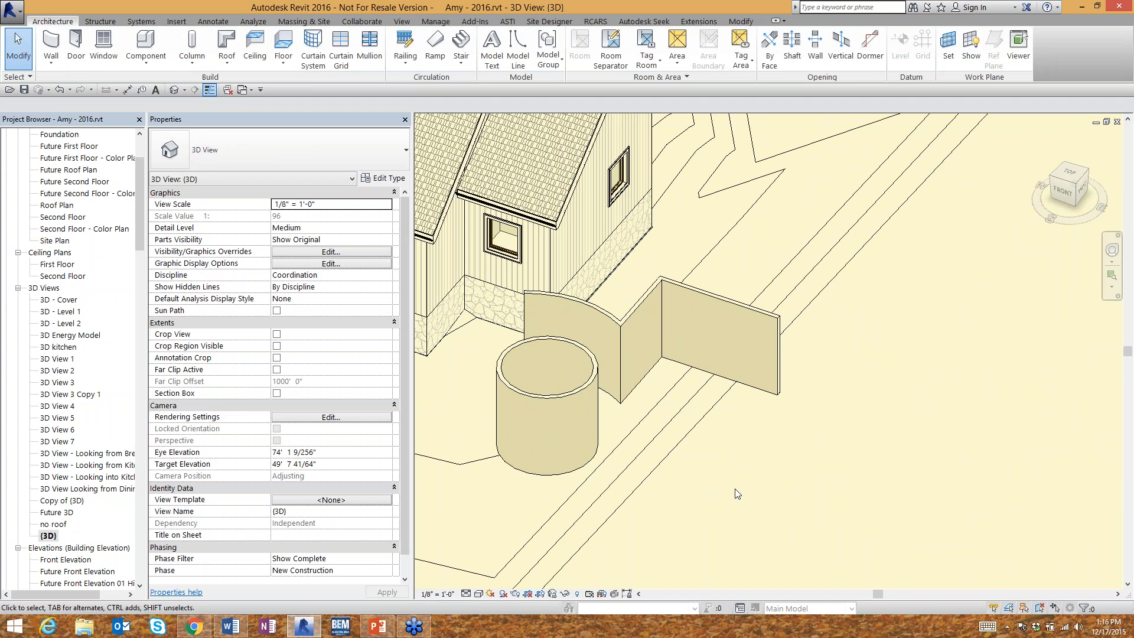
# Step: Examine the front of the house in 3D, from the porch gable and its window down to the stone base of the siding walls
pyautogui.scroll(-3, 804, 464)
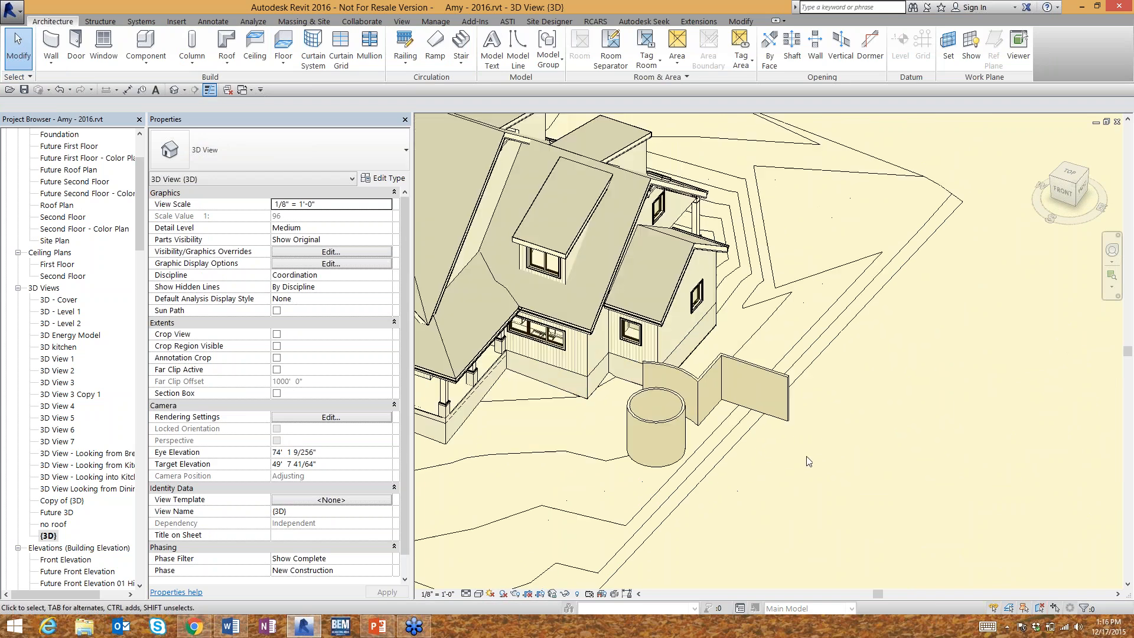
pyautogui.scroll(-3, 815, 465)
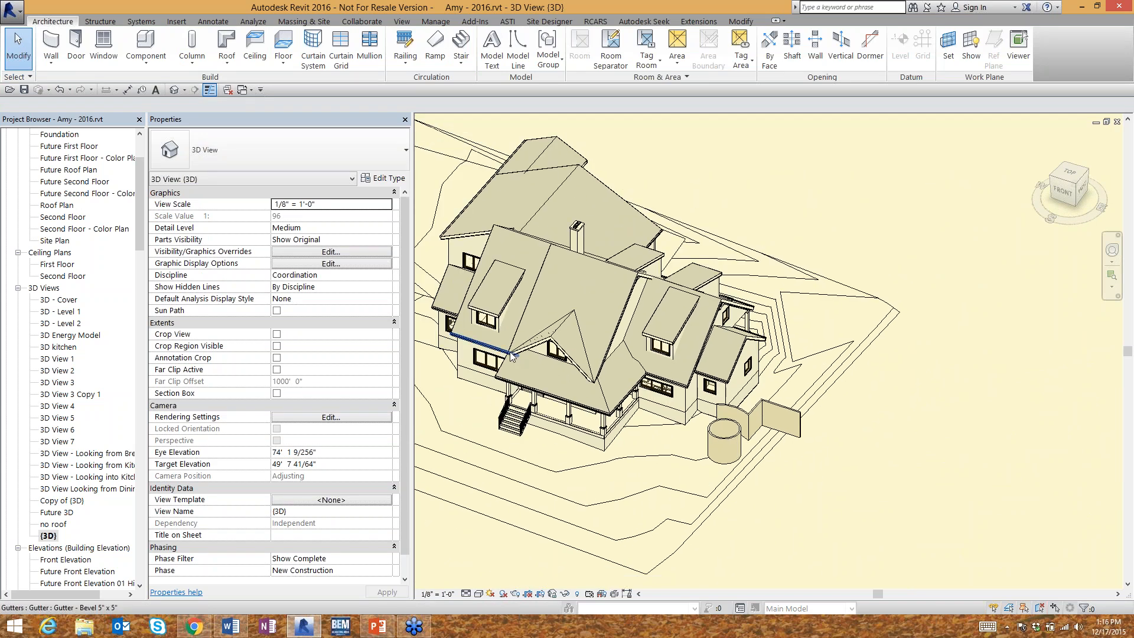
pyautogui.scroll(3, 511, 355)
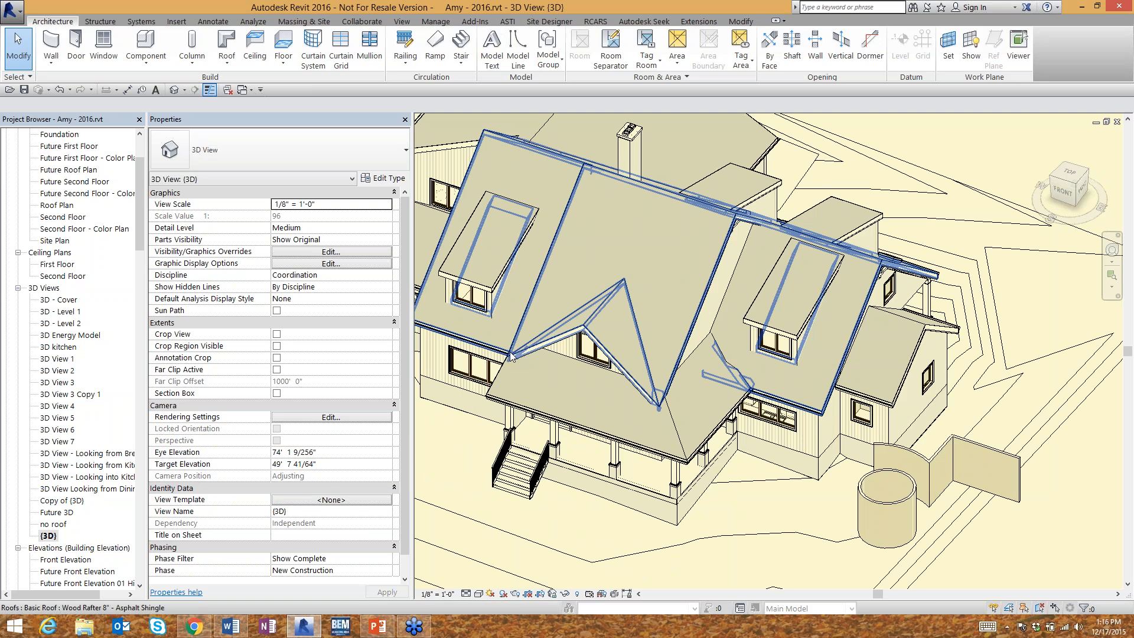
pyautogui.scroll(2, 510, 355)
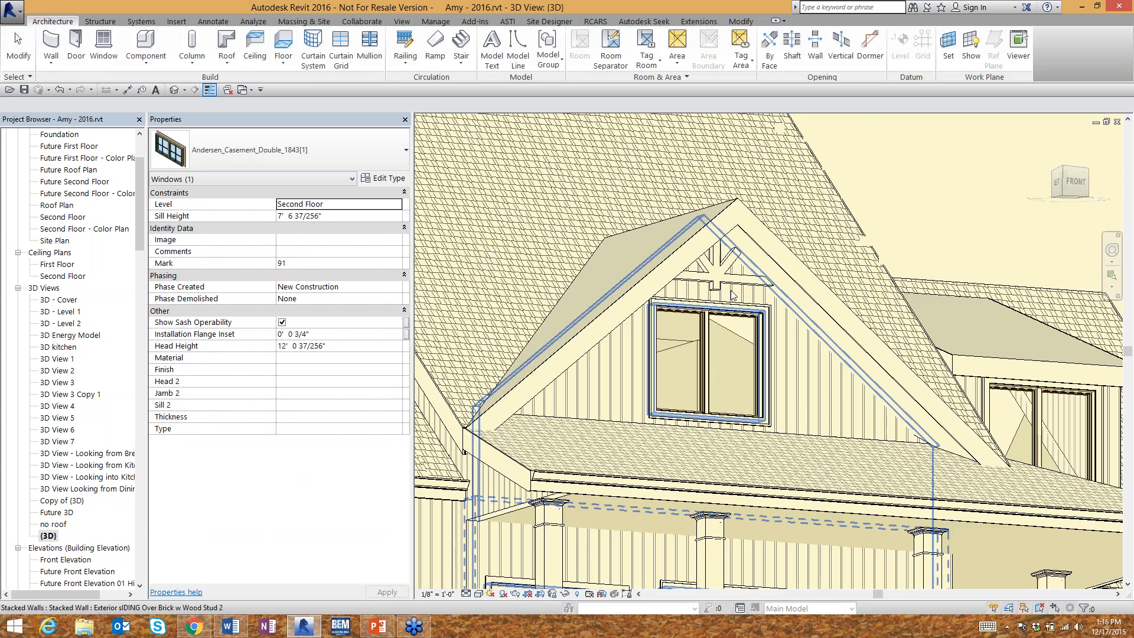
pyautogui.press('Escape')
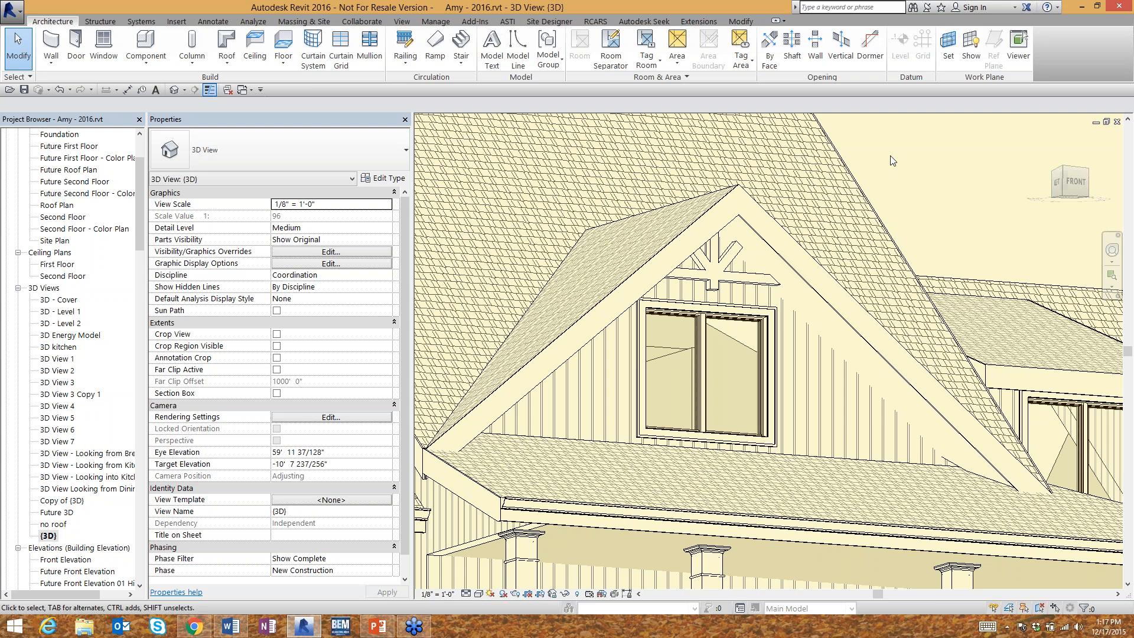
pyautogui.scroll(-5, 718, 251)
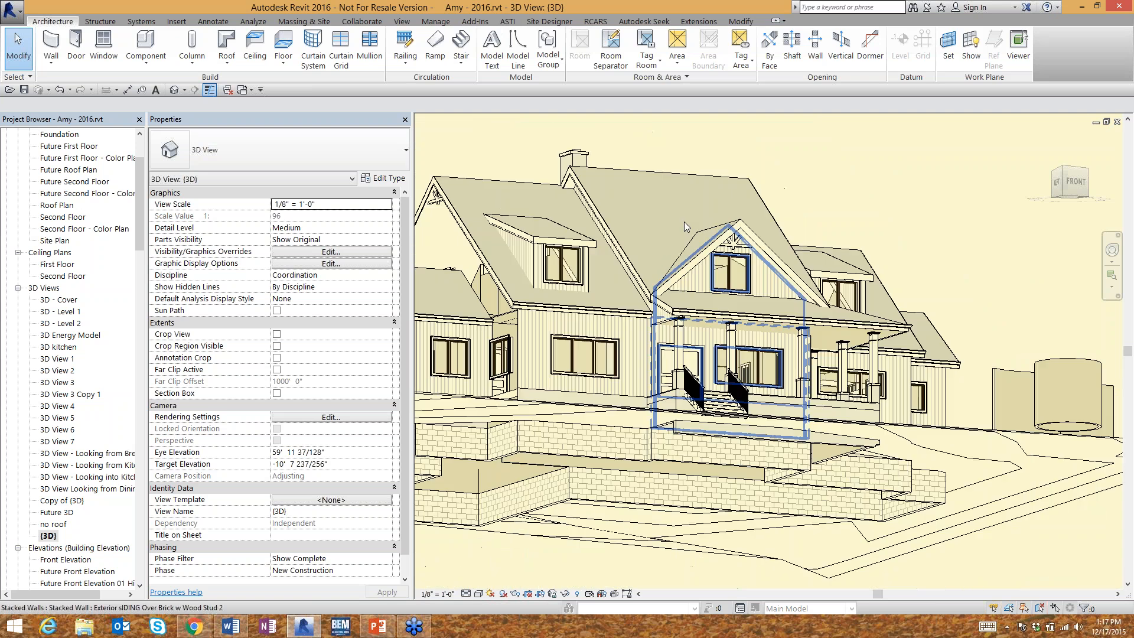
pyautogui.keyDown('shift'); pyautogui.moveTo(725, 322); pyautogui.dragTo(776, 354, button='middle'); pyautogui.keyUp('shift')
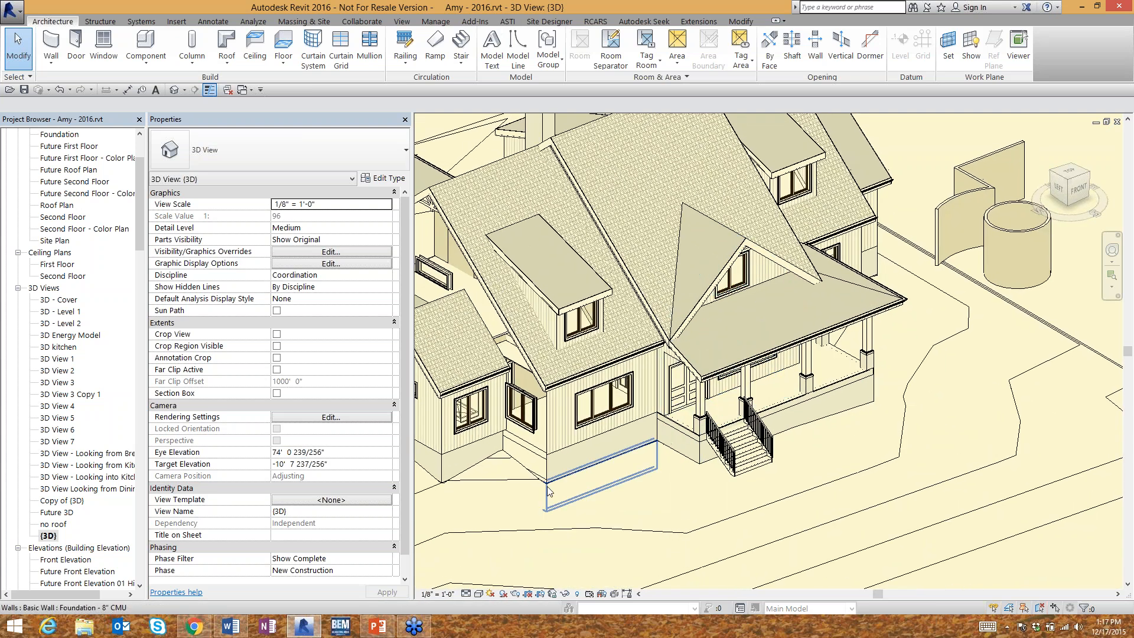
pyautogui.scroll(5, 549, 482)
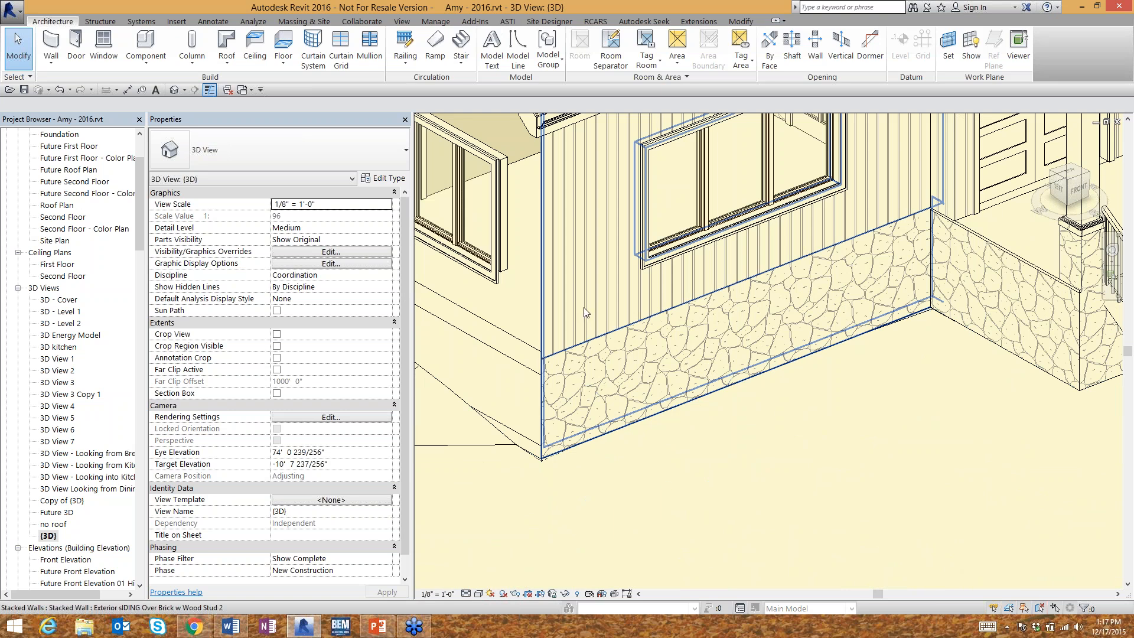
pyautogui.scroll(-4, 507, 393)
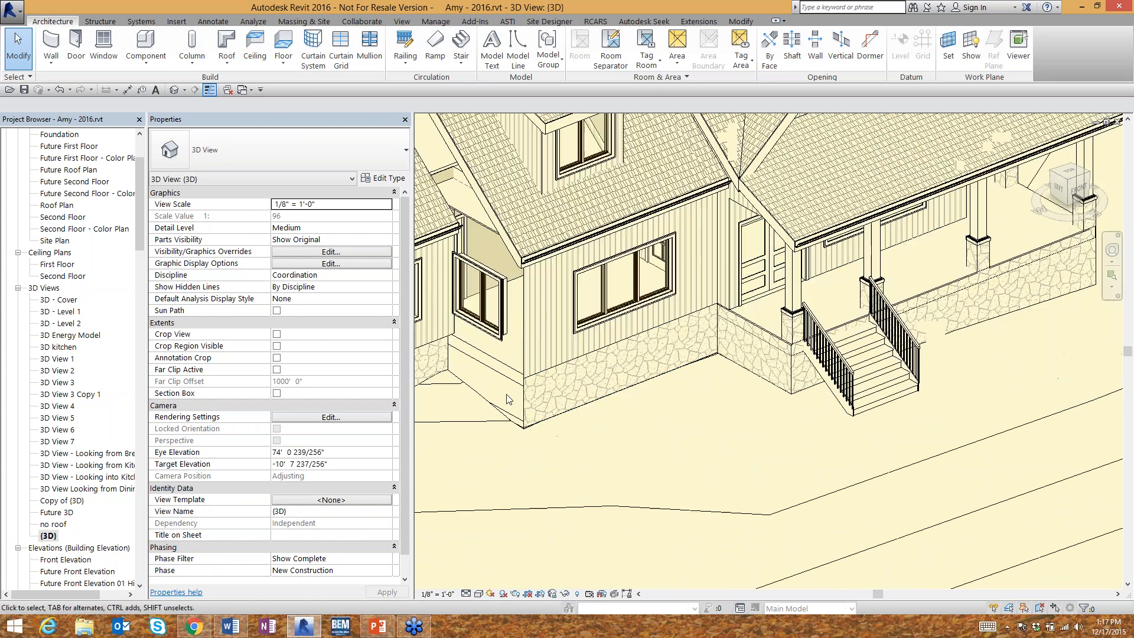
# Step: Inspect the assembly structure of the front stacked wall with siding over stone, and leave it without making changes
pyautogui.click(661, 360)
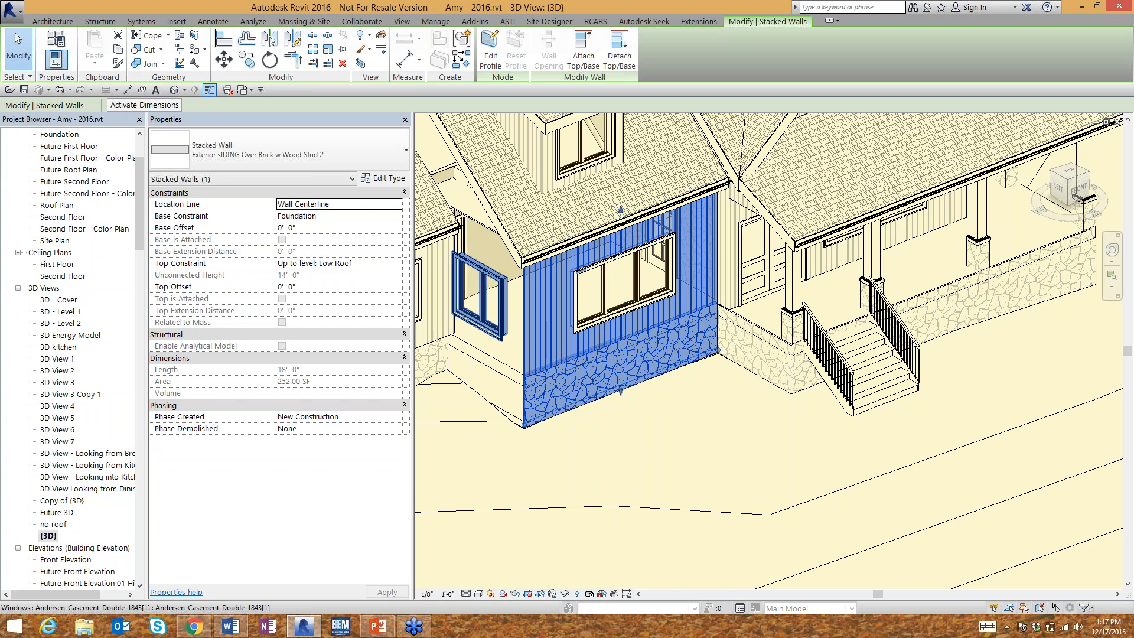
pyautogui.click(390, 178)
pyautogui.click(498, 228)
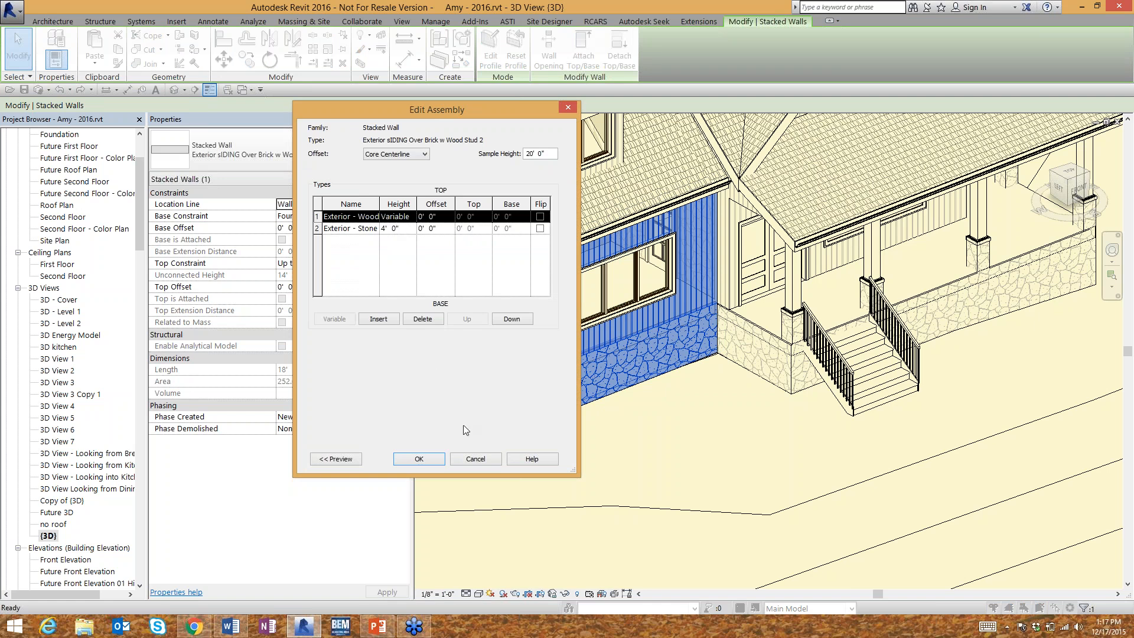
pyautogui.click(480, 463)
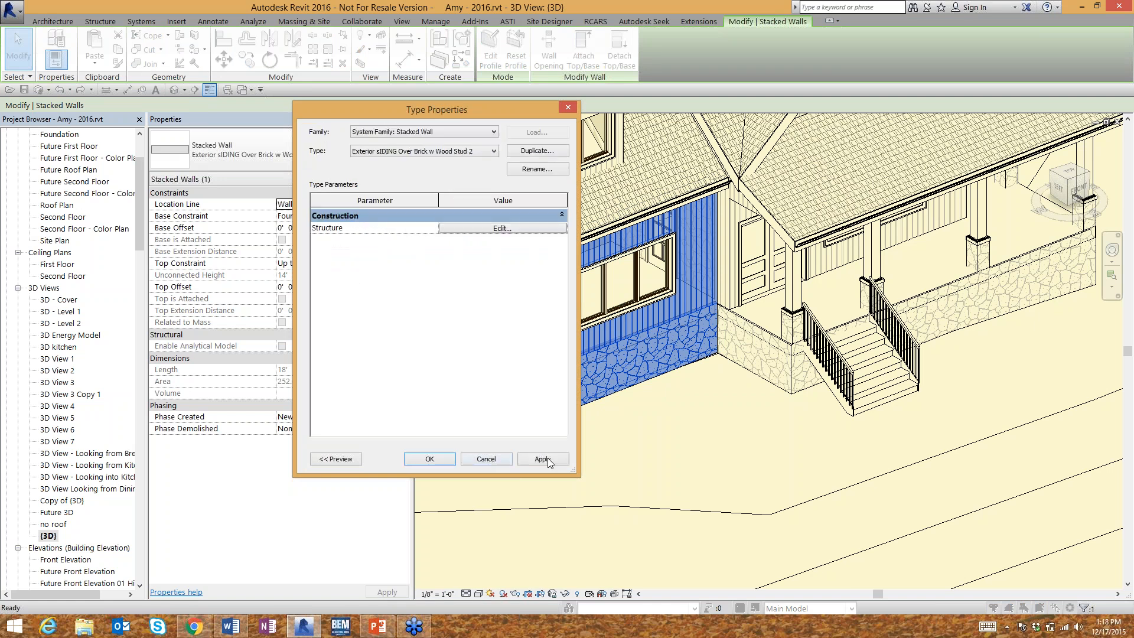
pyautogui.click(491, 459)
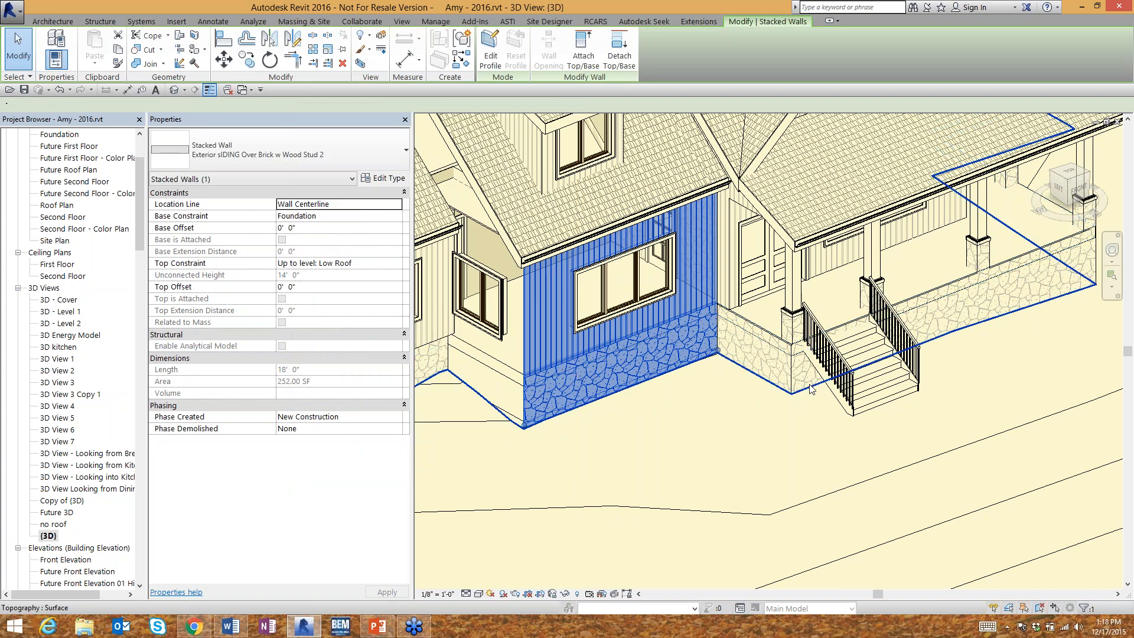
pyautogui.scroll(-3, 773, 328)
pyautogui.scroll(-2, 774, 349)
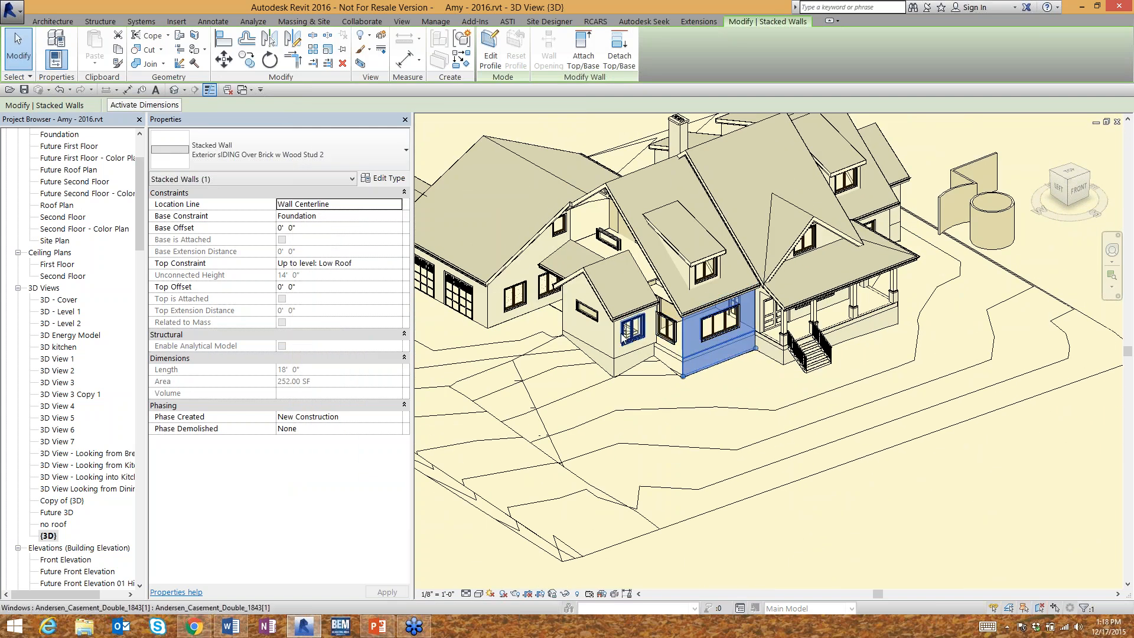
pyautogui.press('Escape')
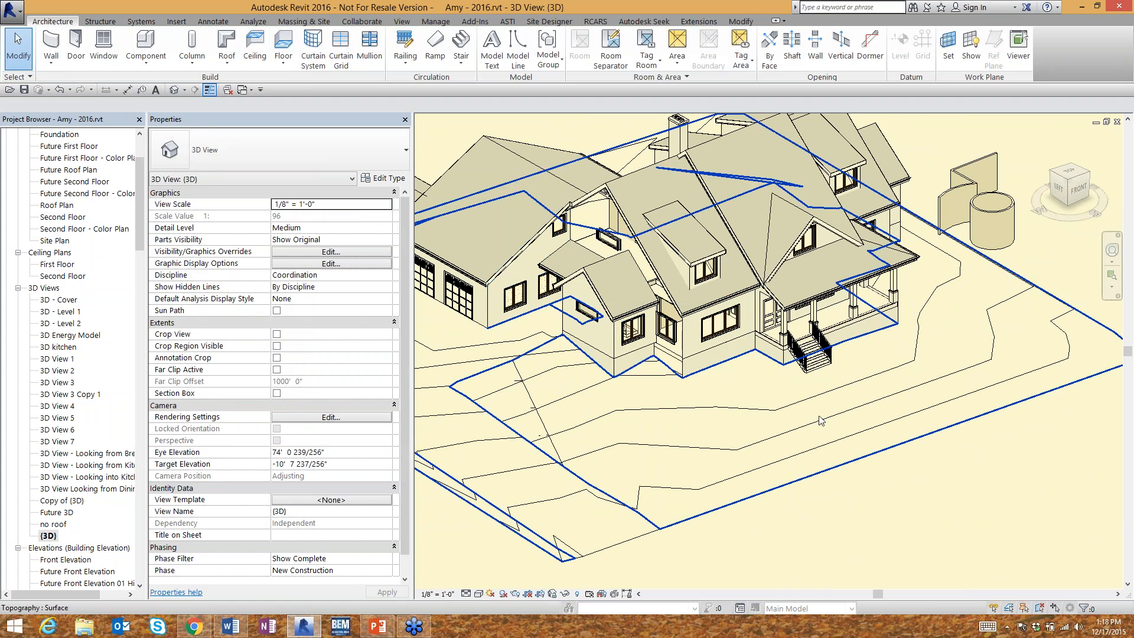
pyautogui.scroll(-3, 579, 370)
pyautogui.keyDown('shift'); pyautogui.moveTo(741, 402); pyautogui.dragTo(835, 358, button='middle'); pyautogui.keyUp('shift')
pyautogui.scroll(5, 834, 358)
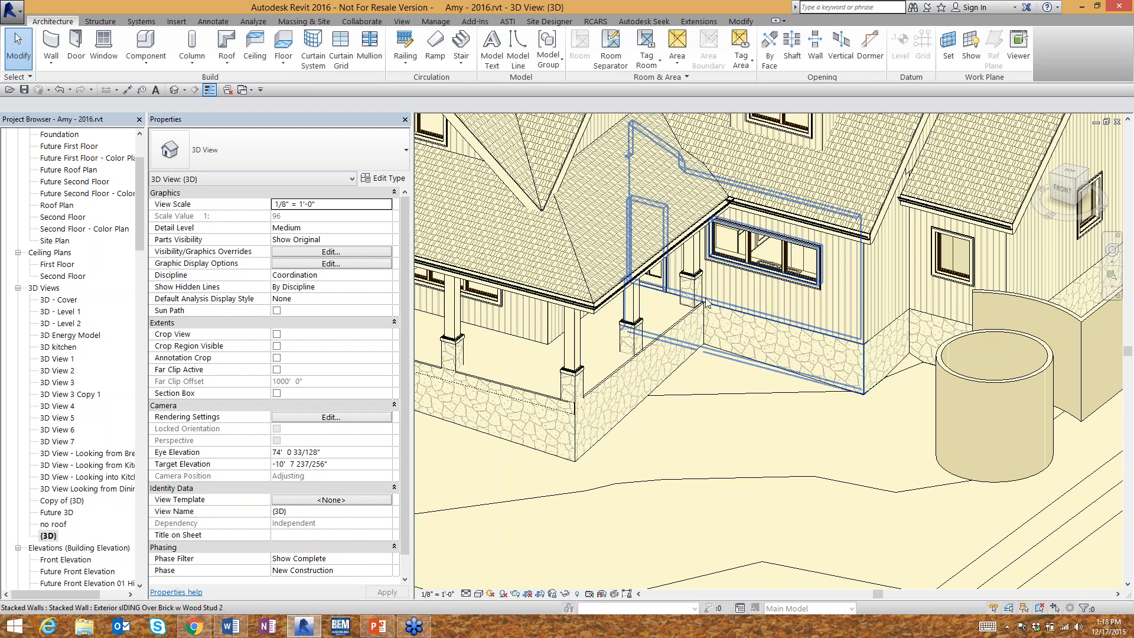
# Step: Check the project file sizes in the BIM for Residential folder through Save As, and cancel the save
pyautogui.click(5, 15)
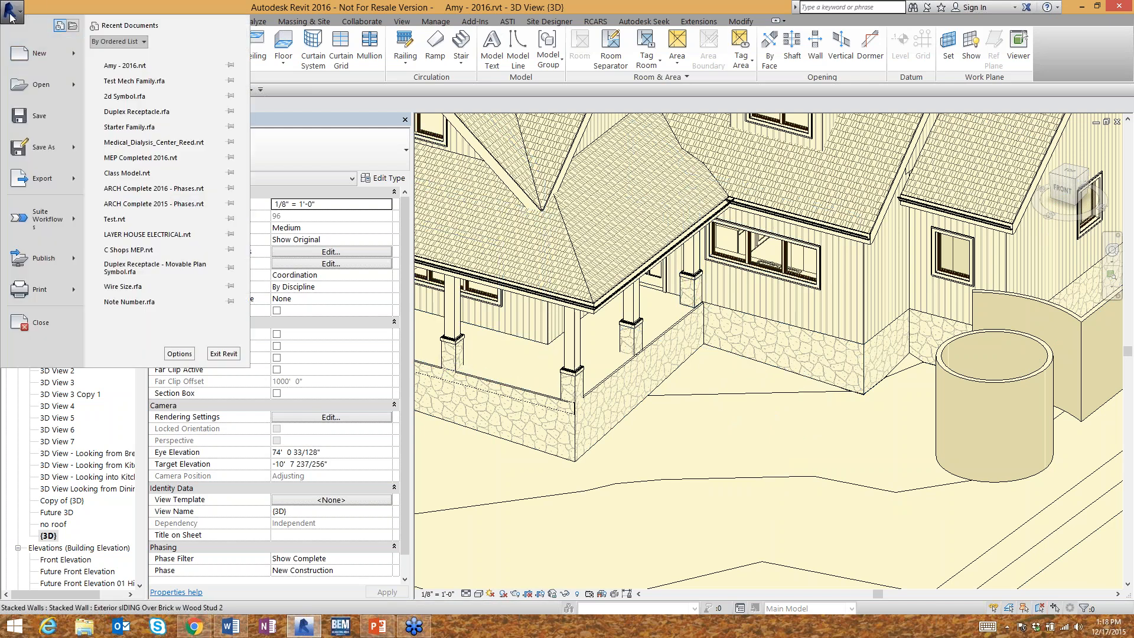
pyautogui.moveTo(38, 59)
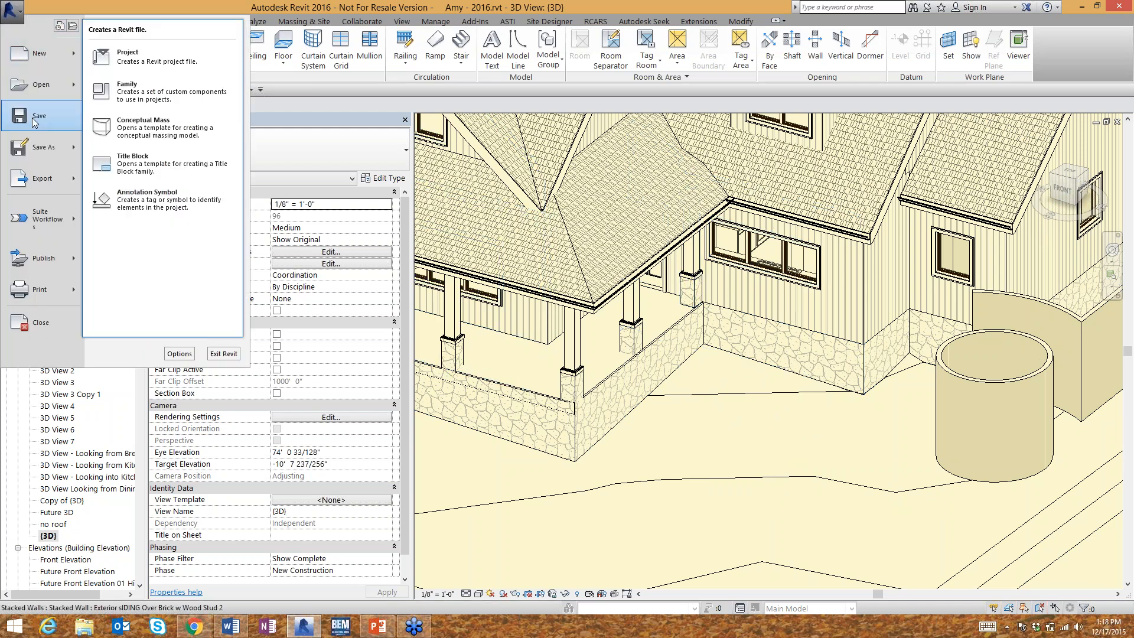
pyautogui.moveTo(42, 147)
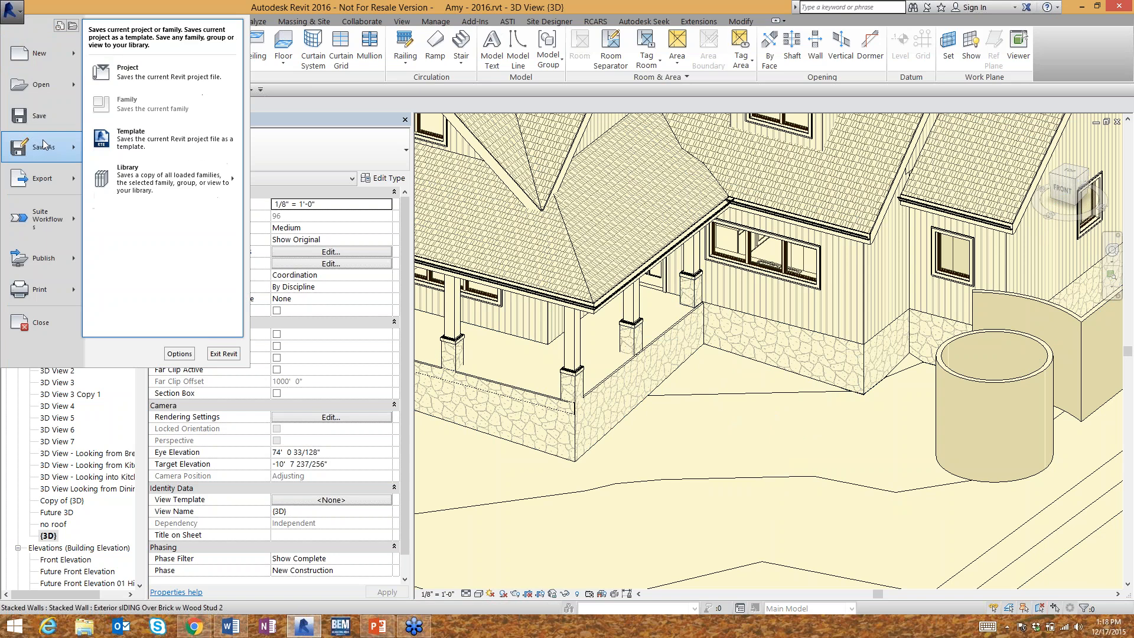
pyautogui.click(147, 76)
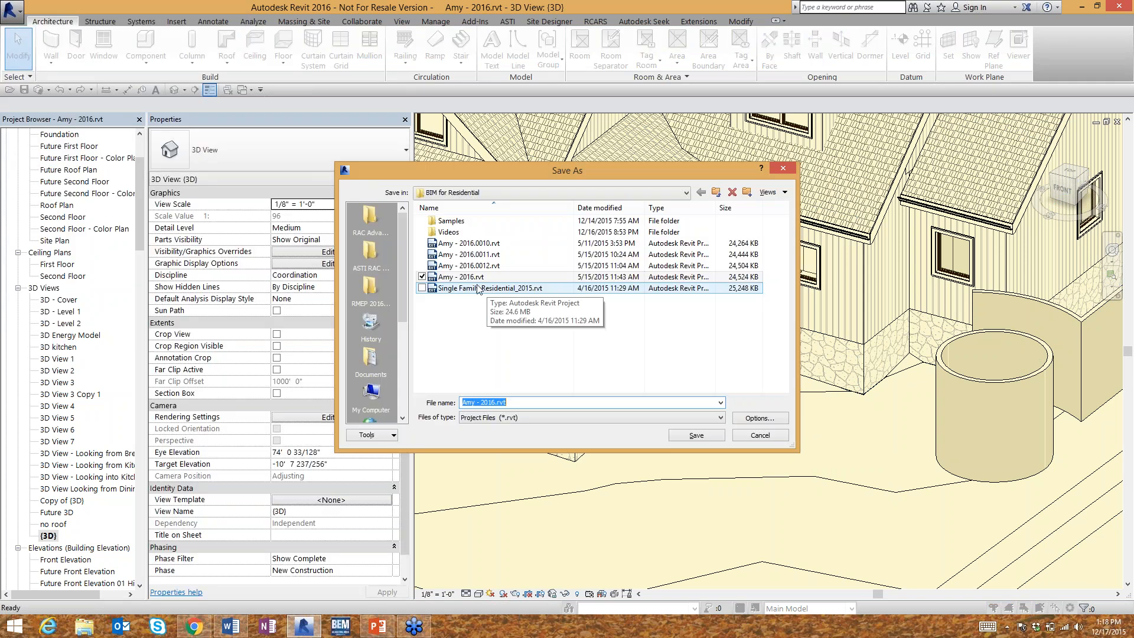
pyautogui.click(474, 280)
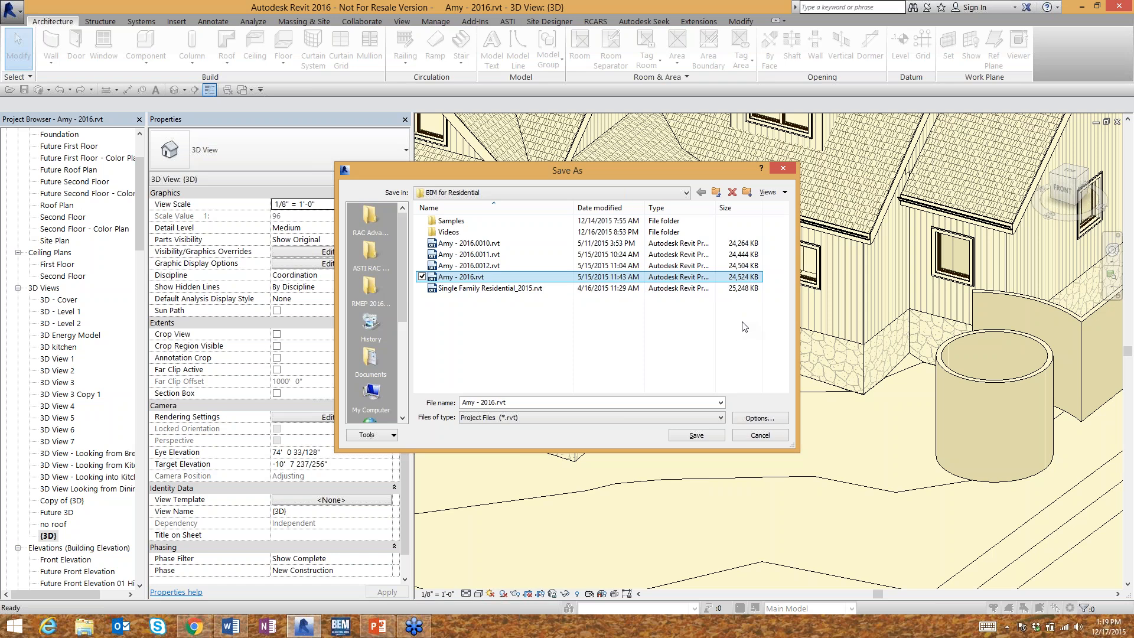
pyautogui.click(769, 436)
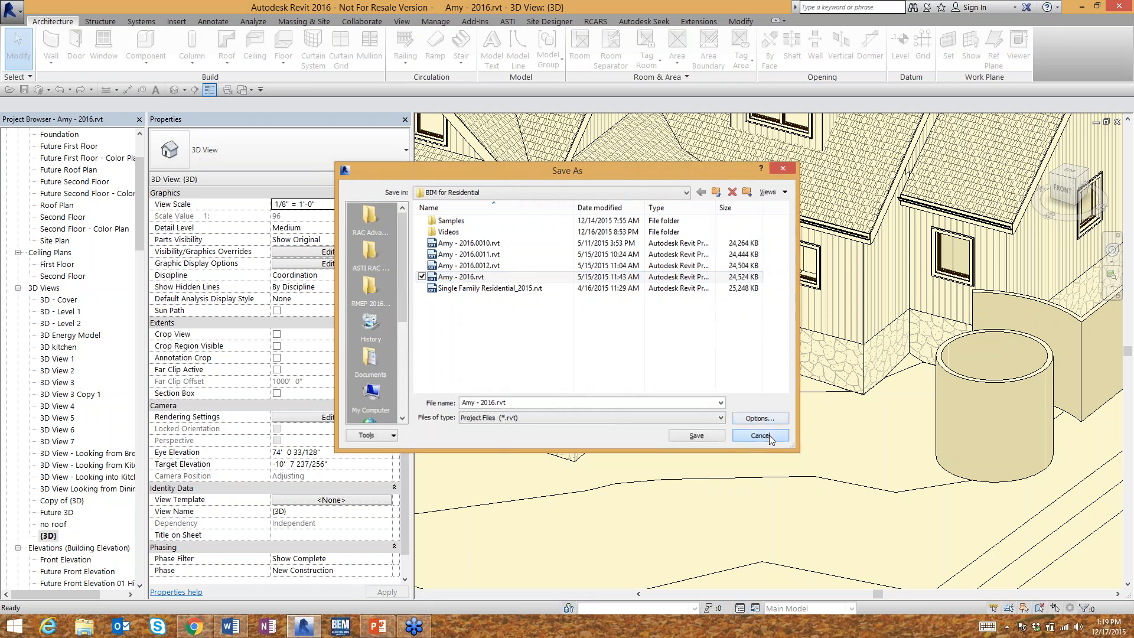
# Step: Look over the available structural tools and the tools for mechanical, plumbing and electrical systems
pyautogui.scroll(-6, 763, 338)
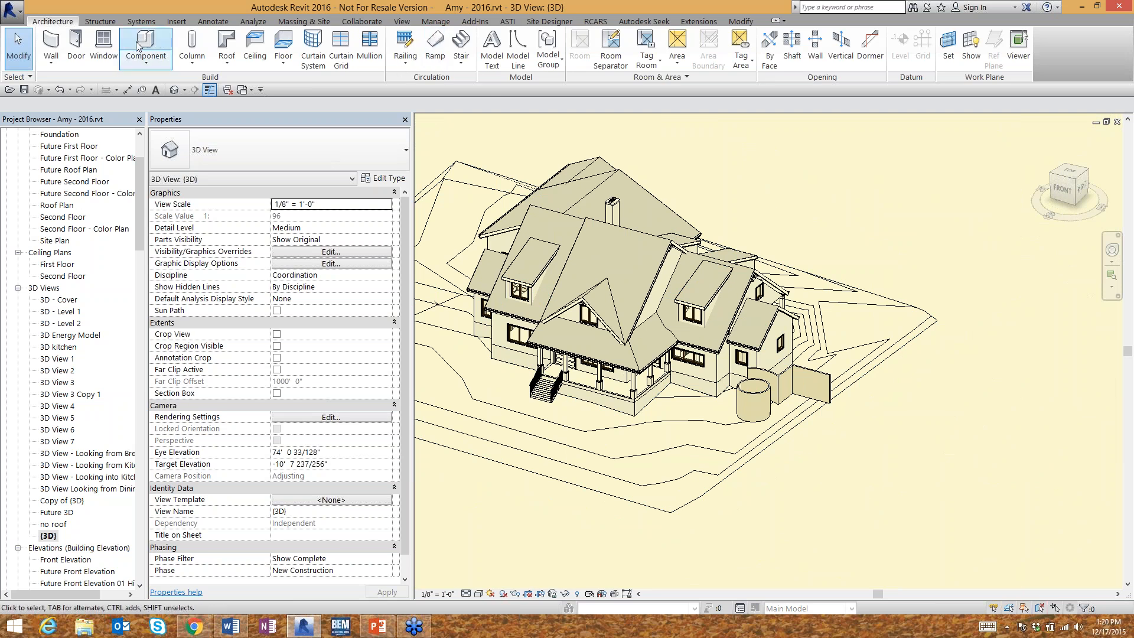
pyautogui.click(102, 22)
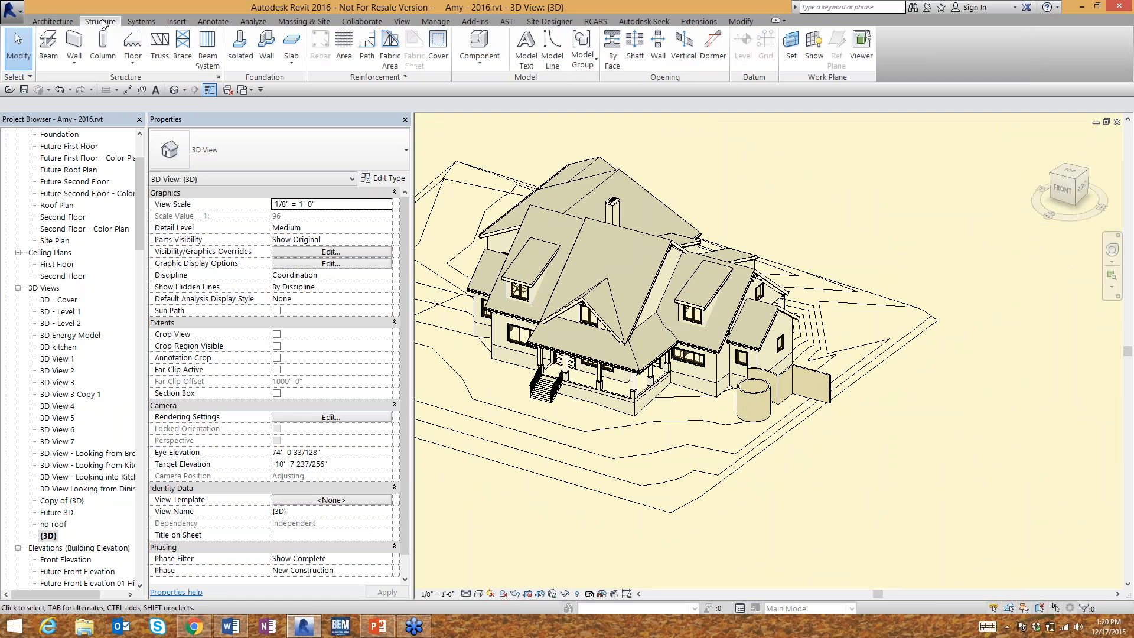
pyautogui.click(137, 22)
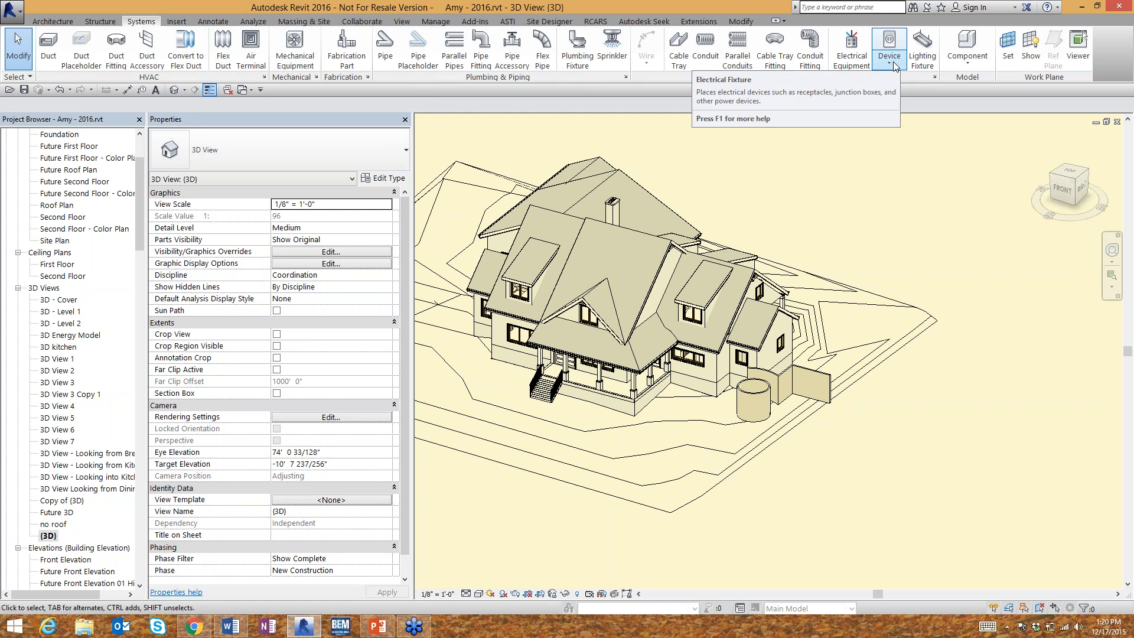
# Step: Open the First Floor plan and bring the dining room and kitchen area into view
pyautogui.moveTo(140, 206); pyautogui.dragTo(117, 183)
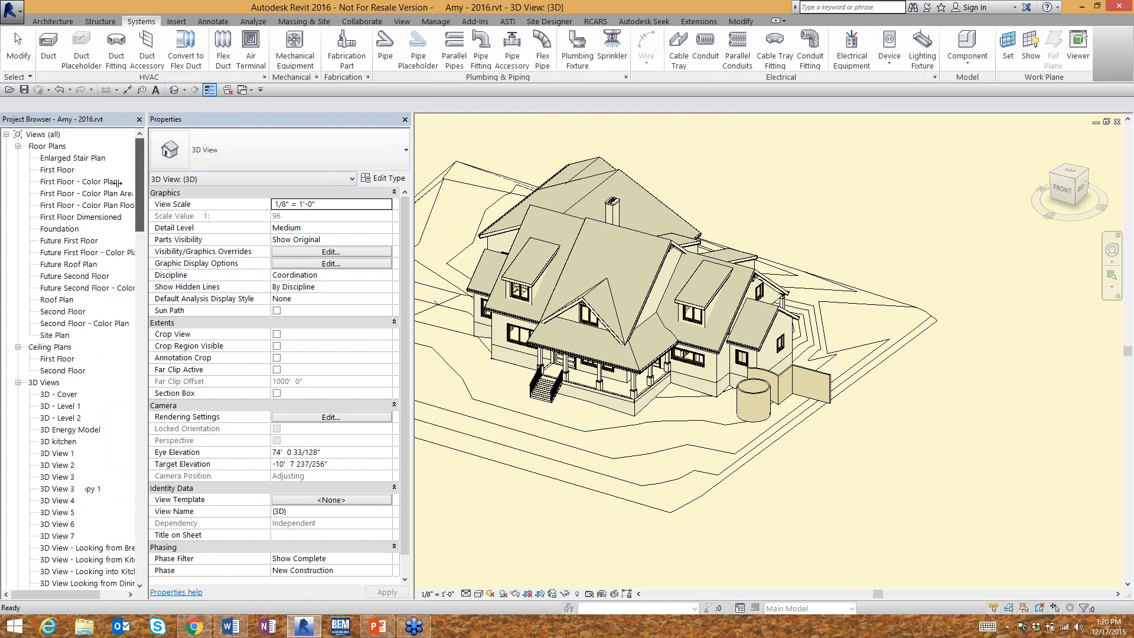
pyautogui.doubleClick(59, 170)
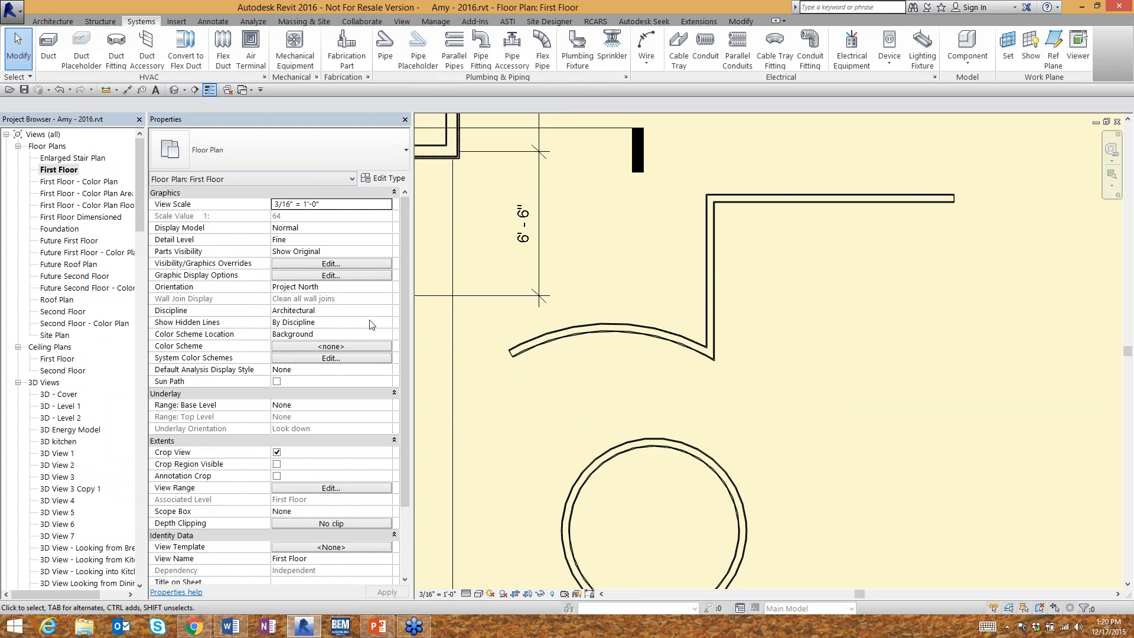
pyautogui.scroll(-5, 923, 411)
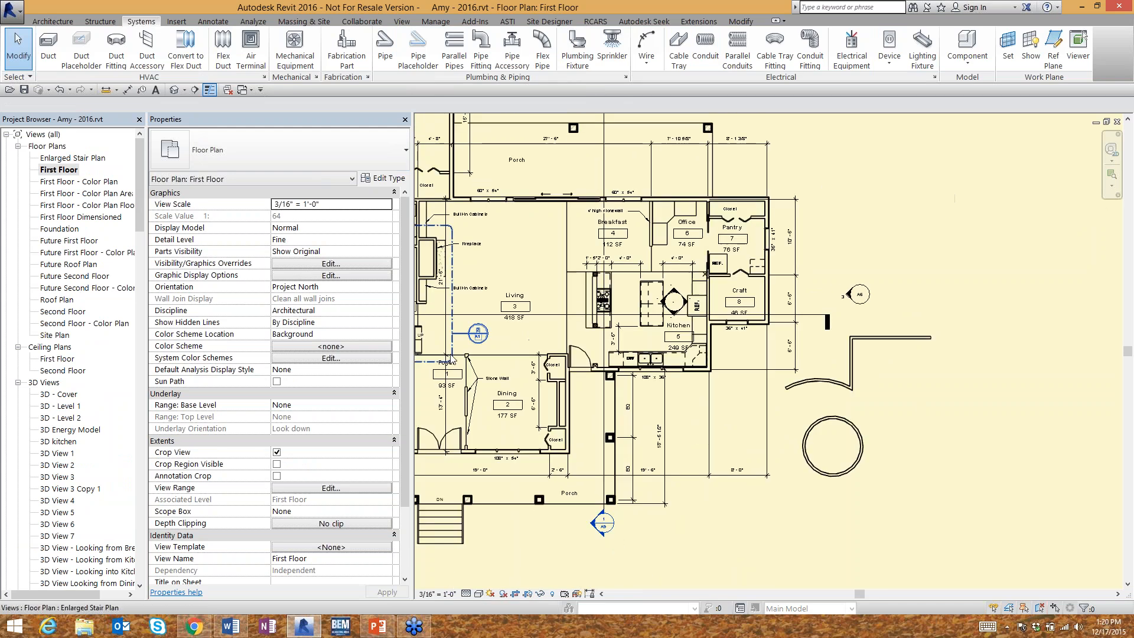
pyautogui.scroll(2, 576, 270)
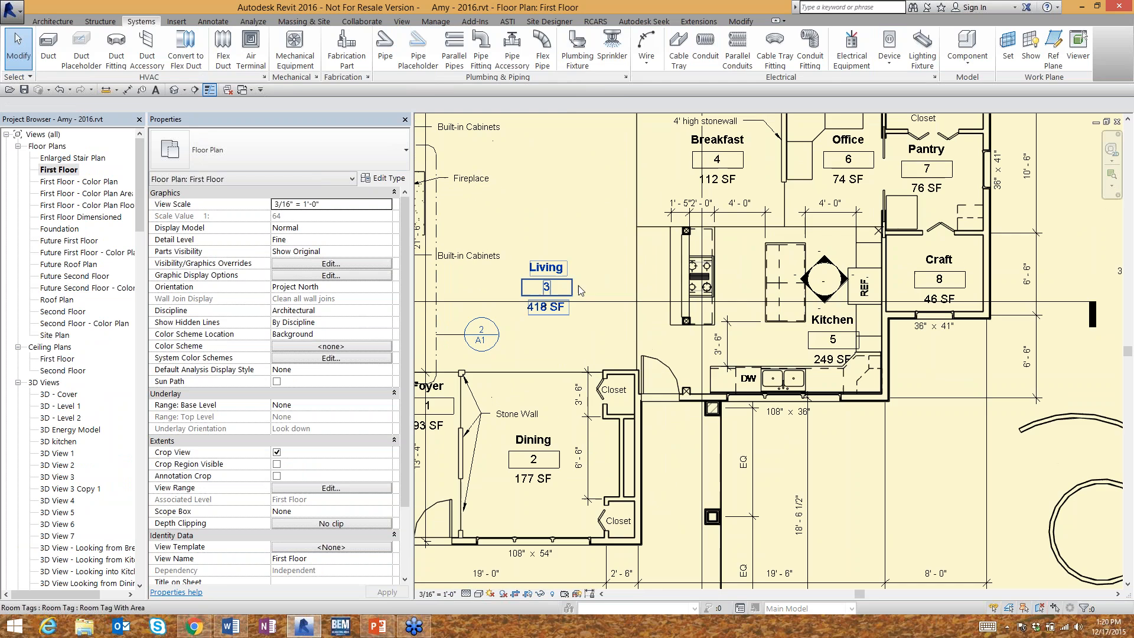
pyautogui.scroll(2, 579, 285)
# Step: Load the Duplex Receptacle electrical fixture family from the US Imperial library's Electrical > MEP > Electric Power > Terminals folder
pyautogui.click(891, 62)
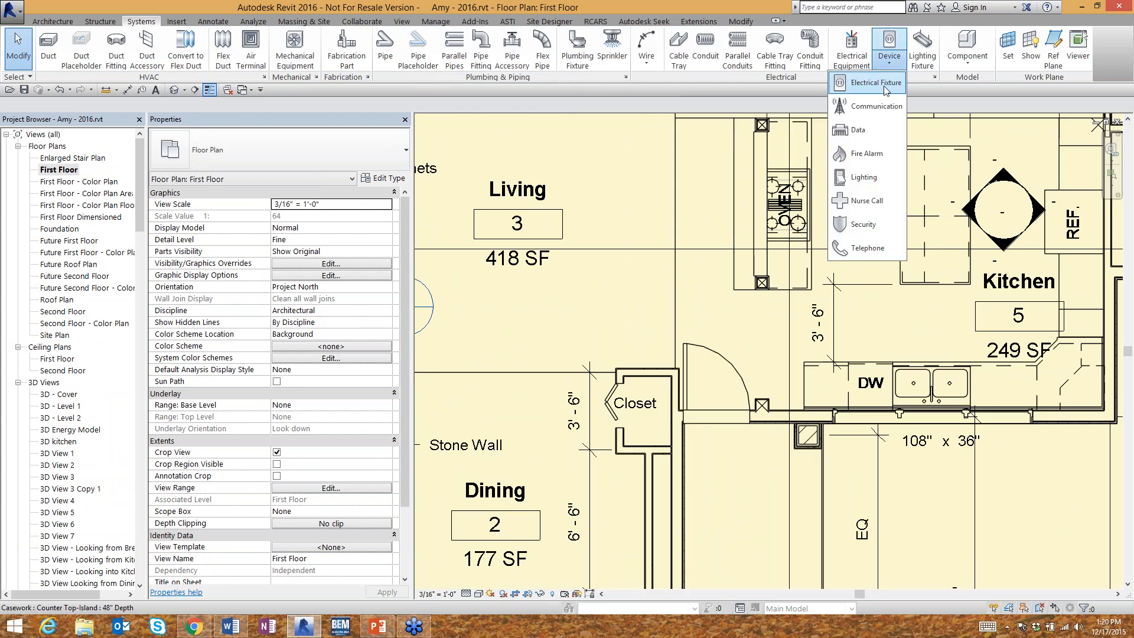
pyautogui.click(880, 83)
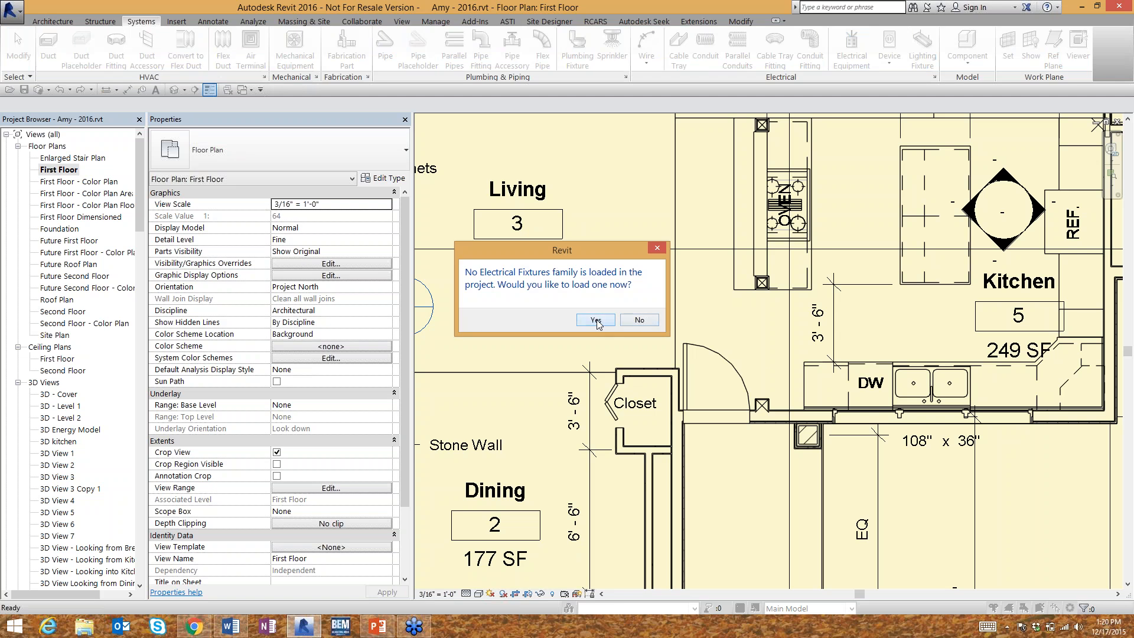
pyautogui.click(595, 320)
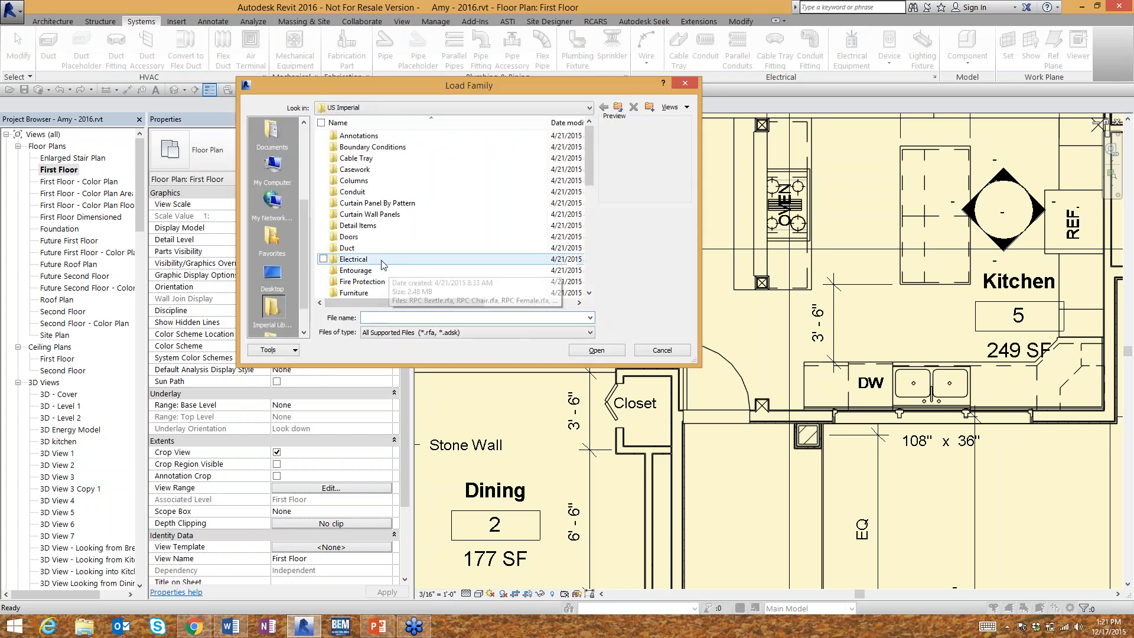
pyautogui.doubleClick(354, 258)
pyautogui.doubleClick(352, 147)
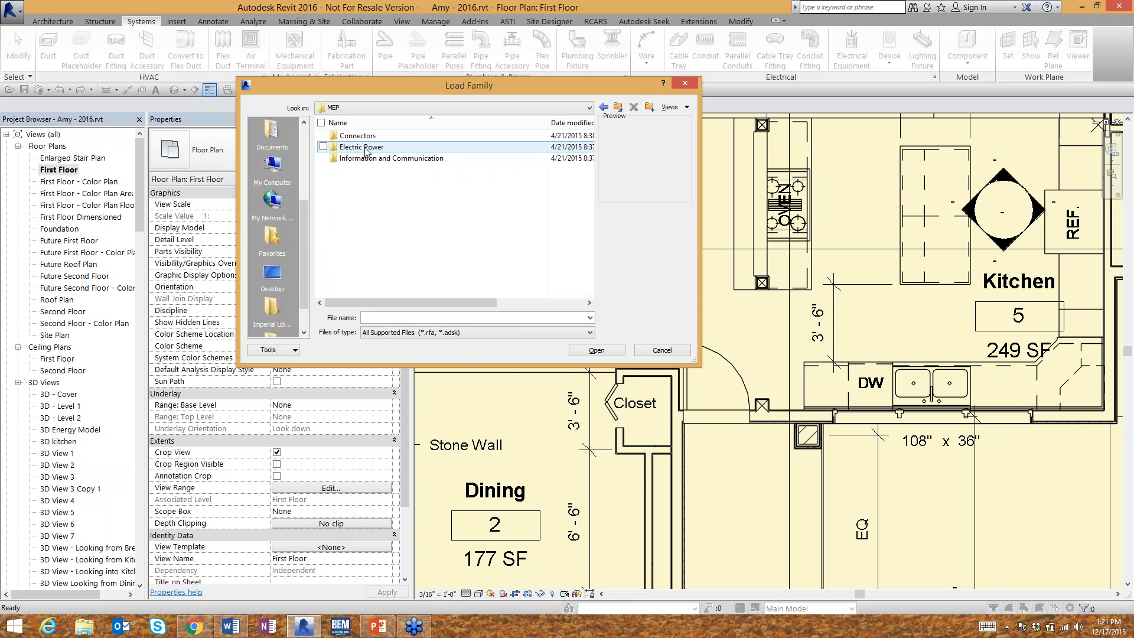
pyautogui.doubleClick(362, 147)
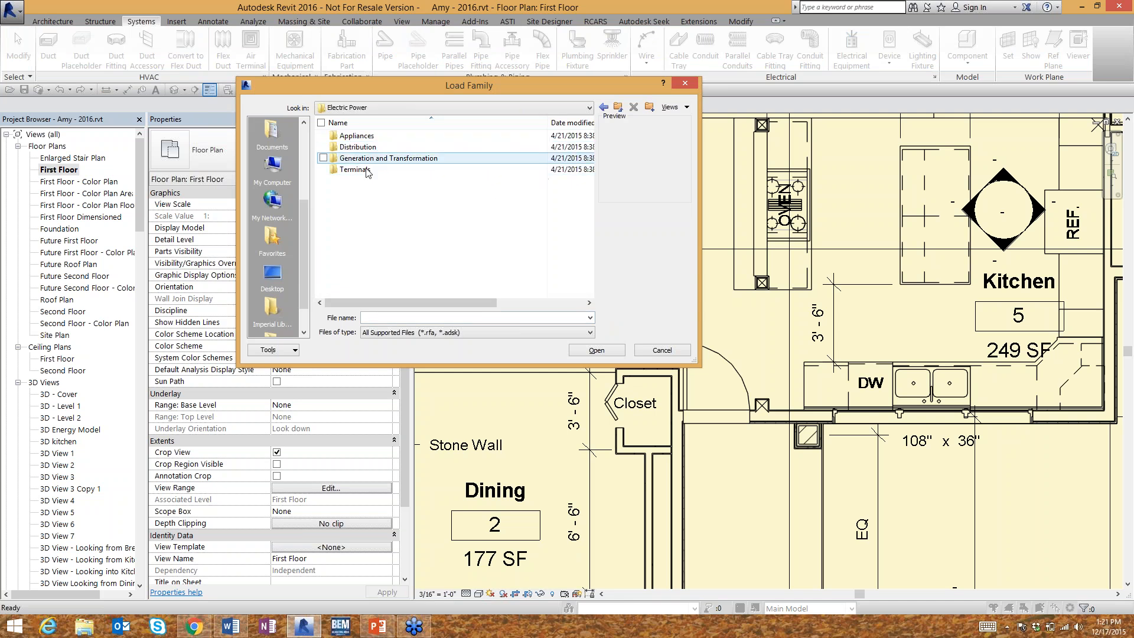
pyautogui.doubleClick(366, 171)
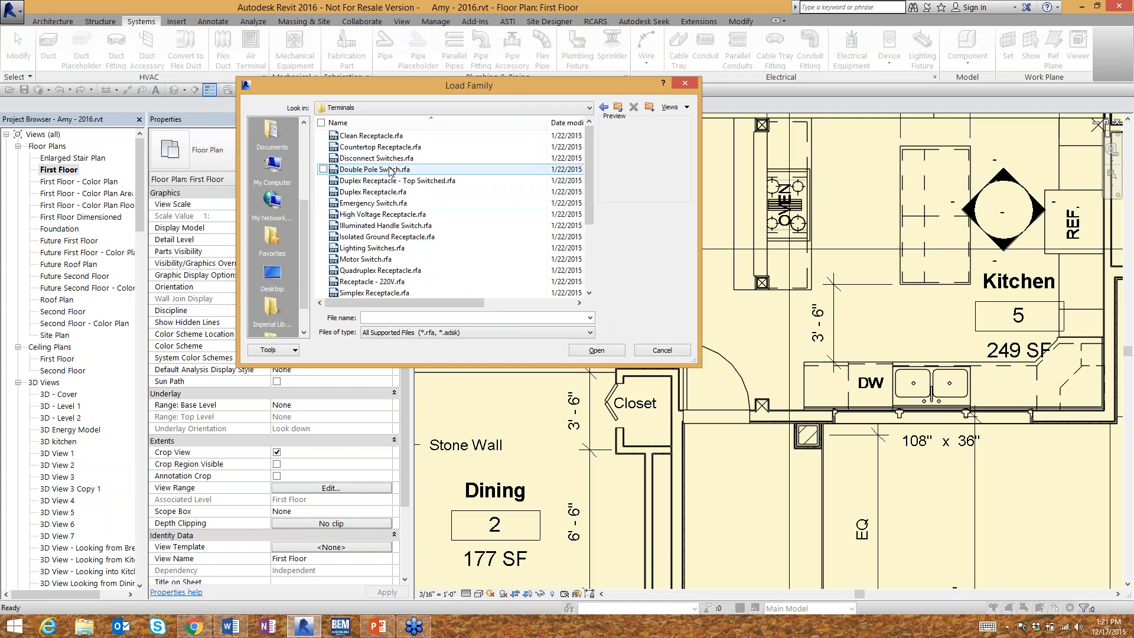
pyautogui.click(390, 193)
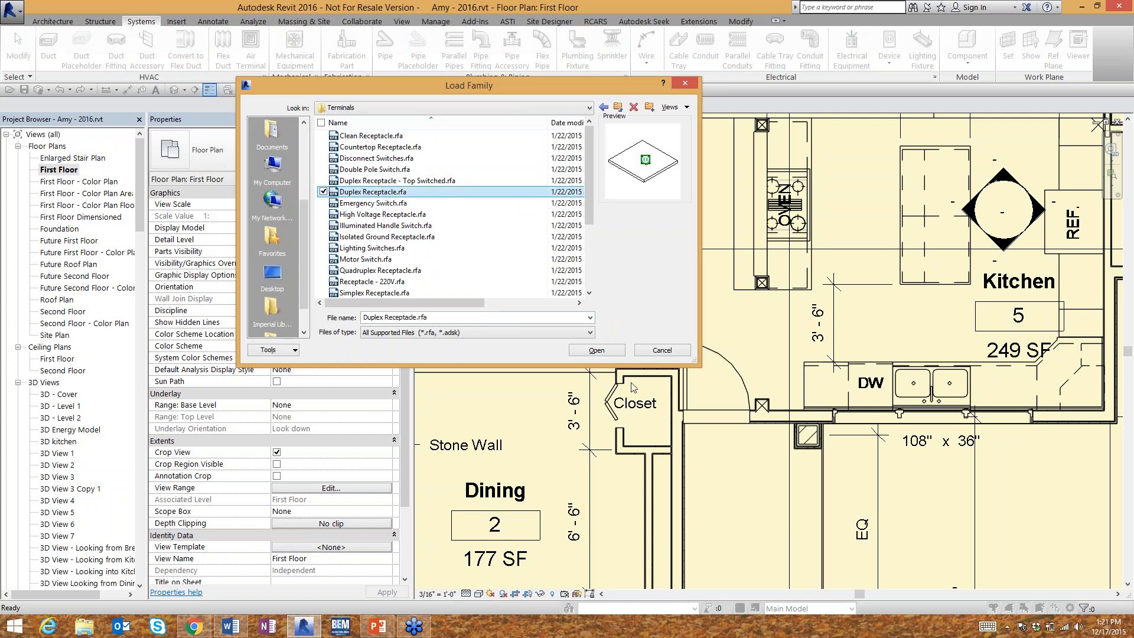
pyautogui.click(605, 356)
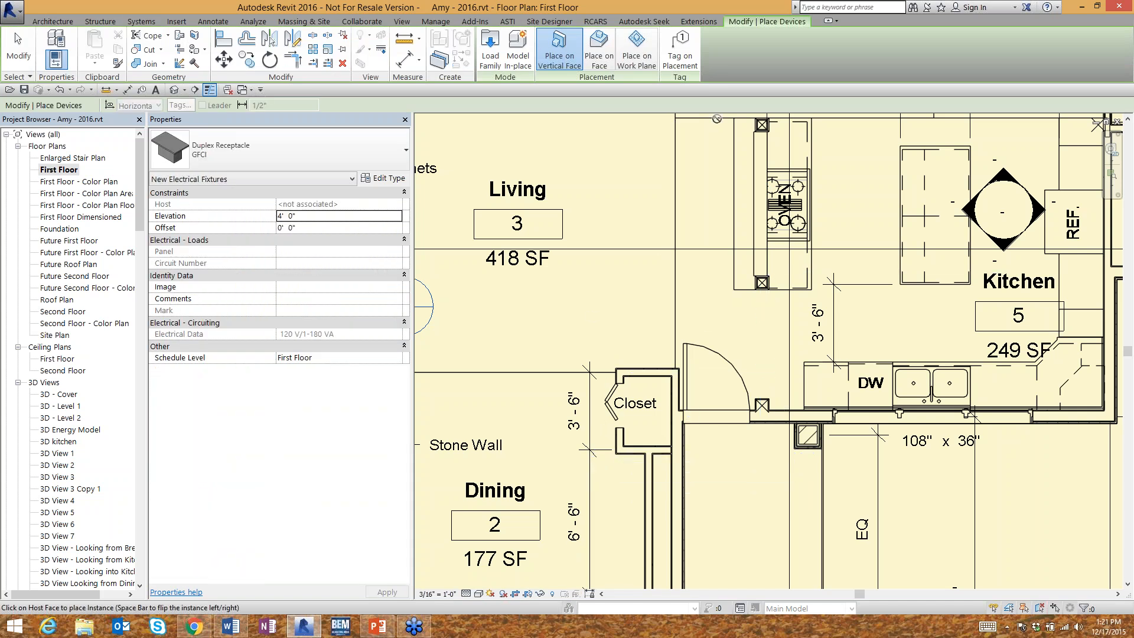
pyautogui.press('Escape')
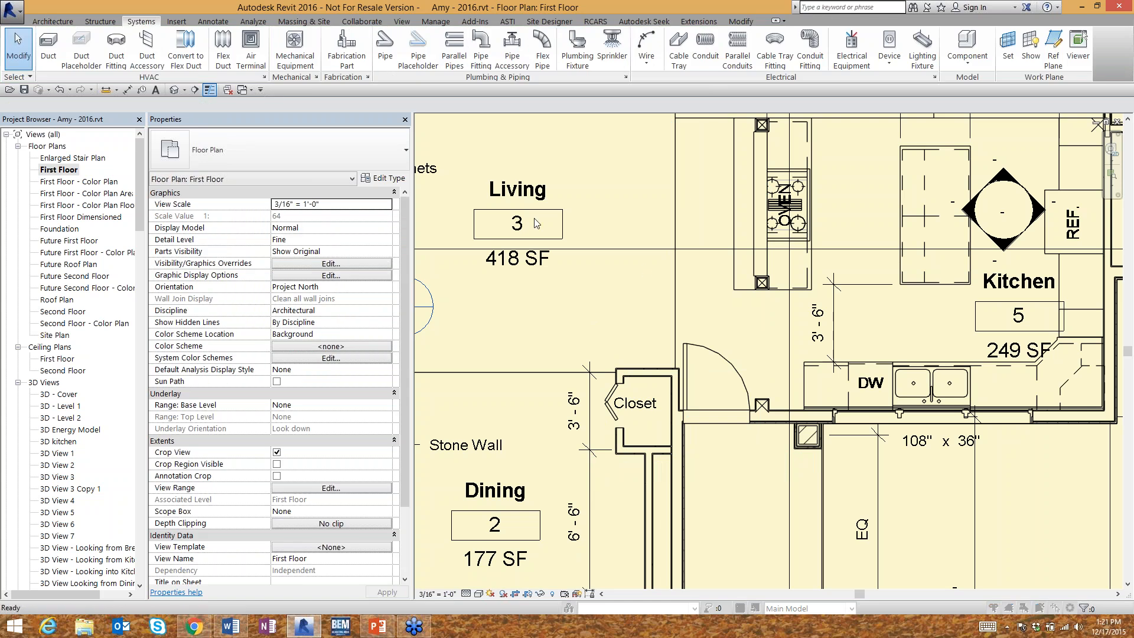
# Step: Turn on the visibility of the Electrical Fixtures category in the First Floor plan
pyautogui.press('v')
pyautogui.press('g')
pyautogui.click(290, 312)
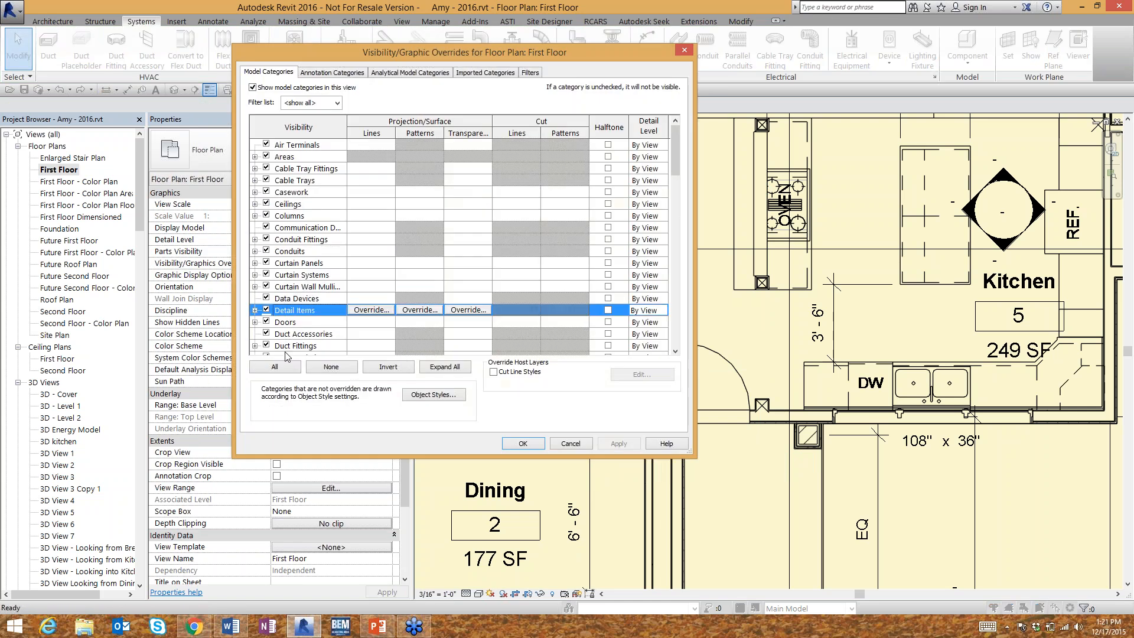
pyautogui.scroll(-1, 285, 355)
pyautogui.scroll(-3, 285, 354)
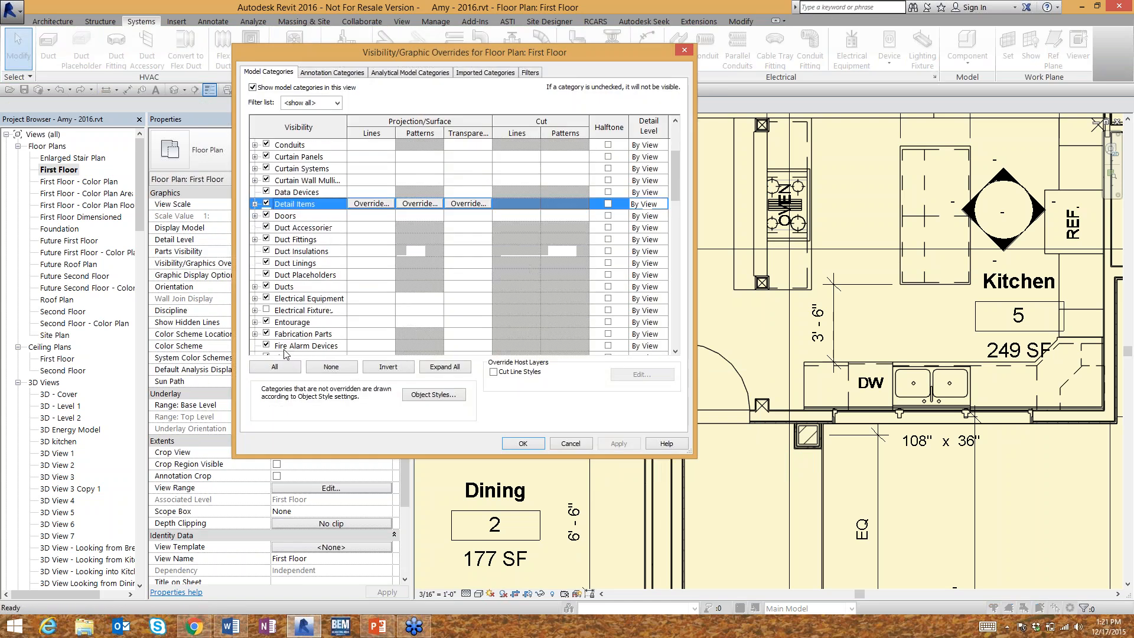
pyautogui.click(269, 312)
pyautogui.click(521, 444)
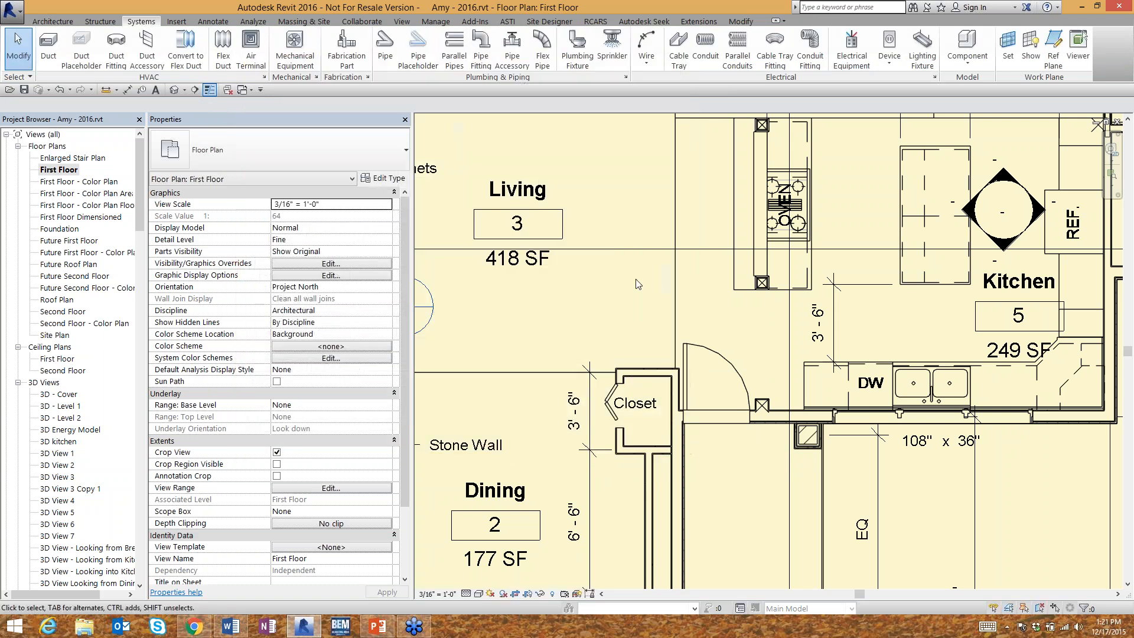
# Step: Start placing an electrical fixture and set the plan's detail level to Medium
pyautogui.click(889, 42)
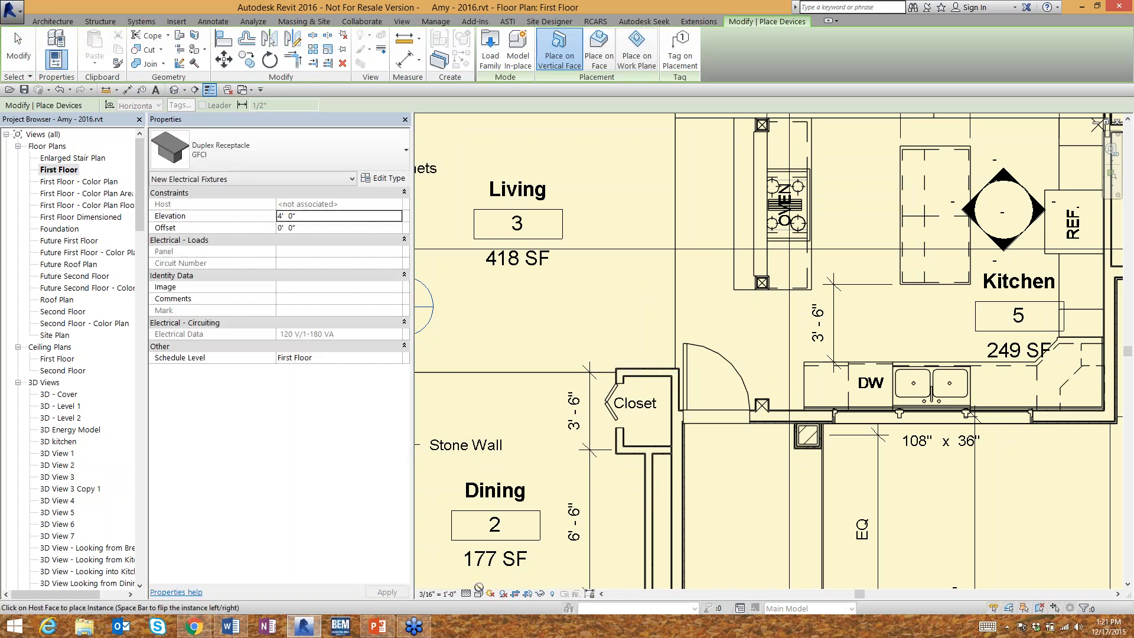
pyautogui.click(466, 594)
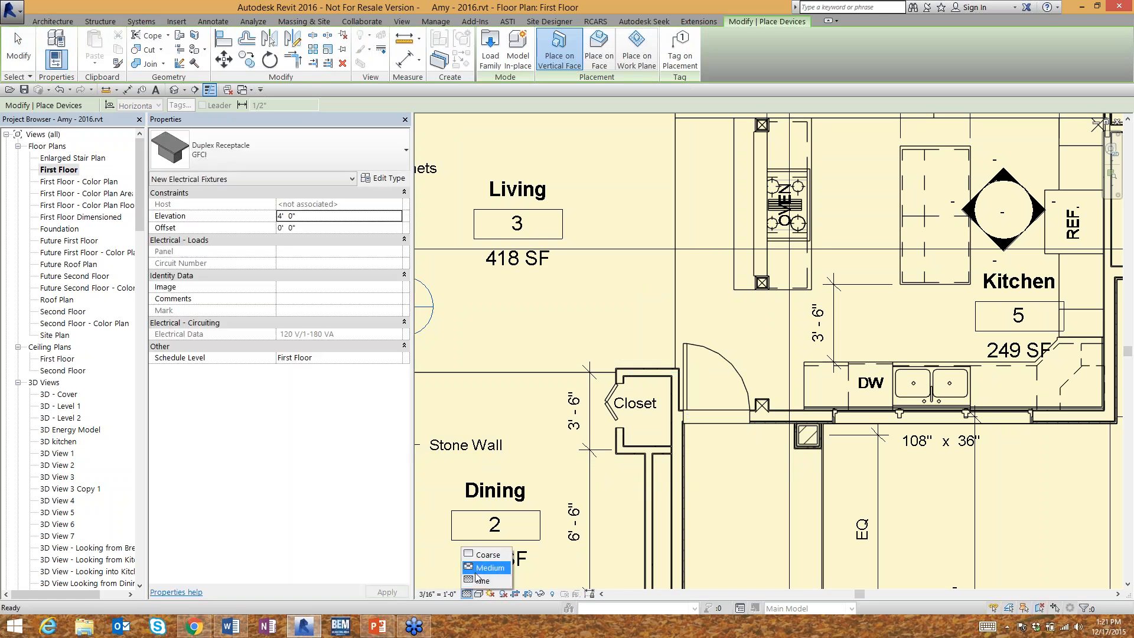
pyautogui.click(480, 581)
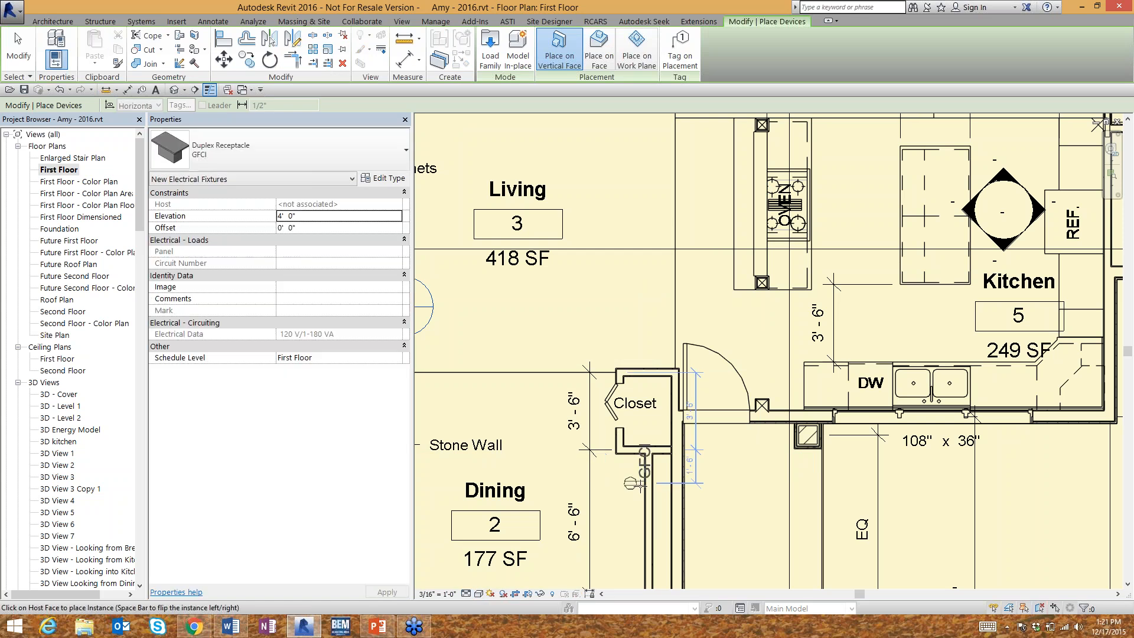
# Step: Place two Standard duplex receptacles on the dining room wall between the two closets
pyautogui.click(302, 165)
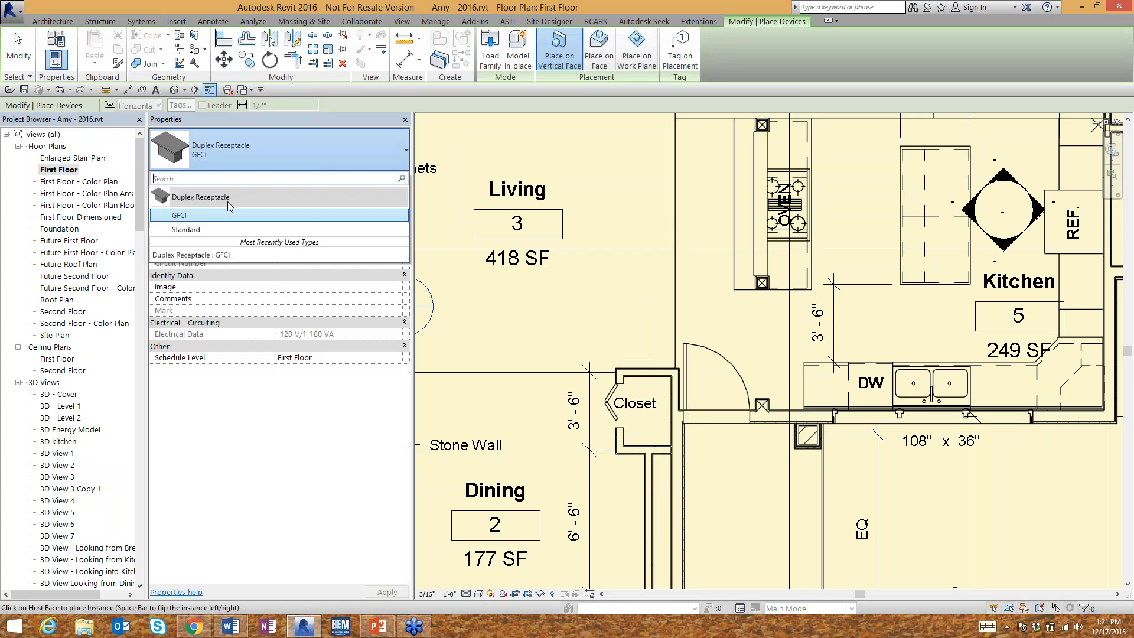
pyautogui.click(214, 226)
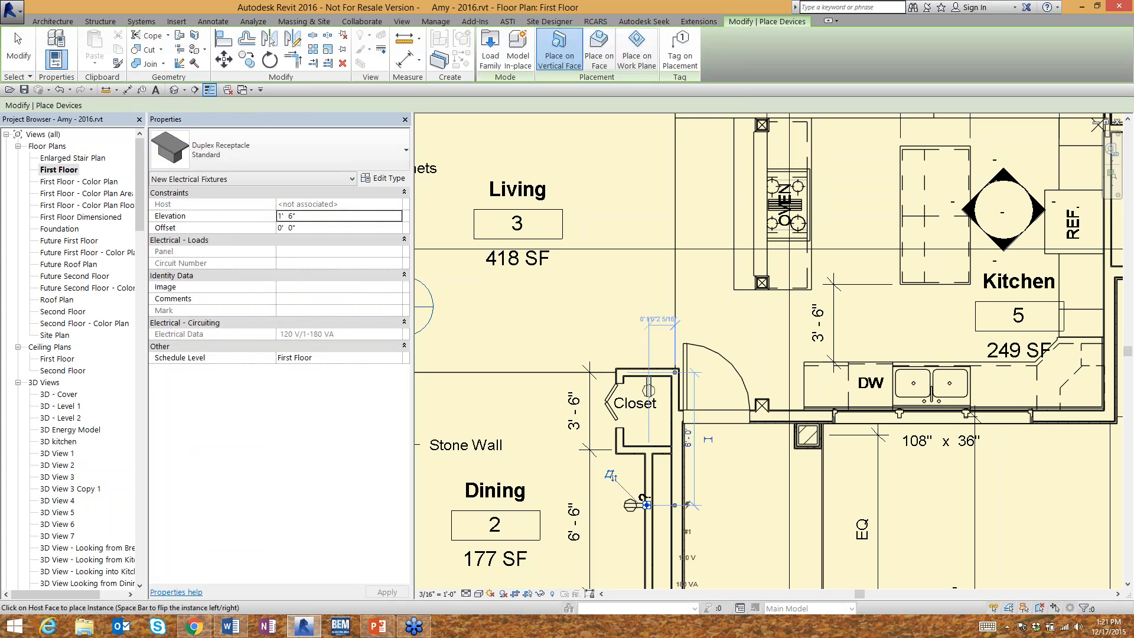
pyautogui.scroll(-3, 663, 310)
pyautogui.scroll(3, 578, 529)
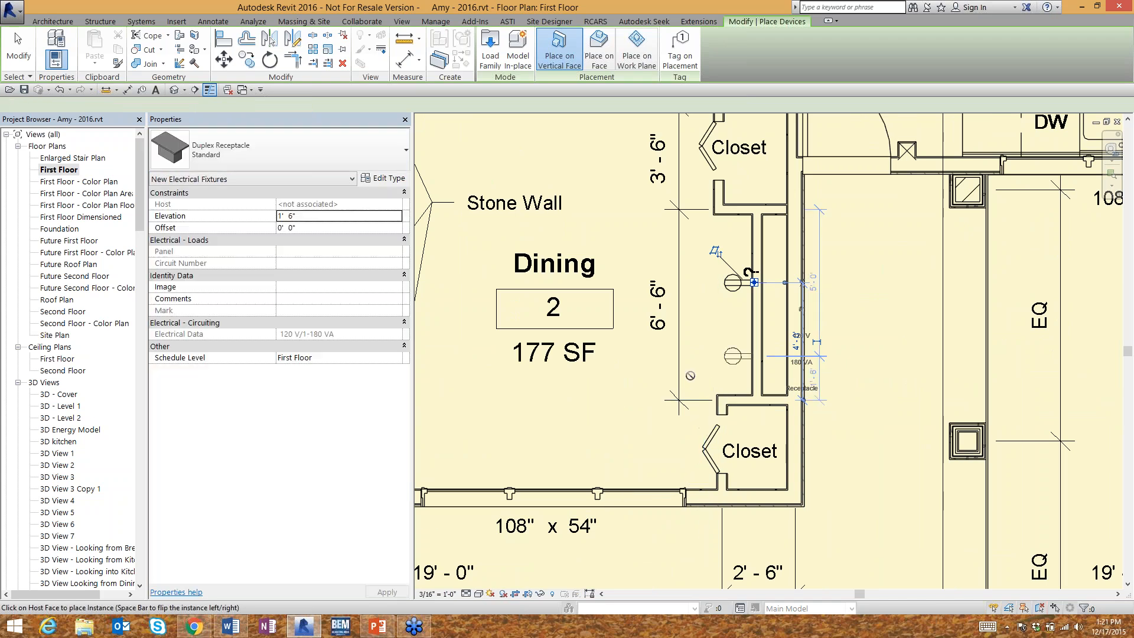
pyautogui.click(754, 283)
pyautogui.scroll(-2, 857, 366)
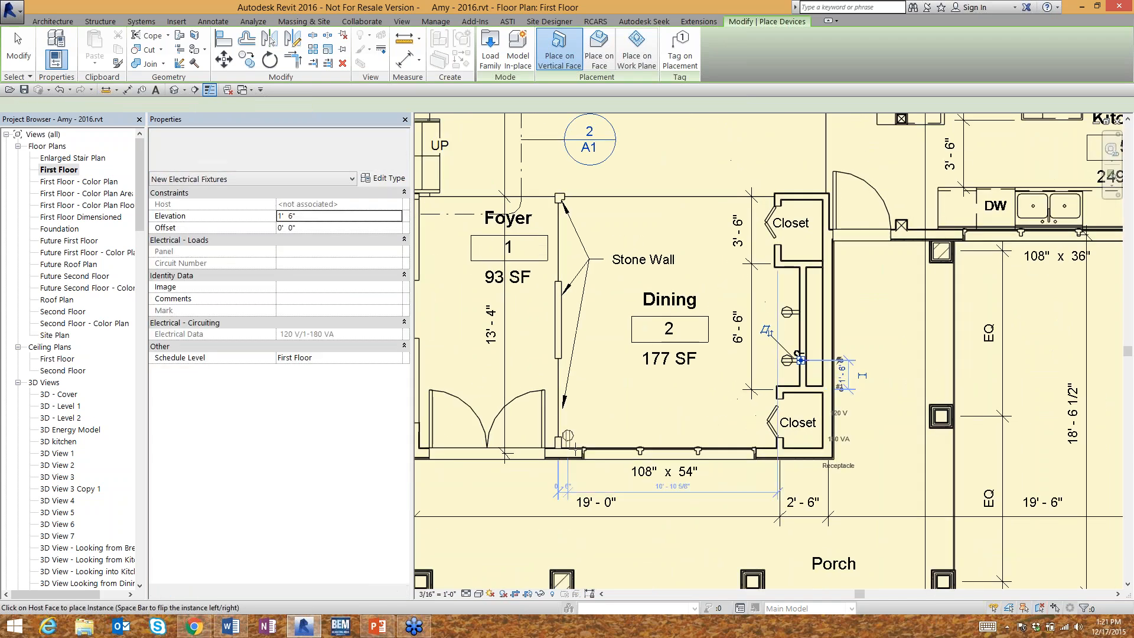
# Step: Place a Standard duplex receptacle on the dining room's front wall between the stone wall and the 108" x 54" window, and end placement
pyautogui.scroll(3, 567, 447)
pyautogui.scroll(2, 568, 448)
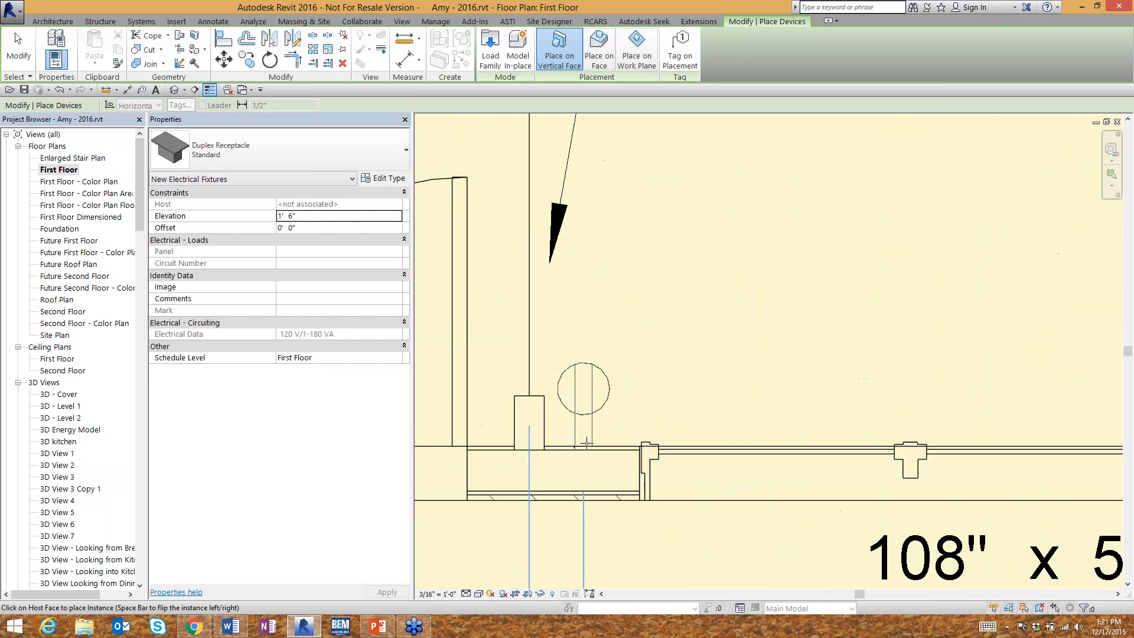
pyautogui.click(568, 448)
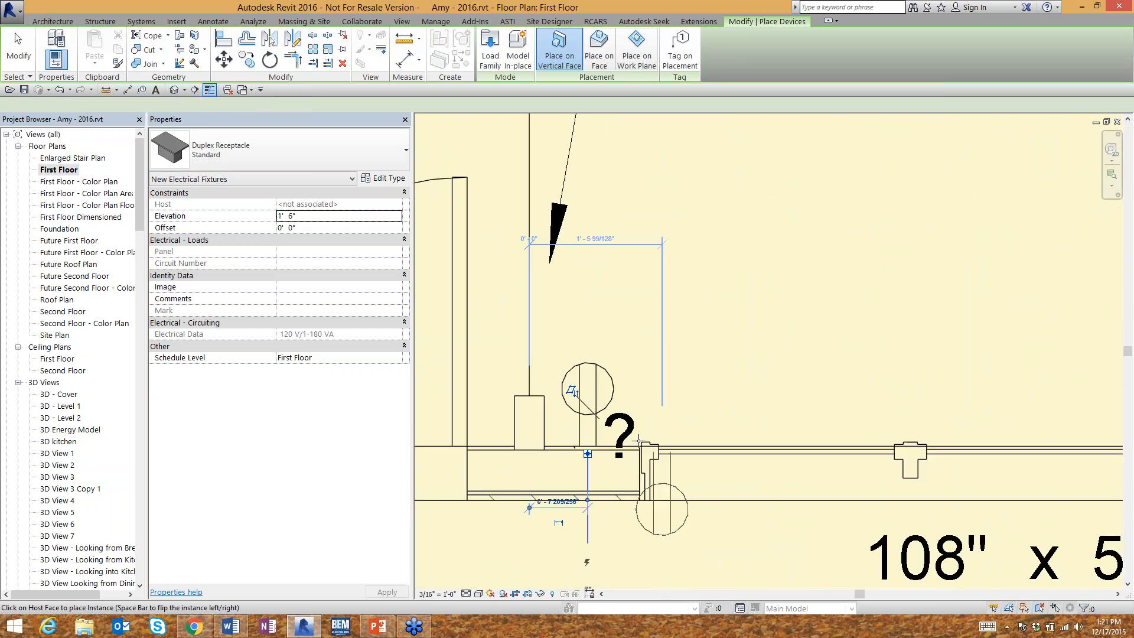
pyautogui.scroll(-3, 655, 444)
pyautogui.scroll(-2, 620, 442)
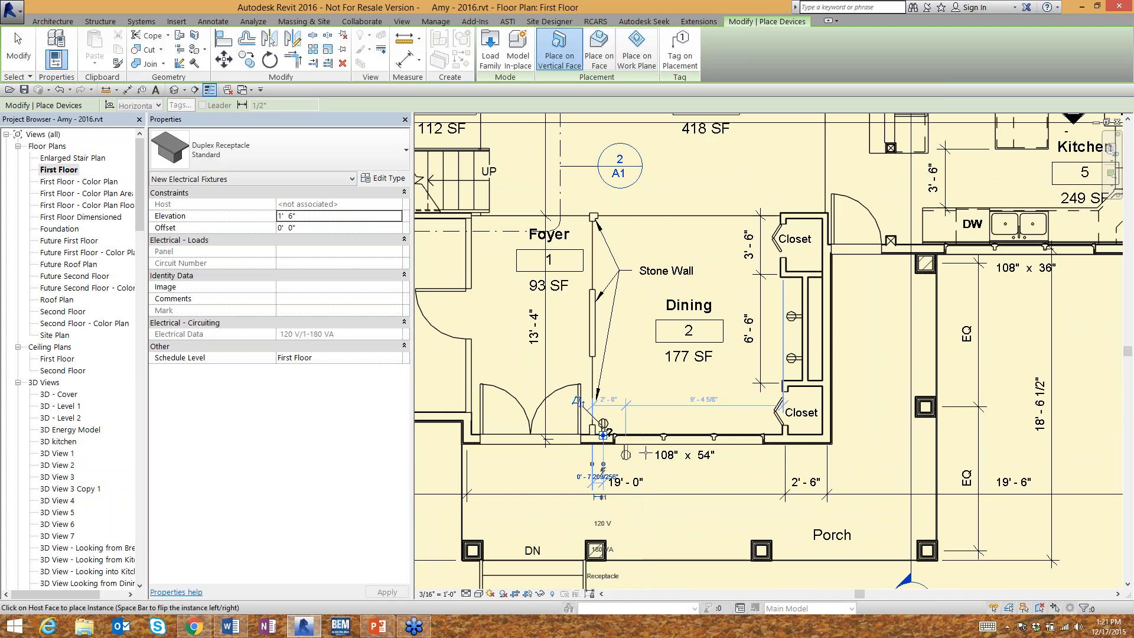
pyautogui.press('Escape')
pyautogui.press('Escape')
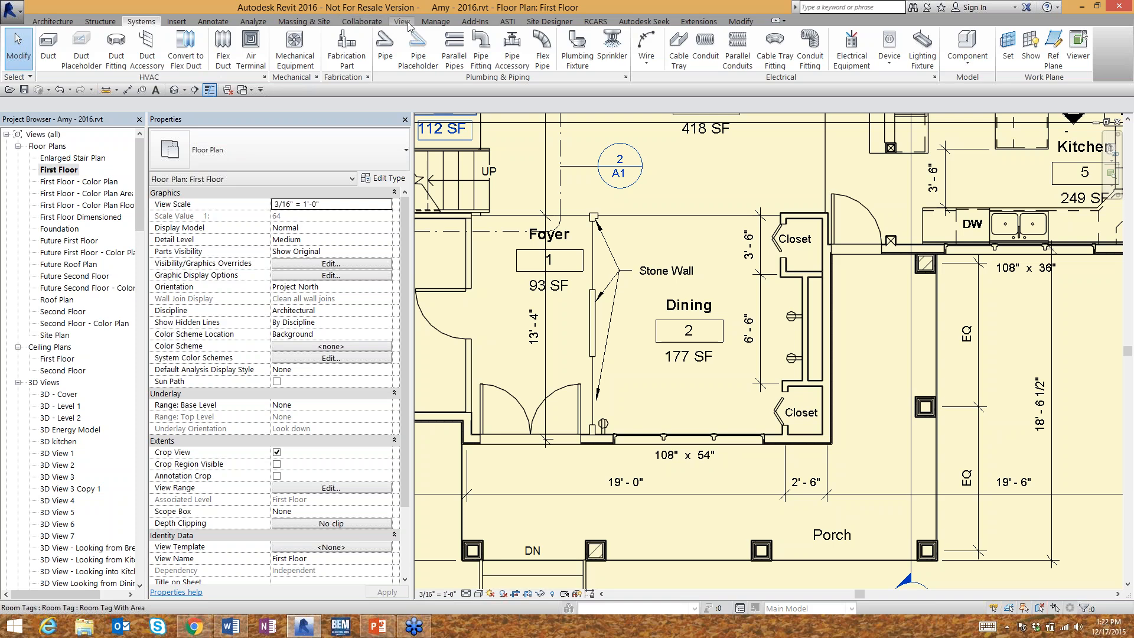
pyautogui.click(258, 22)
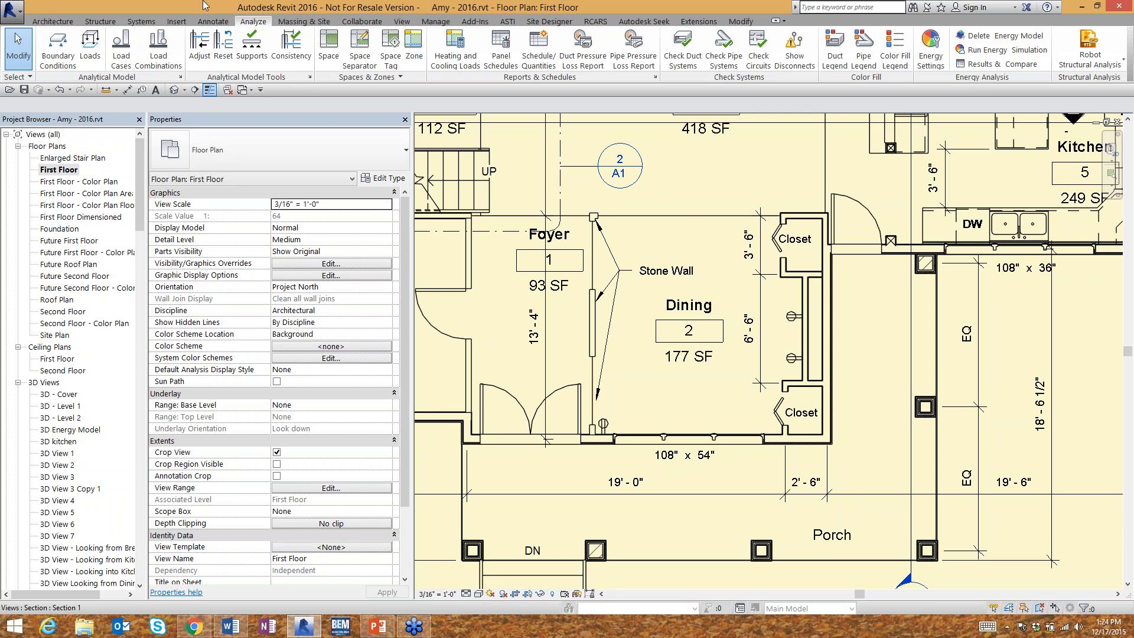
pyautogui.click(293, 22)
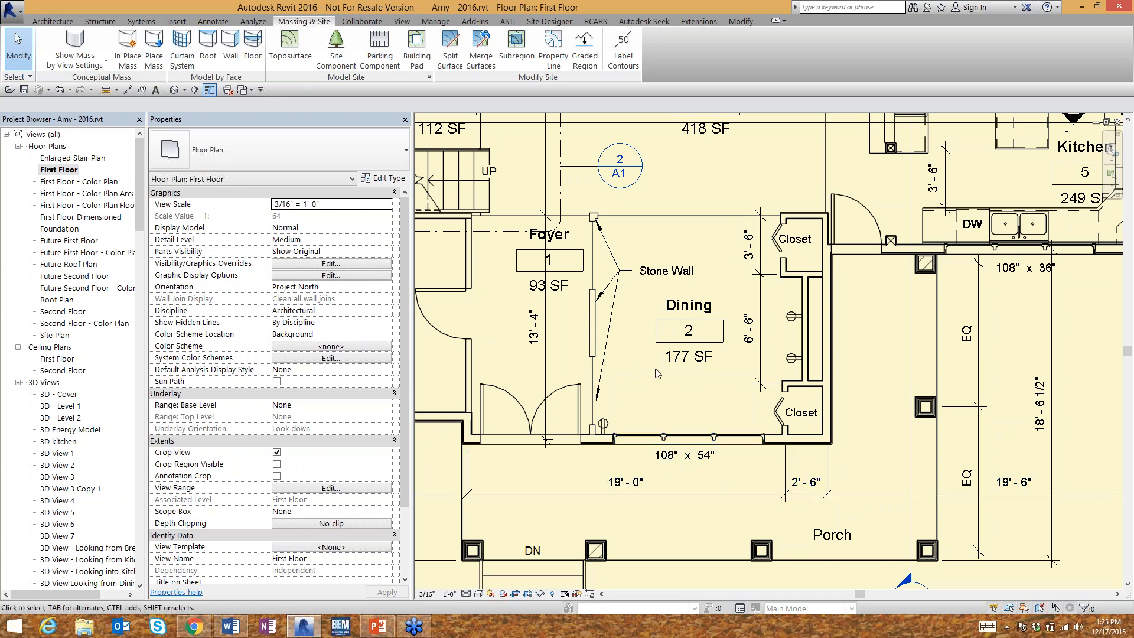
# Step: Duplicate the type of the Single-Glass 2 door between the Master Bedroom and the Foyer as 34" x 80"
pyautogui.moveTo(672, 381); pyautogui.dragTo(727, 388, button='middle')
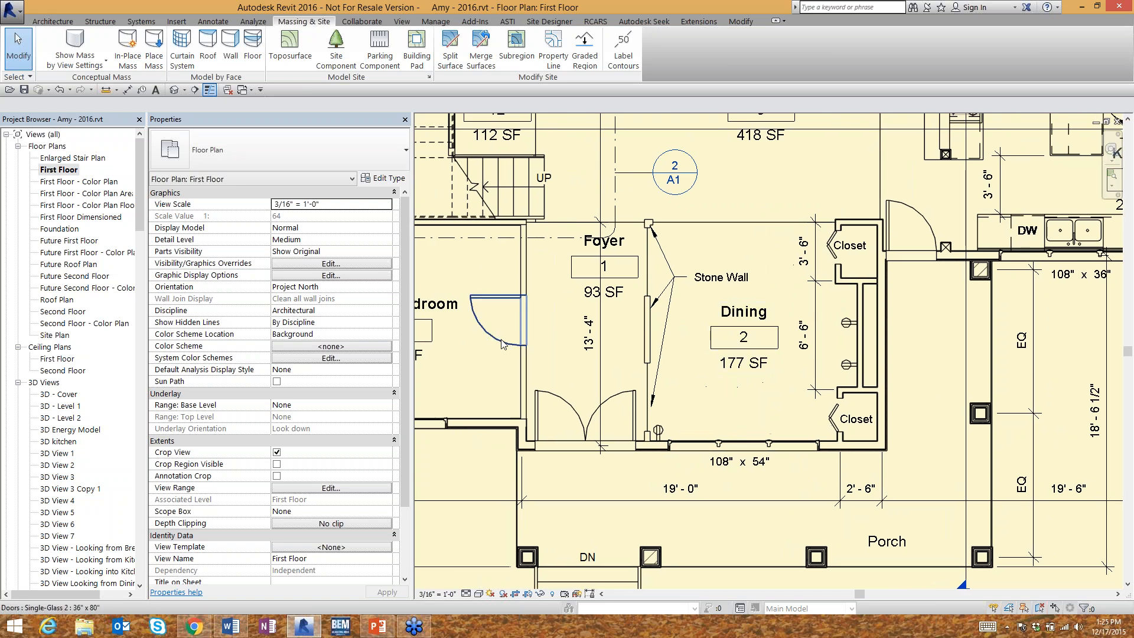
pyautogui.click(502, 343)
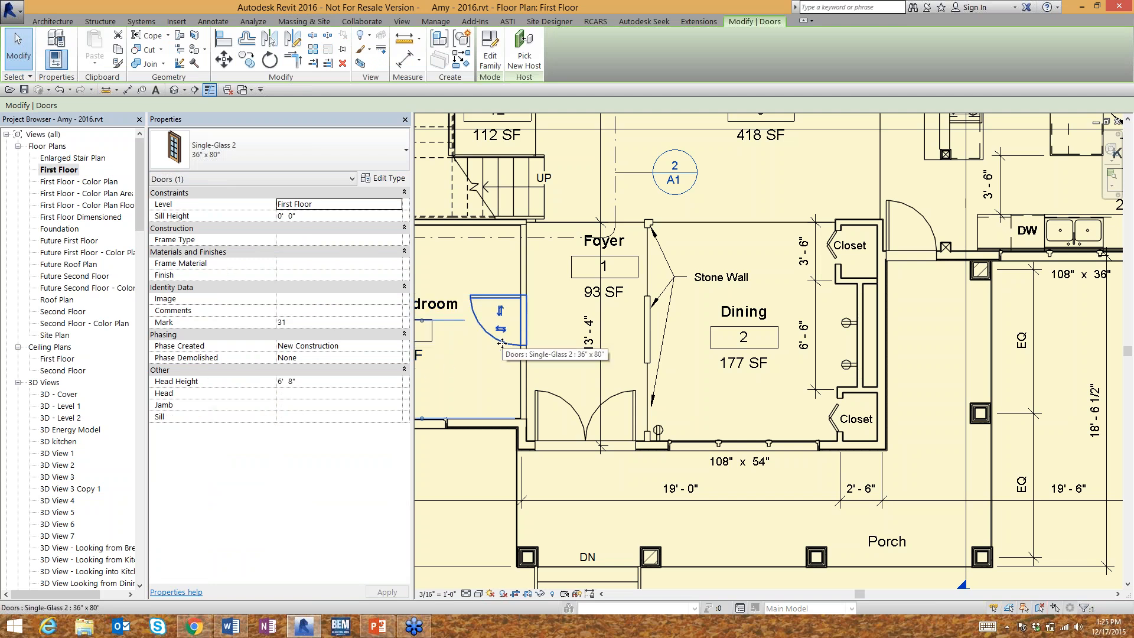
pyautogui.click(389, 180)
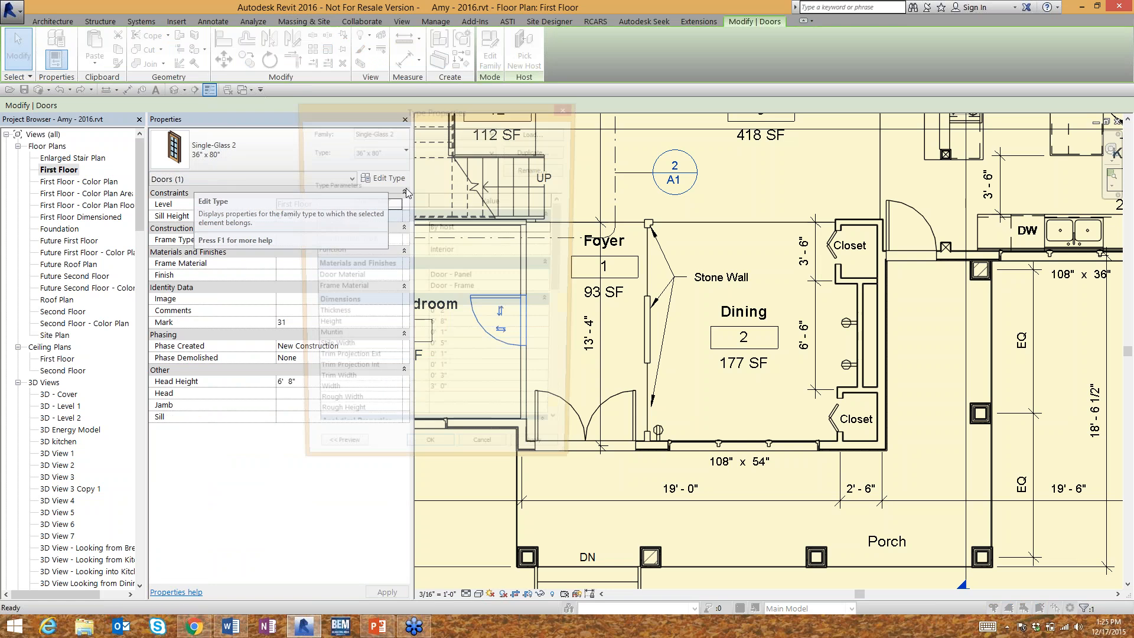
pyautogui.moveTo(461, 110); pyautogui.dragTo(282, 86)
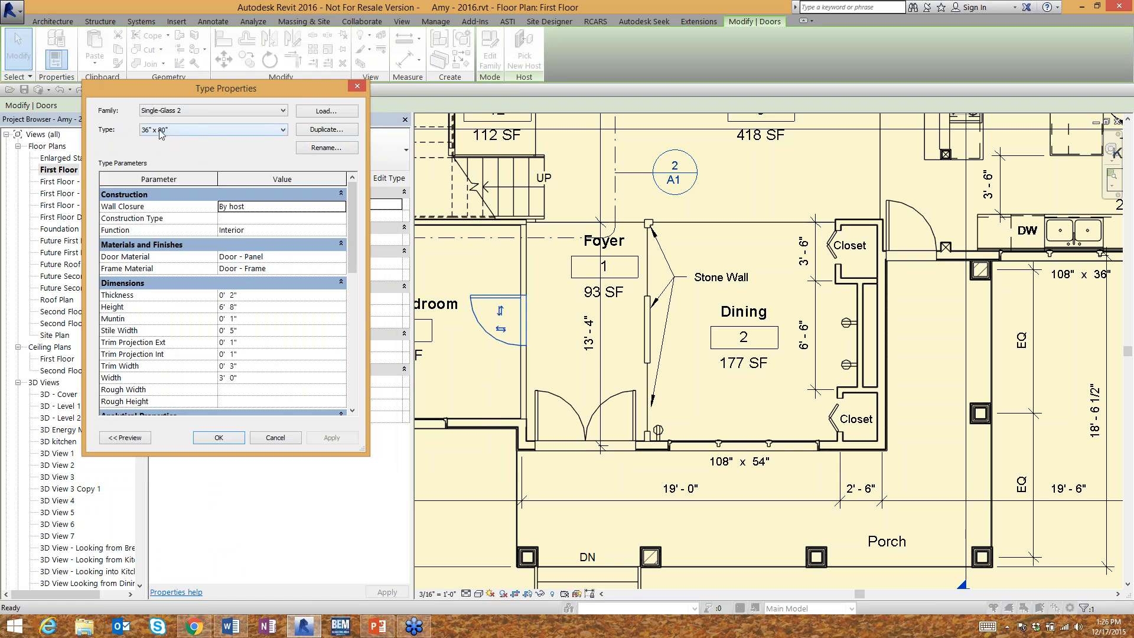
pyautogui.click(324, 132)
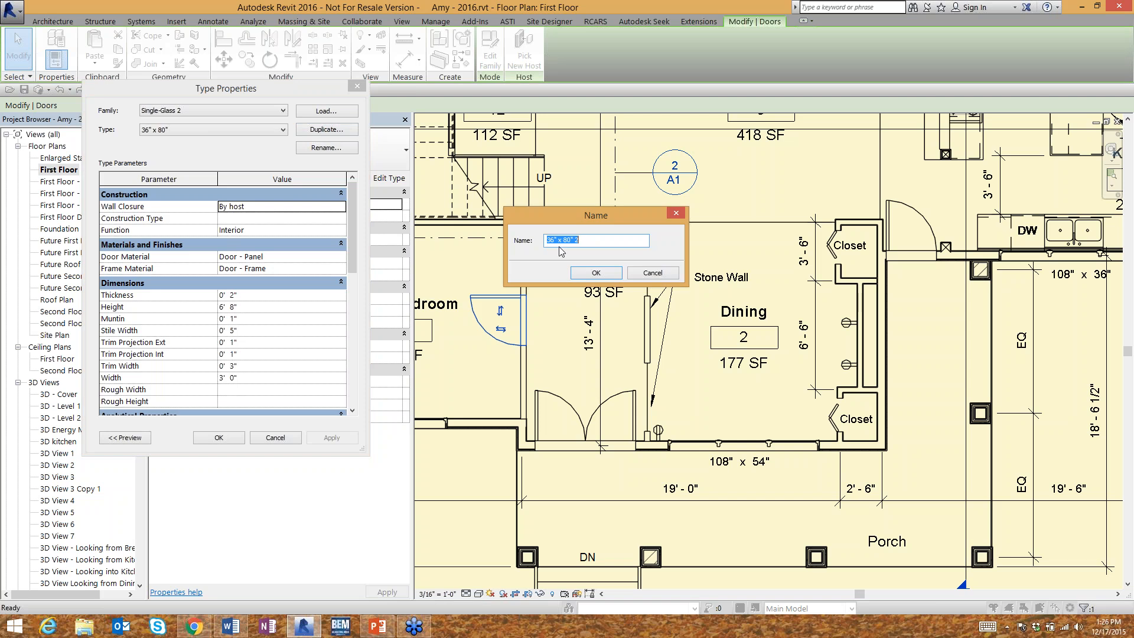
pyautogui.doubleClick(554, 240)
pyautogui.moveTo(550, 241); pyautogui.dragTo(554, 241)
pyautogui.write('4')
pyautogui.click(591, 243)
pyautogui.press('BackSpace')
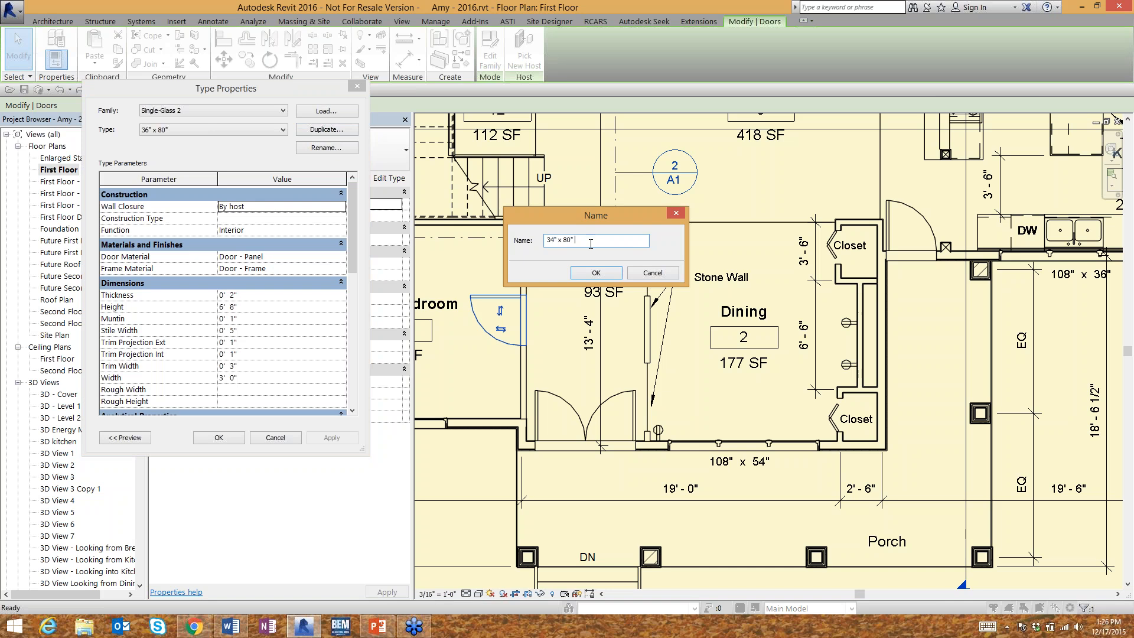
pyautogui.click(596, 272)
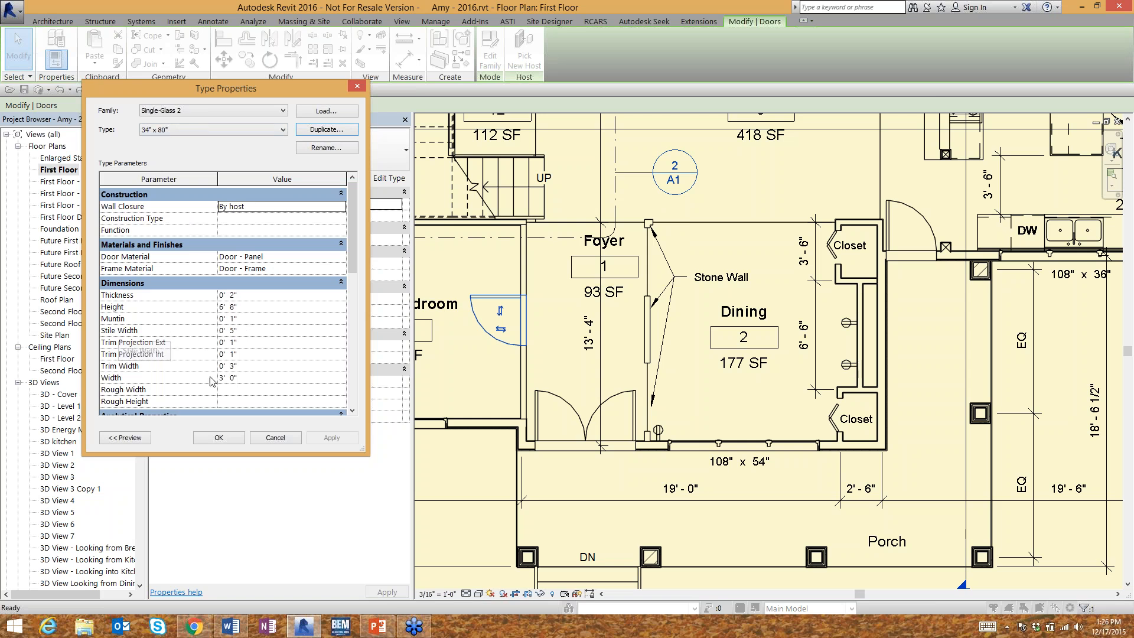
# Step: Set the new door type's width to 34", apply it to the bedroom door, and clear the selection
pyautogui.click(255, 378)
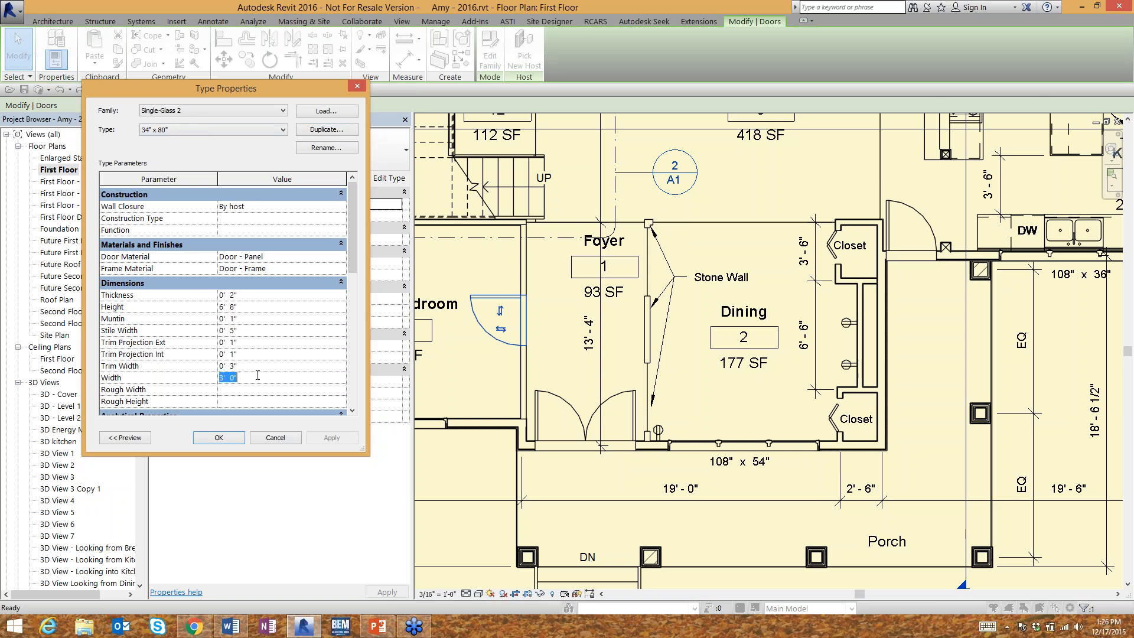
pyautogui.write('34"')
pyautogui.click(218, 438)
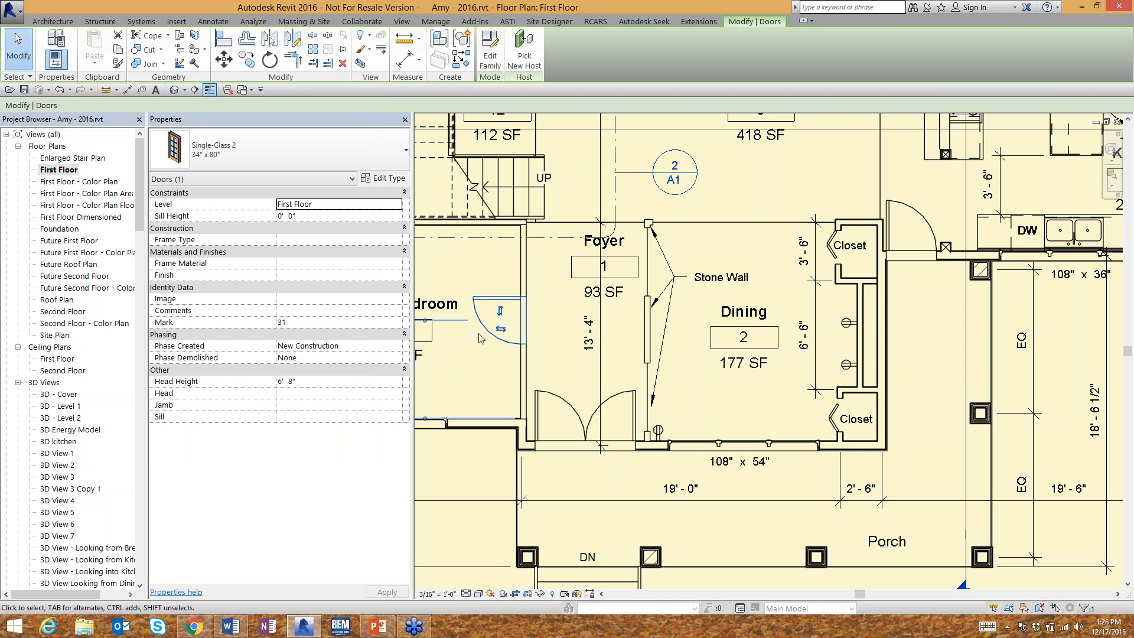
pyautogui.scroll(2, 480, 338)
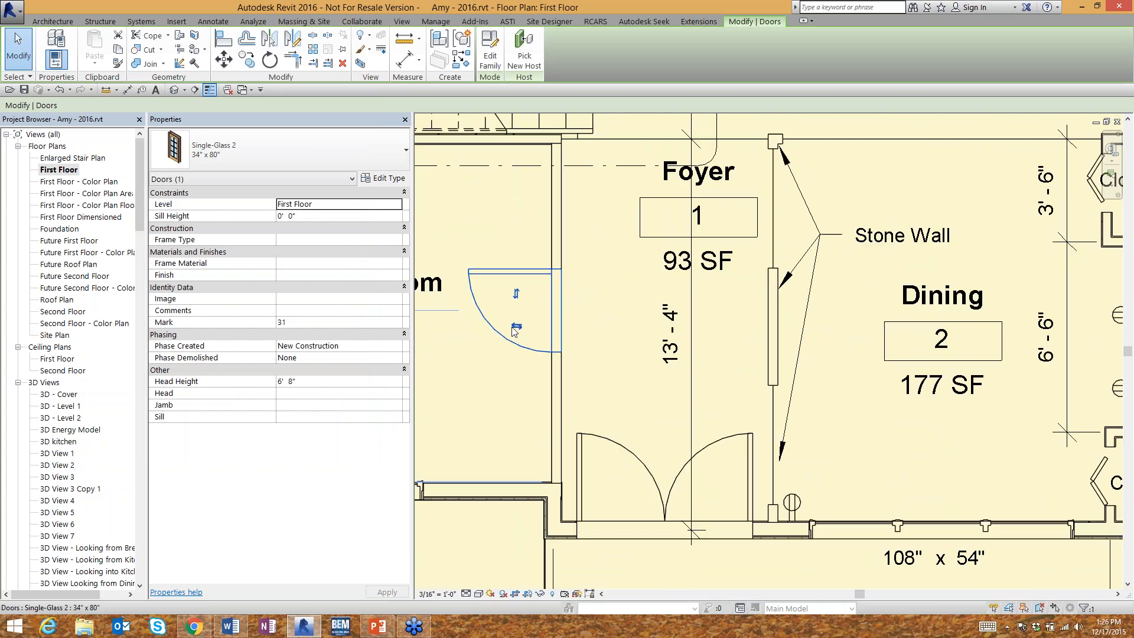
pyautogui.scroll(-2, 512, 331)
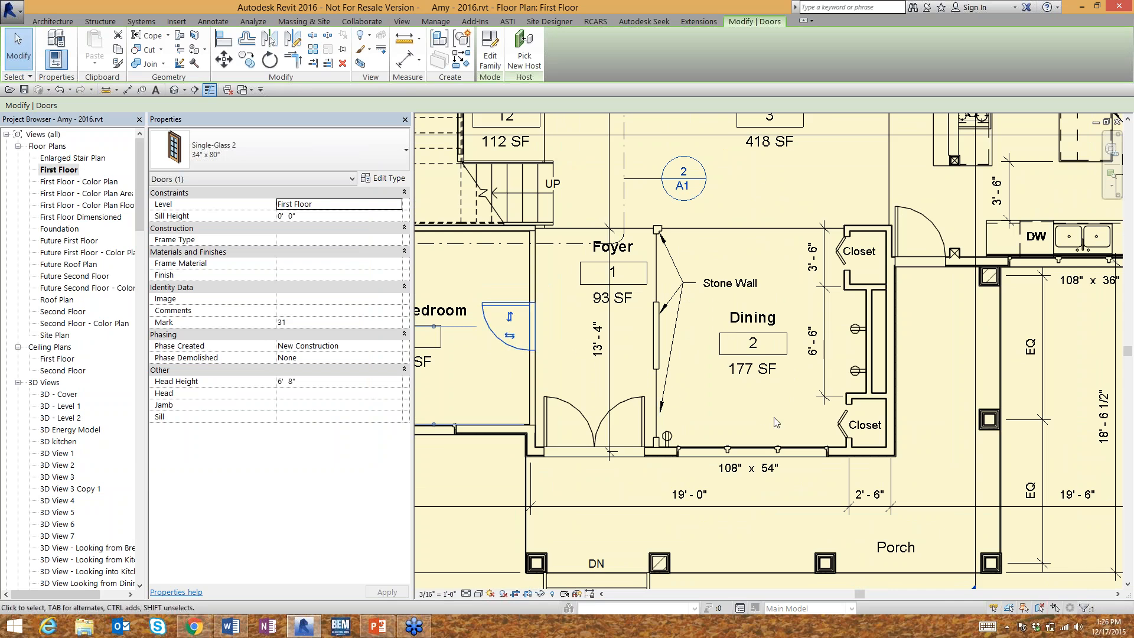
pyautogui.scroll(-2, 774, 405)
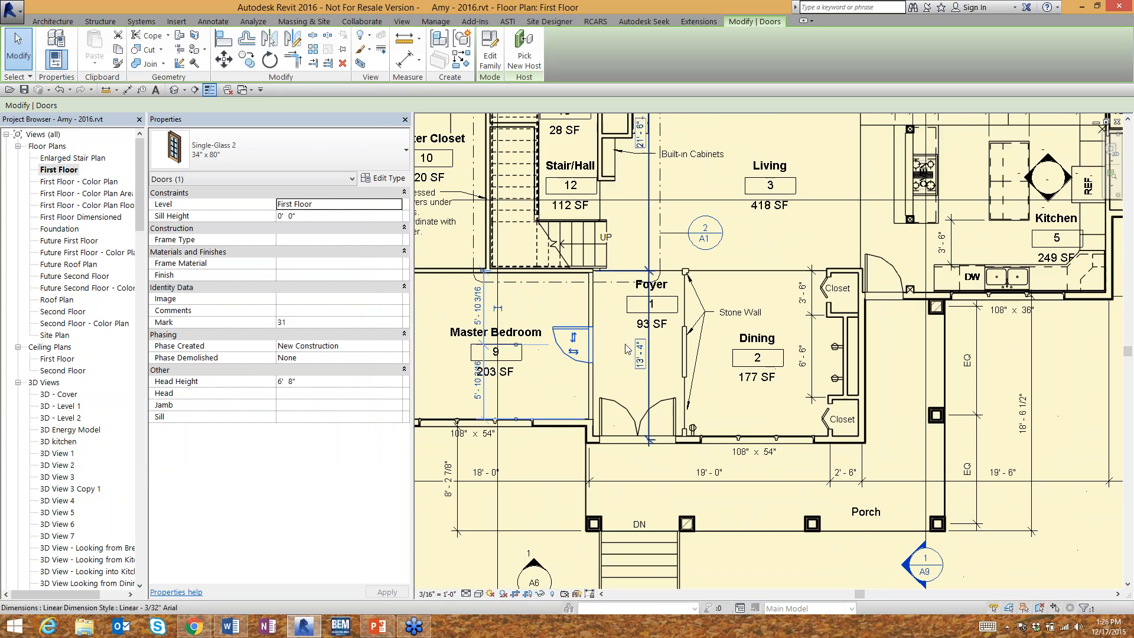
pyautogui.scroll(1, 552, 335)
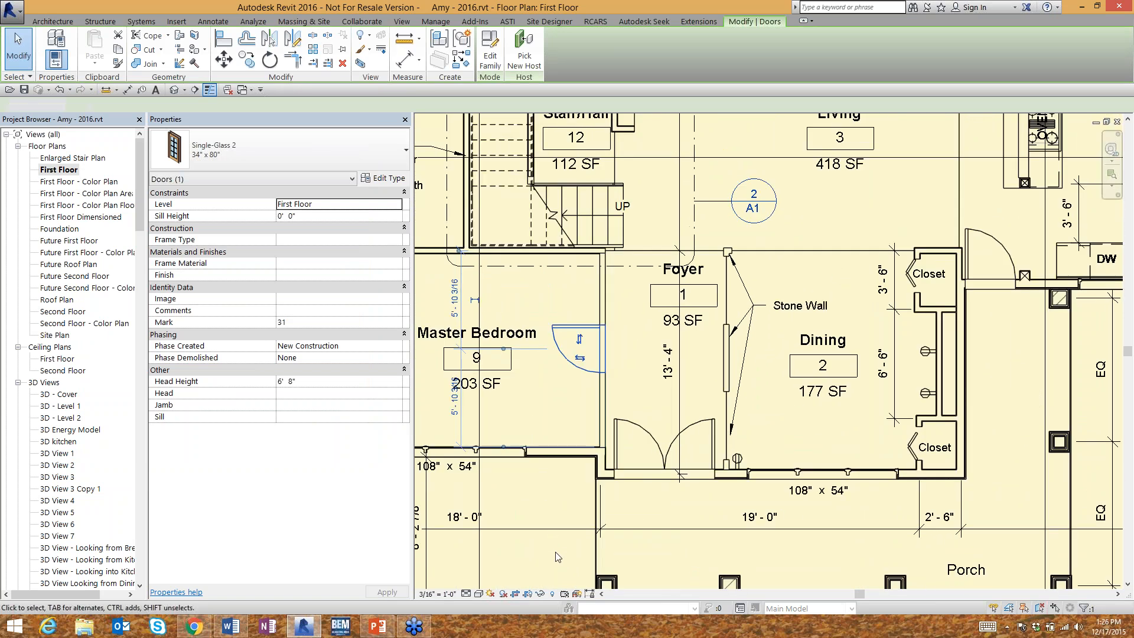
pyautogui.click(558, 557)
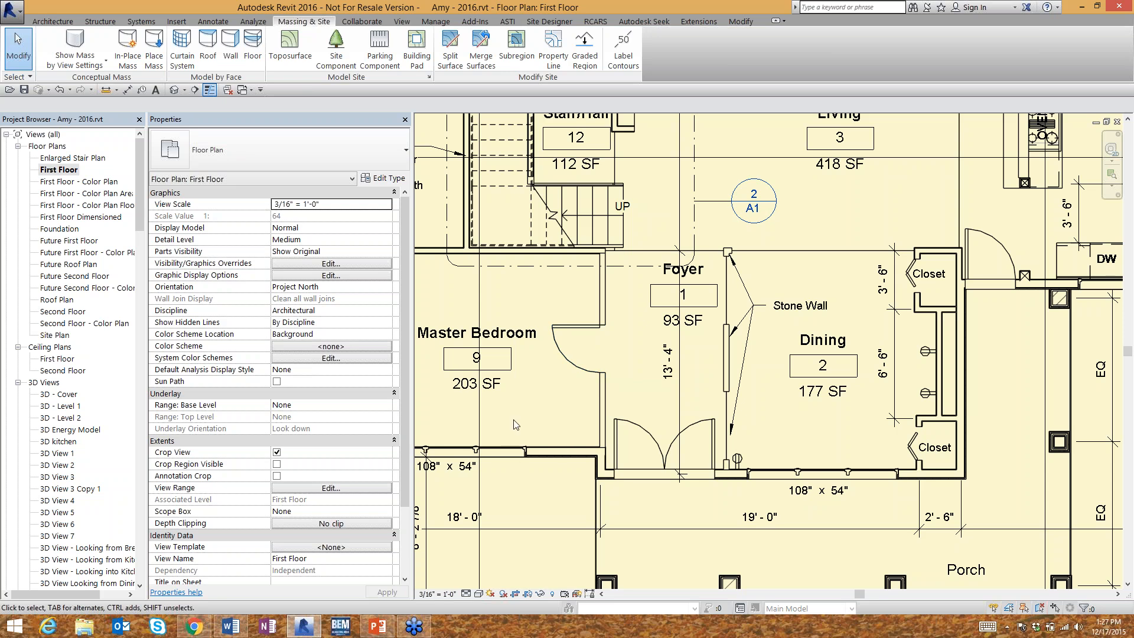
# Step: Select the dining room duplex receptacle nearest the front closet and look at it in the {3D} view
pyautogui.scroll(-3, 514, 420)
pyautogui.scroll(3, 804, 440)
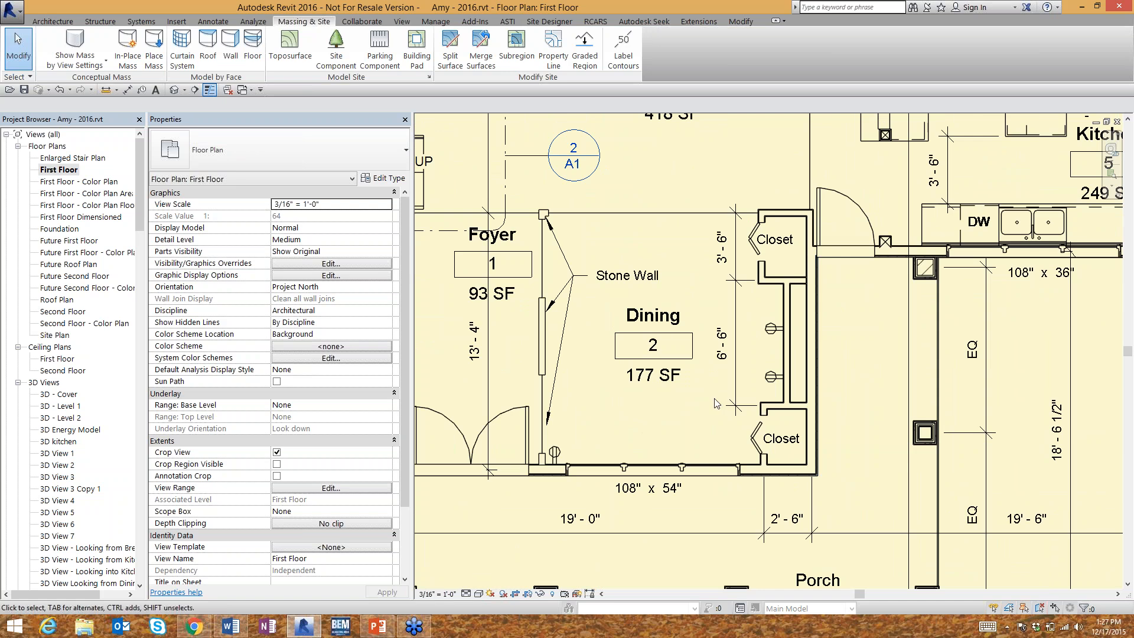
pyautogui.scroll(2, 722, 407)
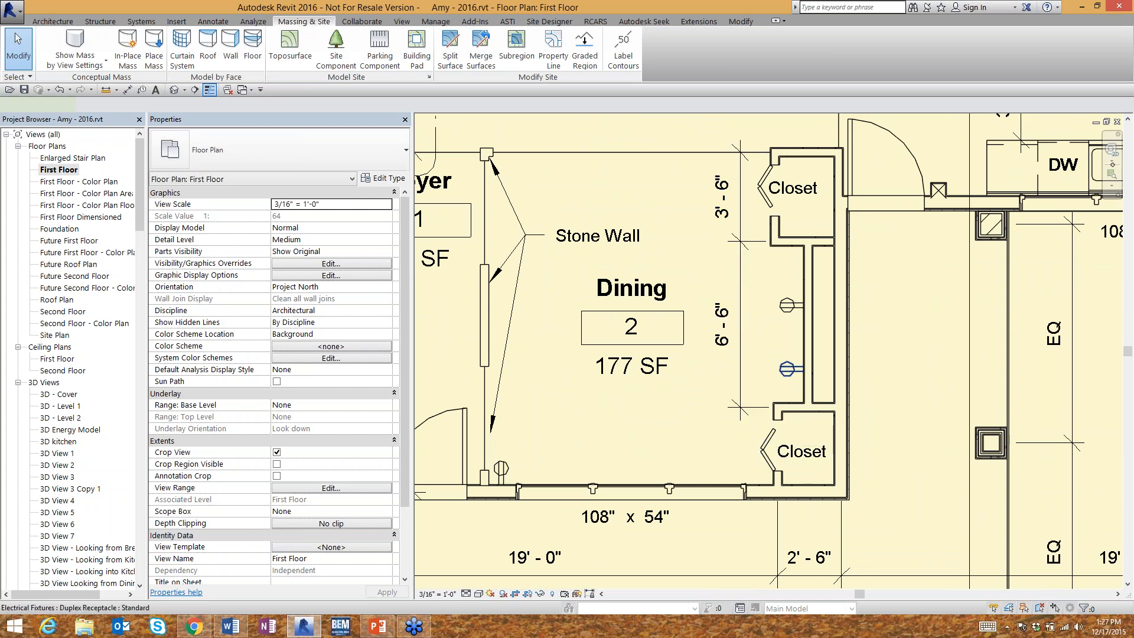
pyautogui.click(786, 370)
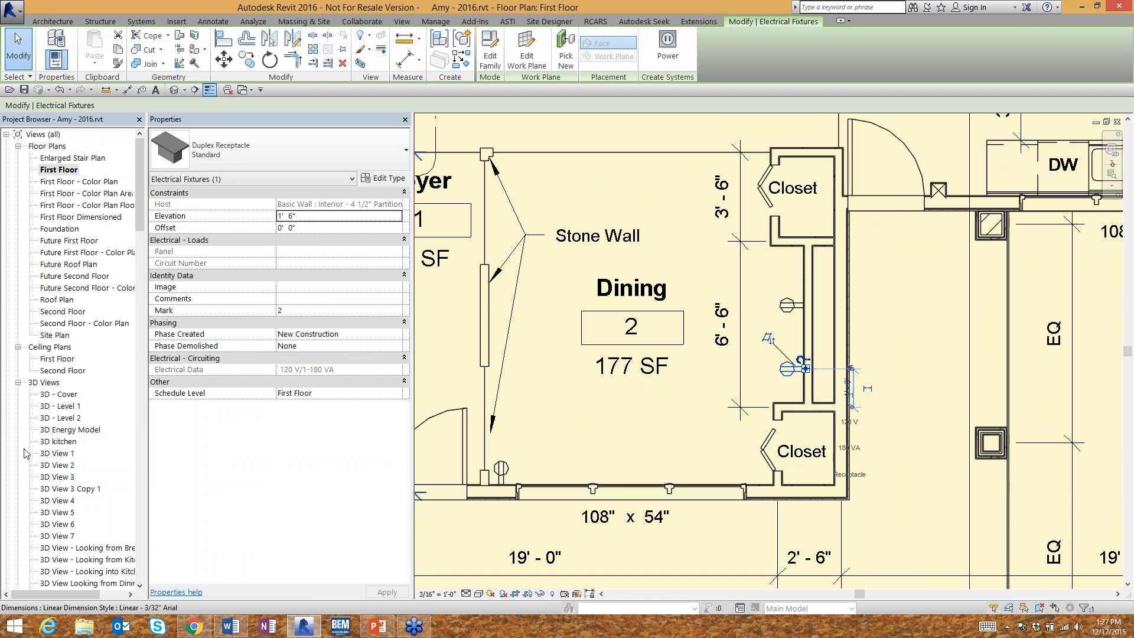
pyautogui.click(142, 523)
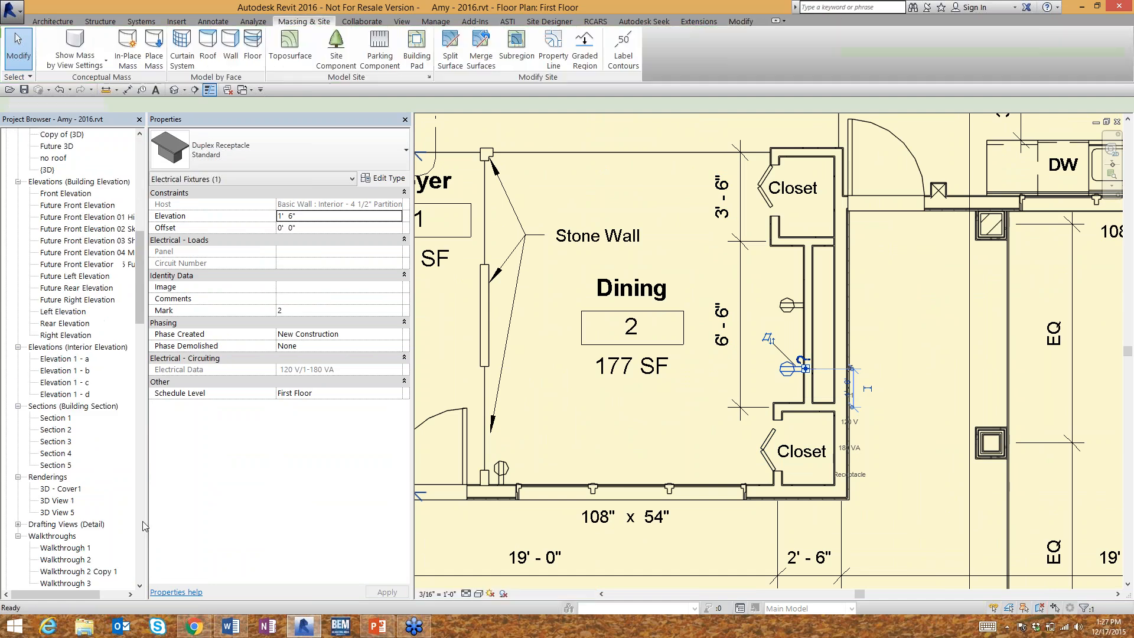
pyautogui.doubleClick(47, 170)
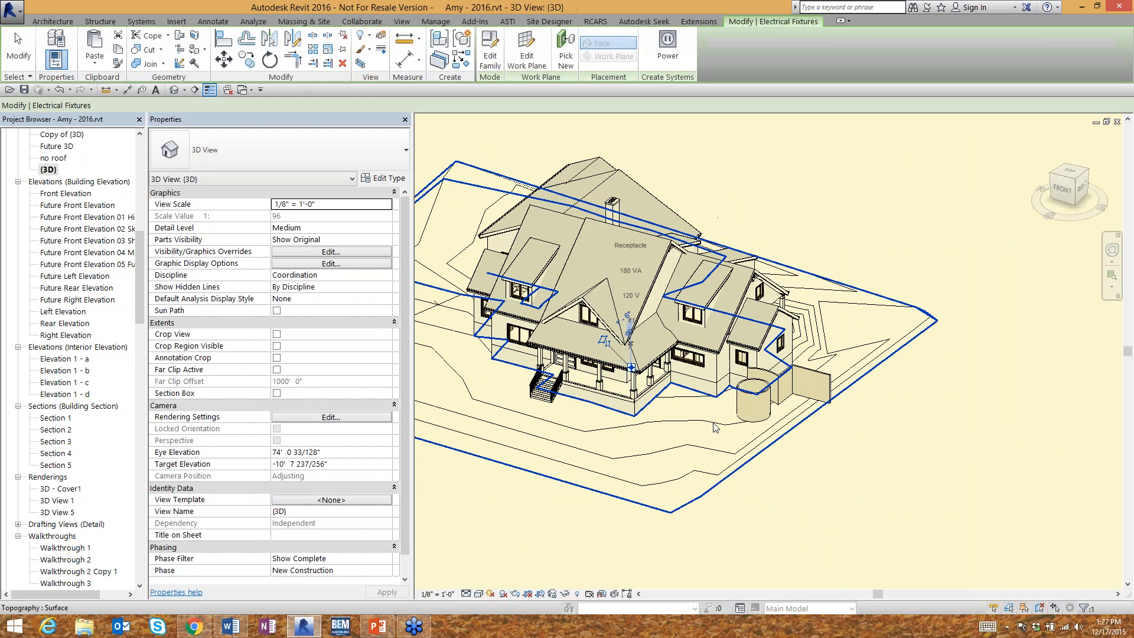
pyautogui.scroll(6, 625, 367)
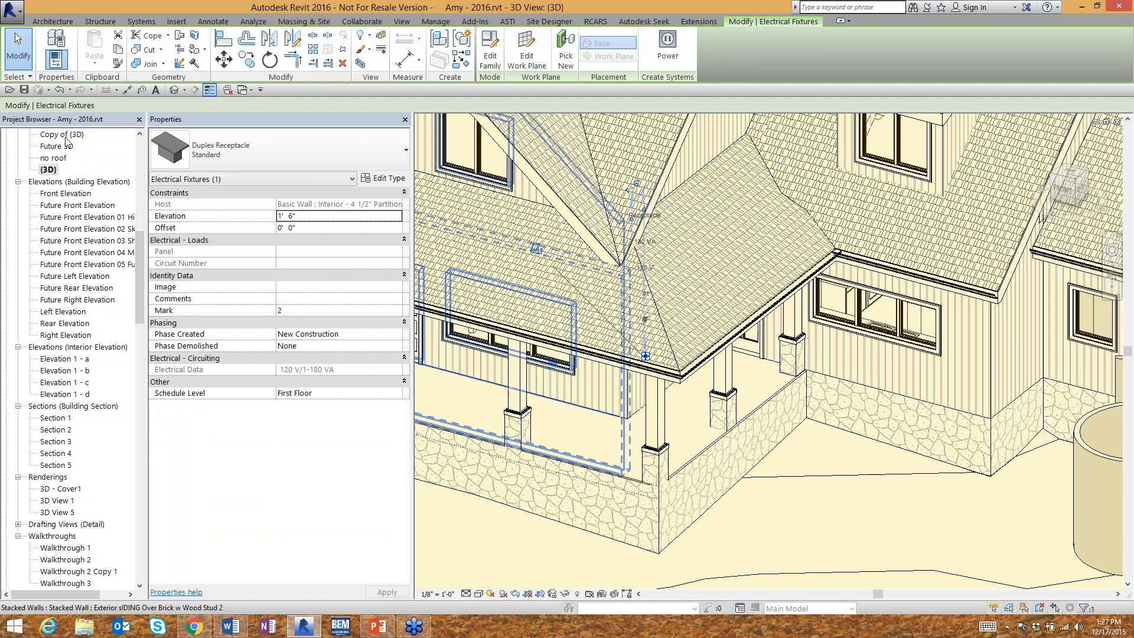
# Step: Return to the First Floor plan, inspect the selected duplex receptacle up close, and deselect it
pyautogui.click(49, 170)
pyautogui.scroll(5, 70, 255)
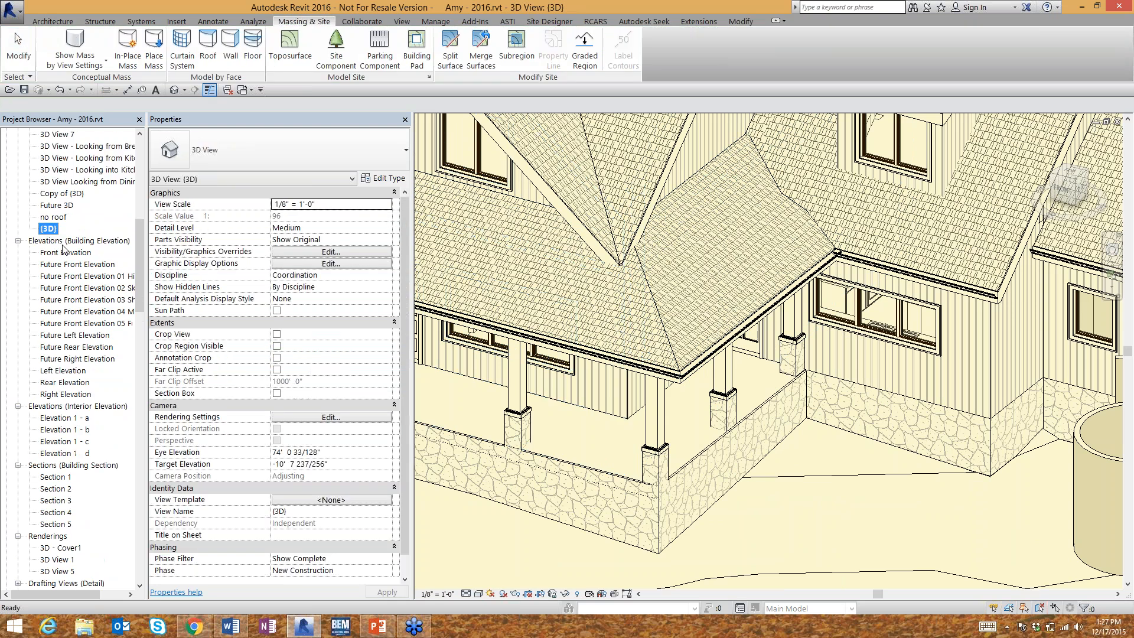
pyautogui.scroll(8, 70, 255)
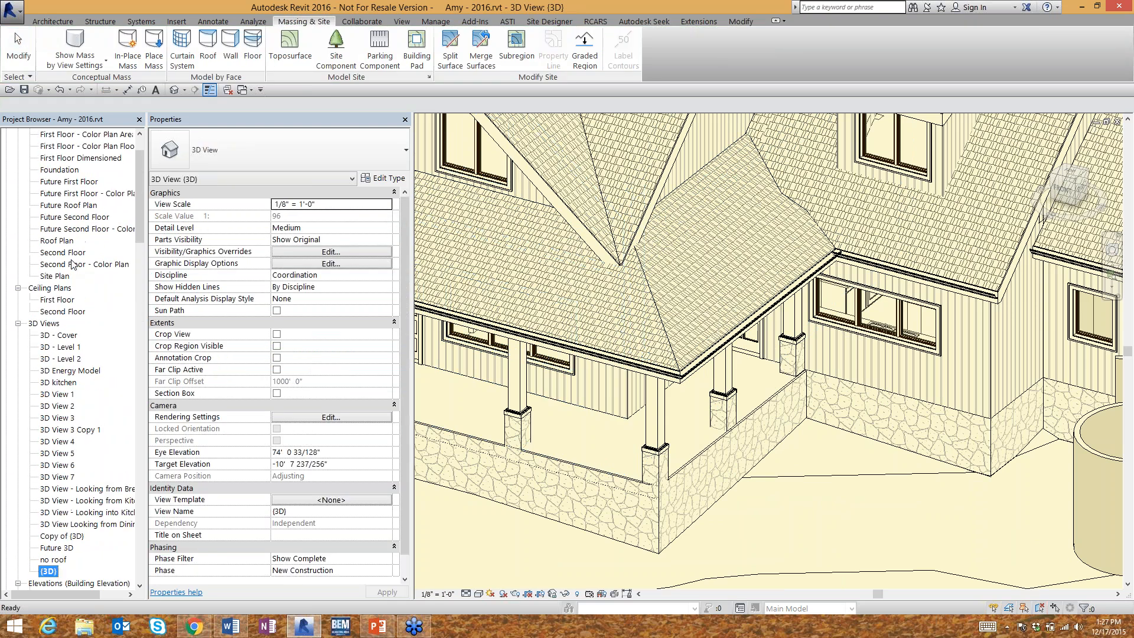
pyautogui.doubleClick(59, 170)
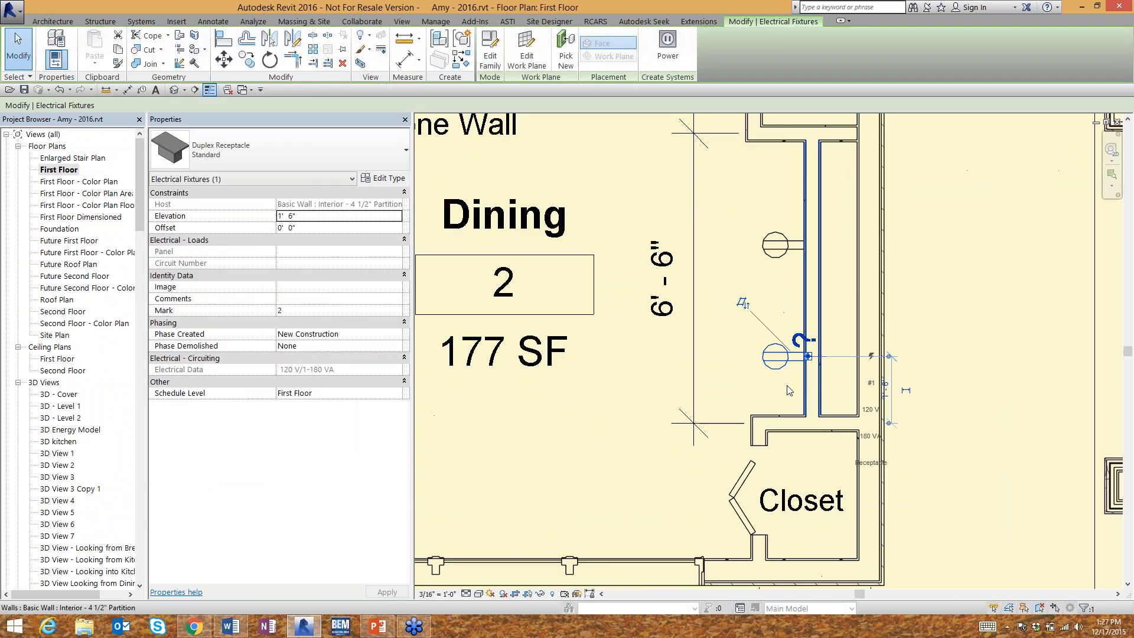
pyautogui.scroll(2, 832, 382)
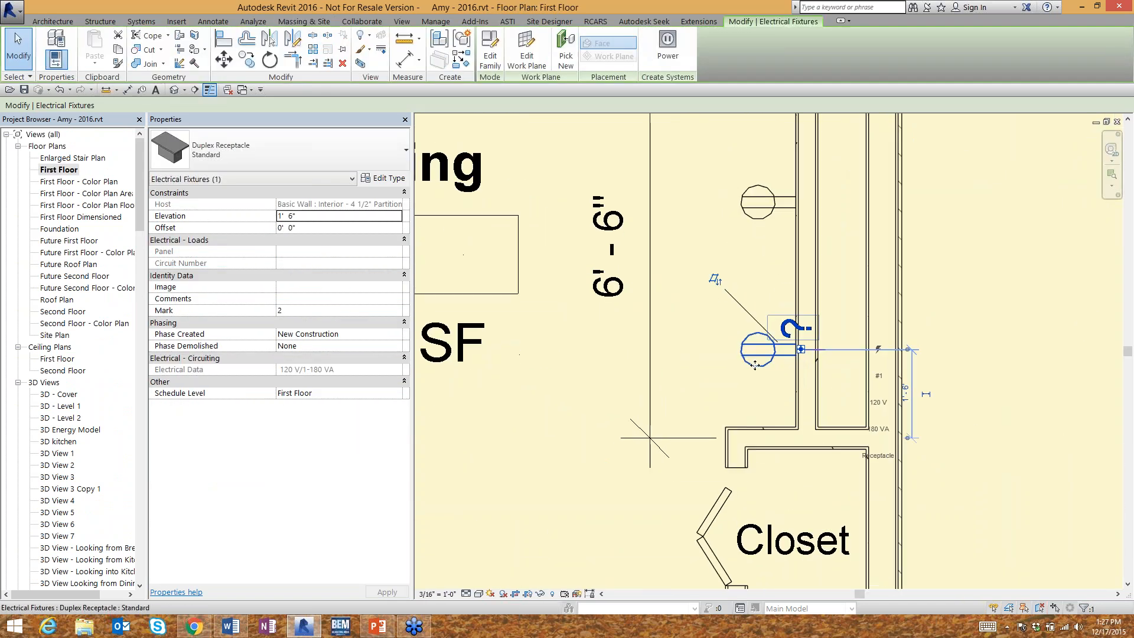
pyautogui.press('Escape')
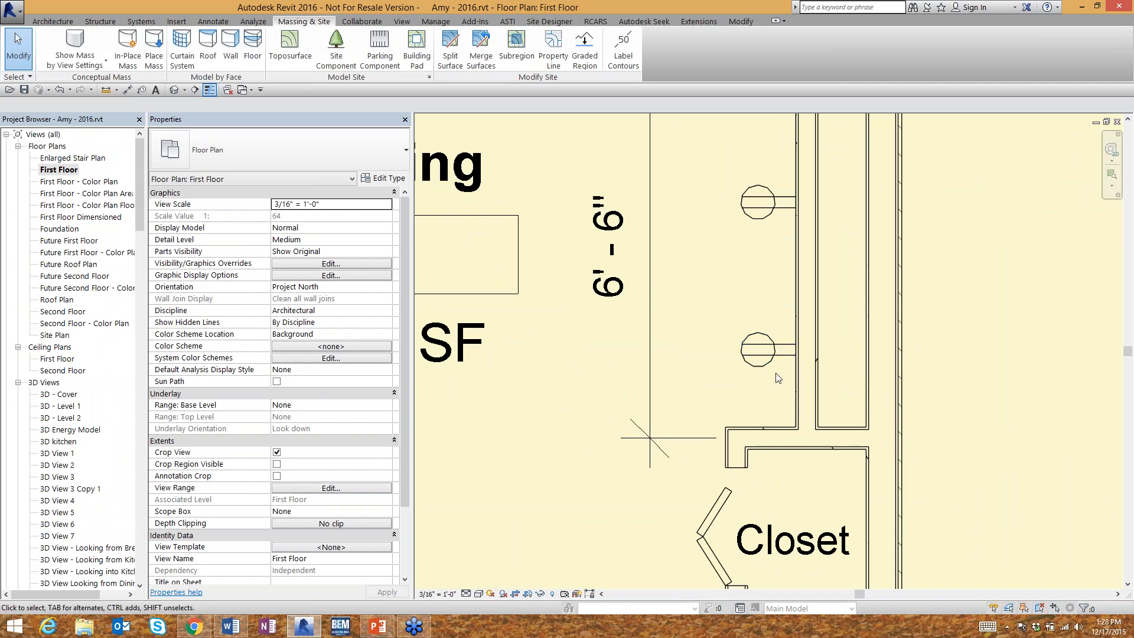
# Step: Examine the duplex receptacle symbols on the dining room's front wall and on the wall between the closets
pyautogui.scroll(-2, 781, 347)
pyautogui.scroll(-2, 785, 351)
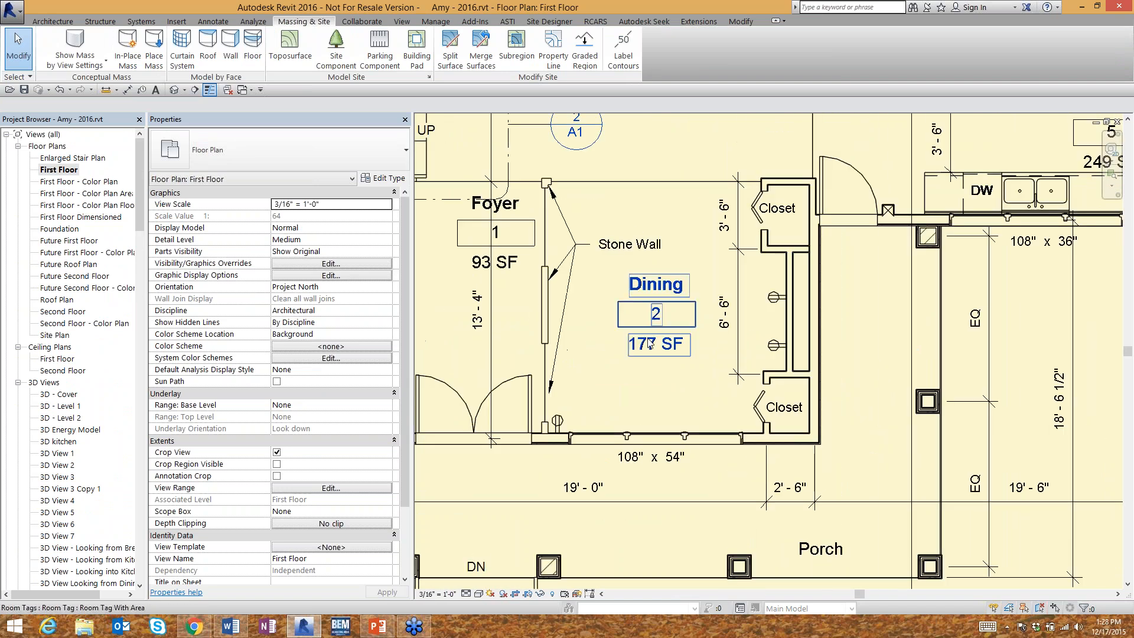
pyautogui.scroll(1, 672, 408)
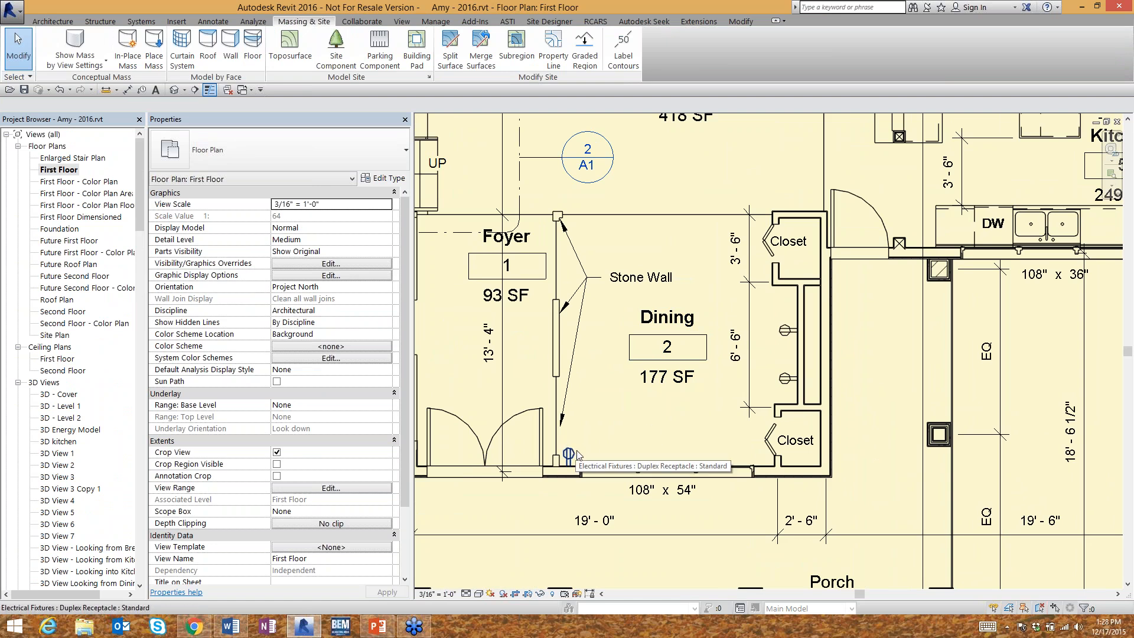
pyautogui.scroll(1, 804, 387)
pyautogui.scroll(5, 804, 387)
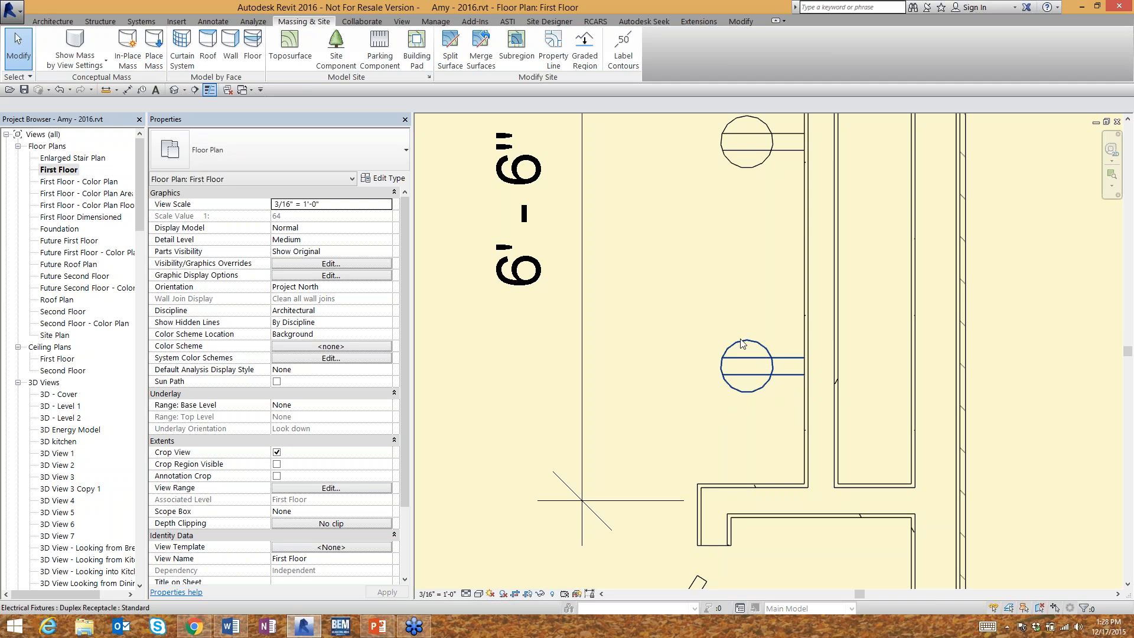
pyautogui.scroll(-5, 770, 348)
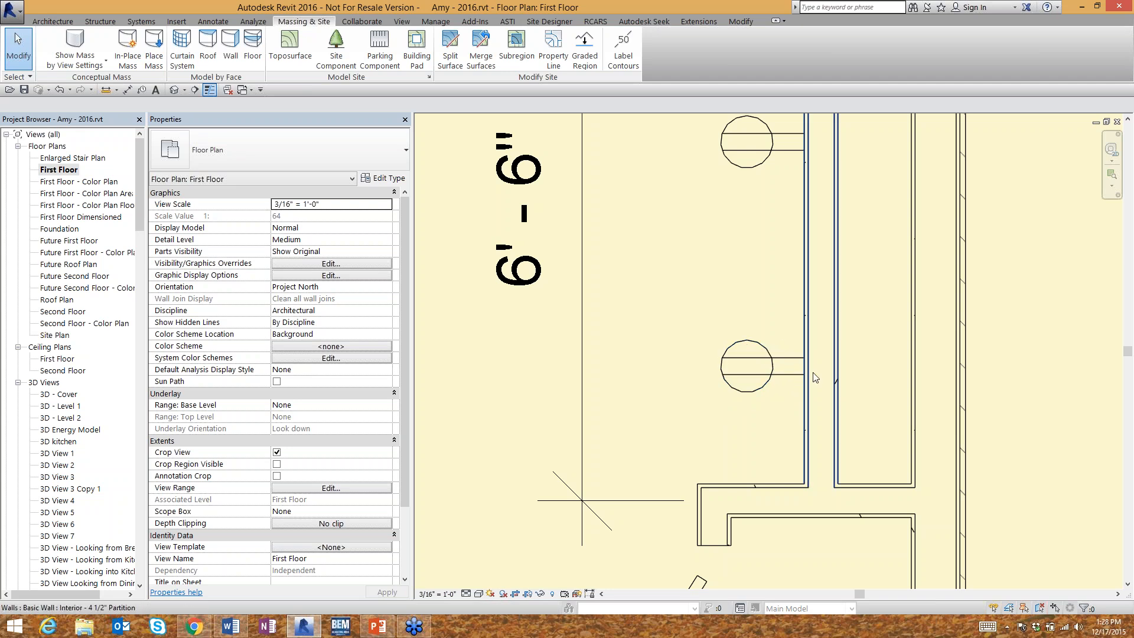
pyautogui.scroll(-2, 817, 376)
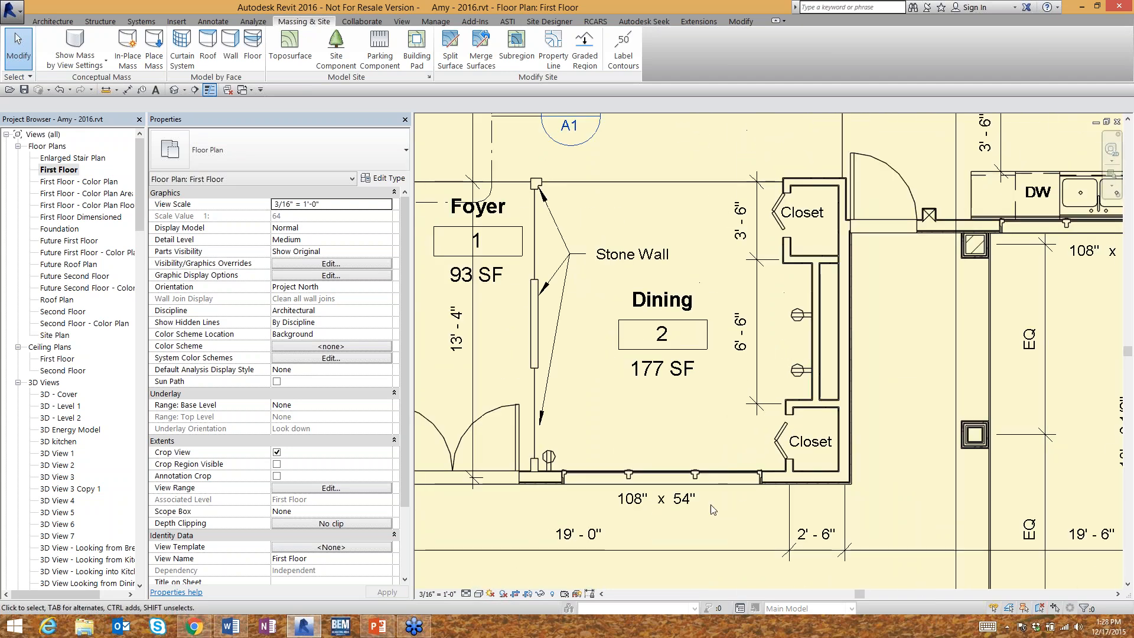